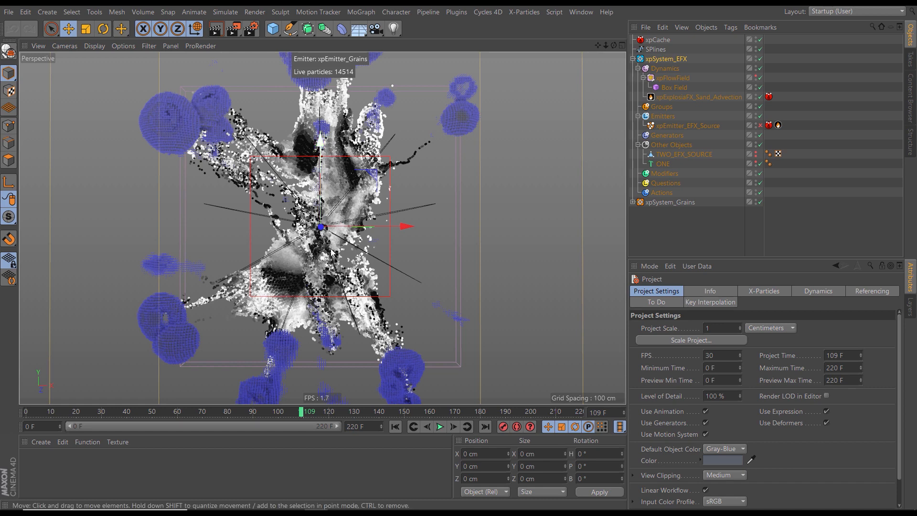
Show the ONE text object in the viewport and disable the xpSystem_Grains system
click(756, 163)
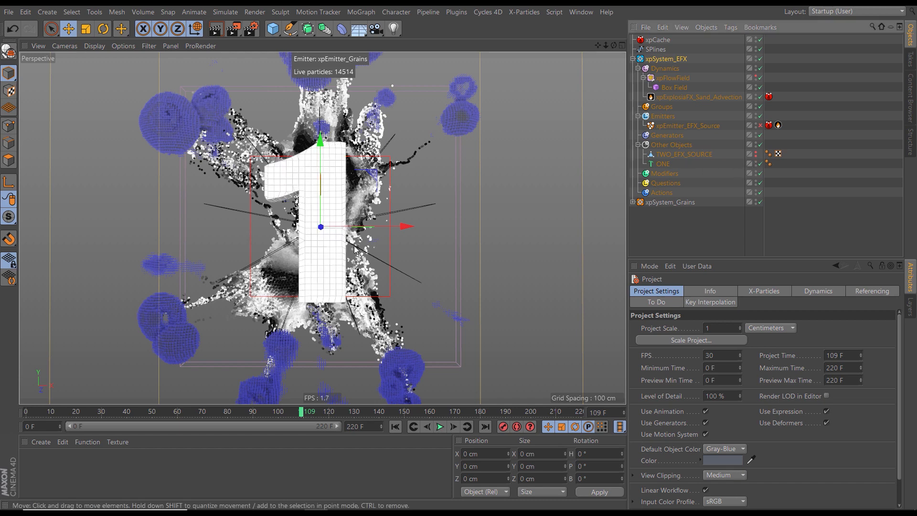
scroll(315, 258, down, 2)
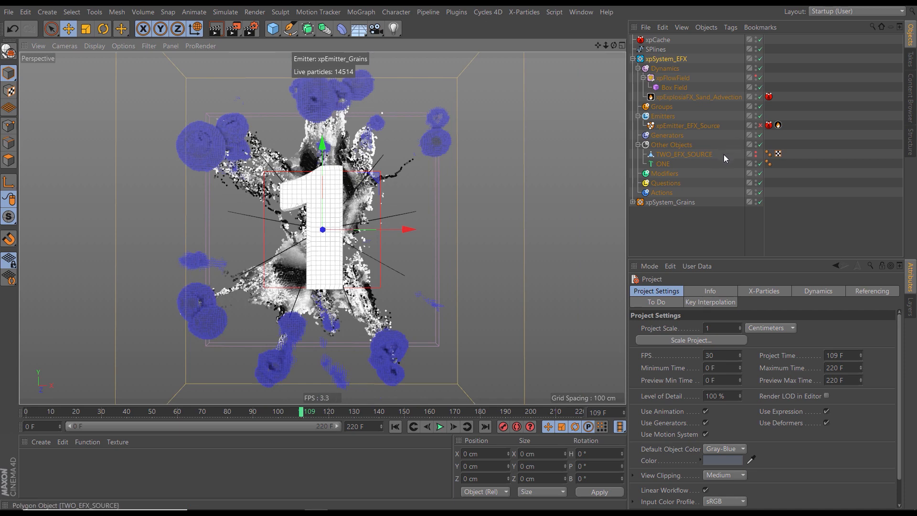
click(760, 202)
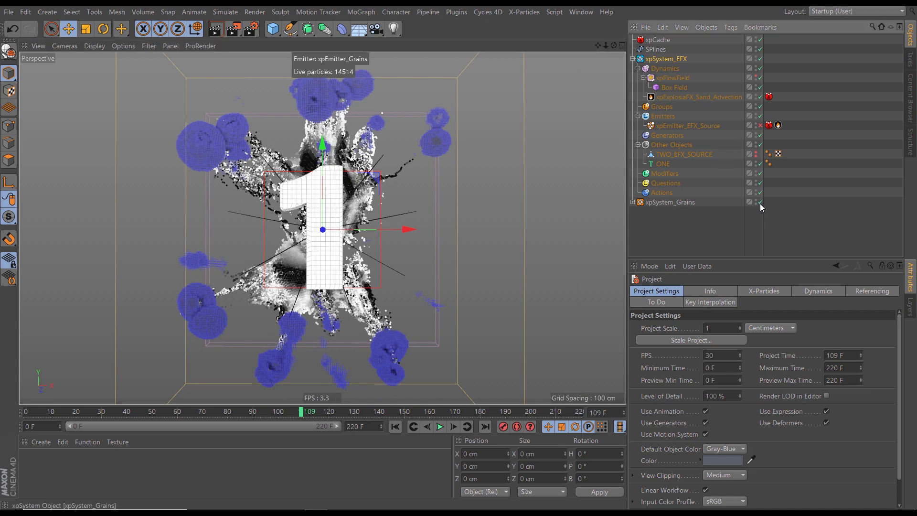
mouse_move(323, 245)
alt+mouse_down()
mouse_move(356, 262)
mouse_move(325, 252)
alt+mouse_up()
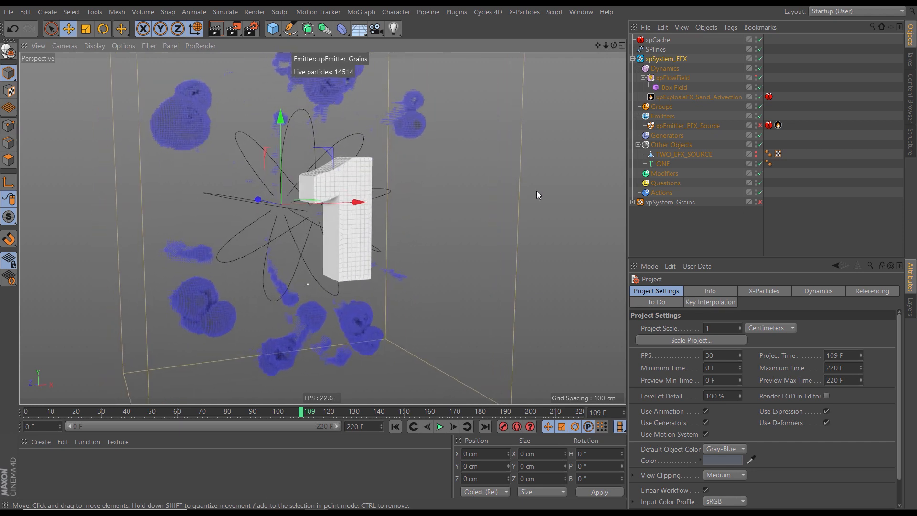
Set the Voxel LOD of xpExplosiaFX_Sand_Advection to 90% in its display settings
click(683, 99)
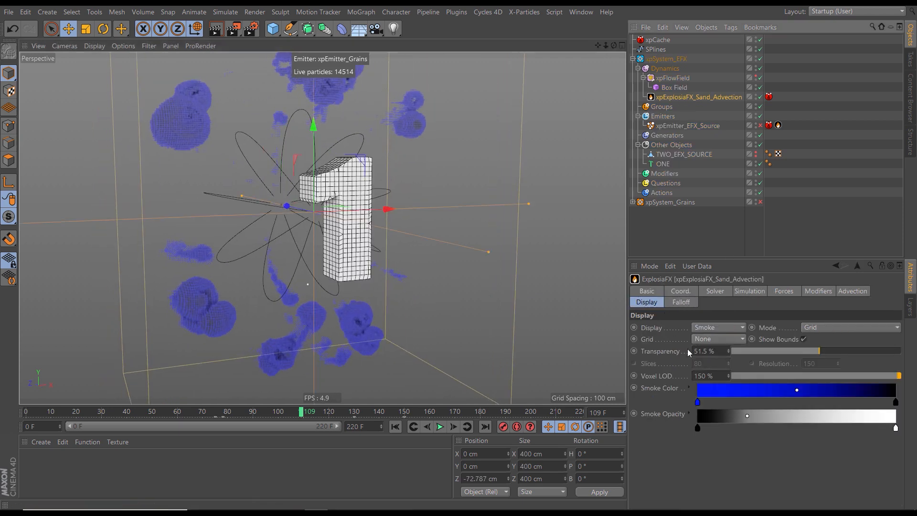
drag(717, 375, 631, 382)
text(90)
key(Return)
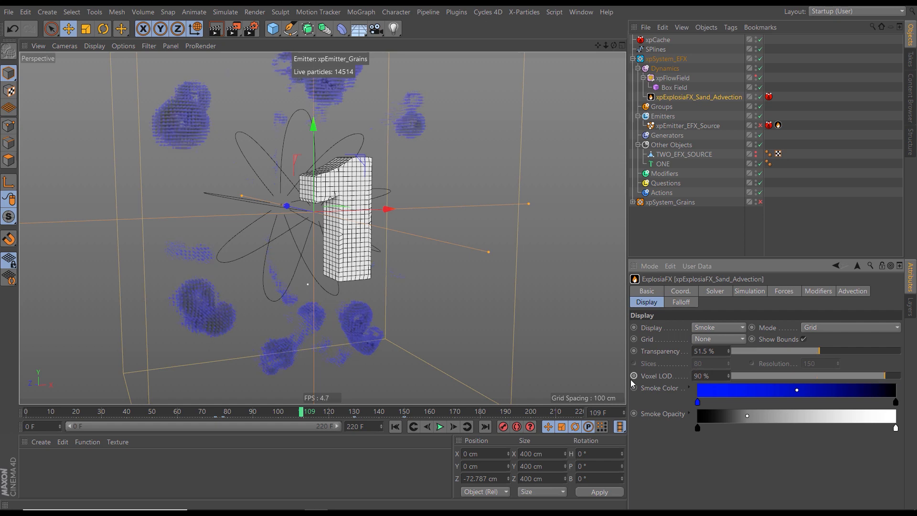
Advance the animation to frame 119 and inspect the cached smoke around the number from the side
drag(308, 413, 329, 415)
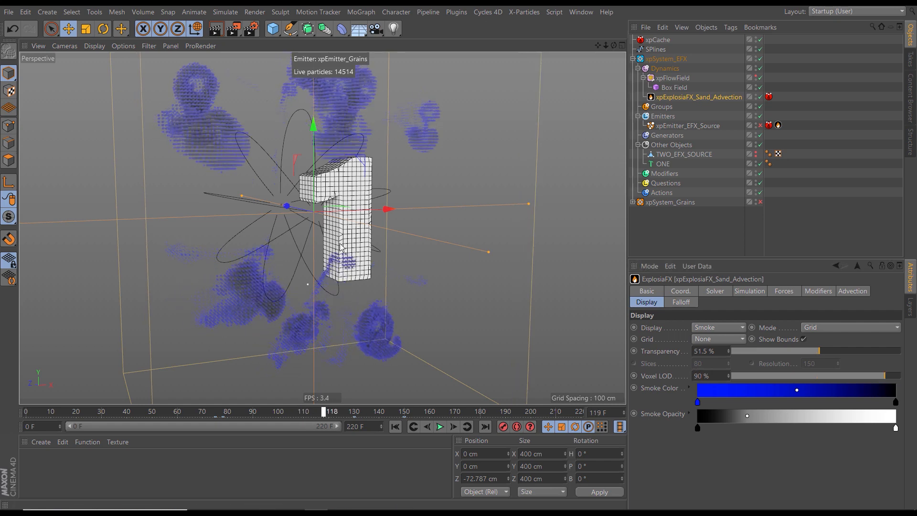
alt+drag(341, 247, 333, 154)
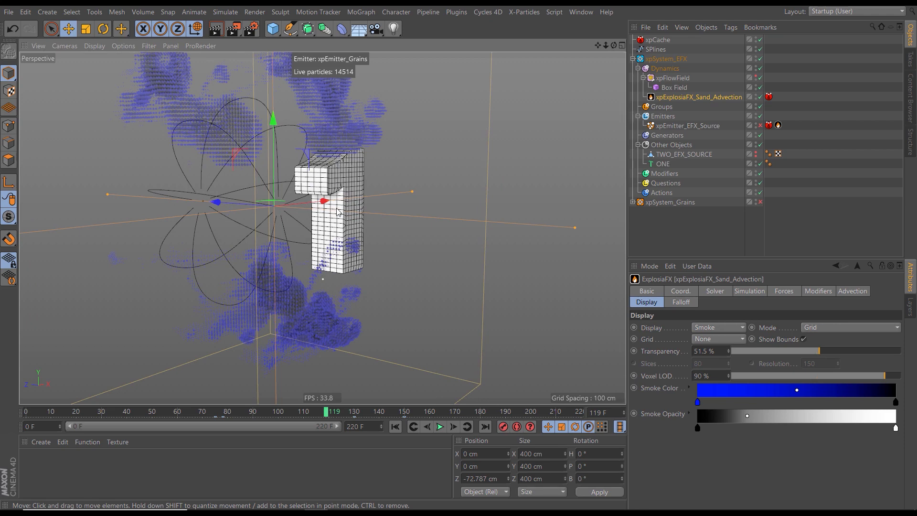
mouse_move(327, 415)
mouse_down()
mouse_move(371, 416)
mouse_move(317, 420)
mouse_move(368, 417)
mouse_move(326, 418)
mouse_up()
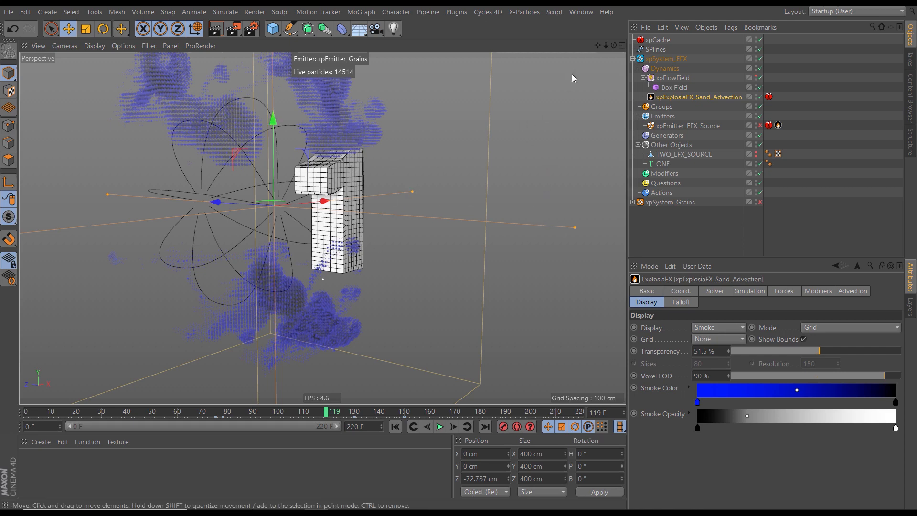
Move the SPlines object into the Other Objects group of xpSystem_EFX
click(632, 59)
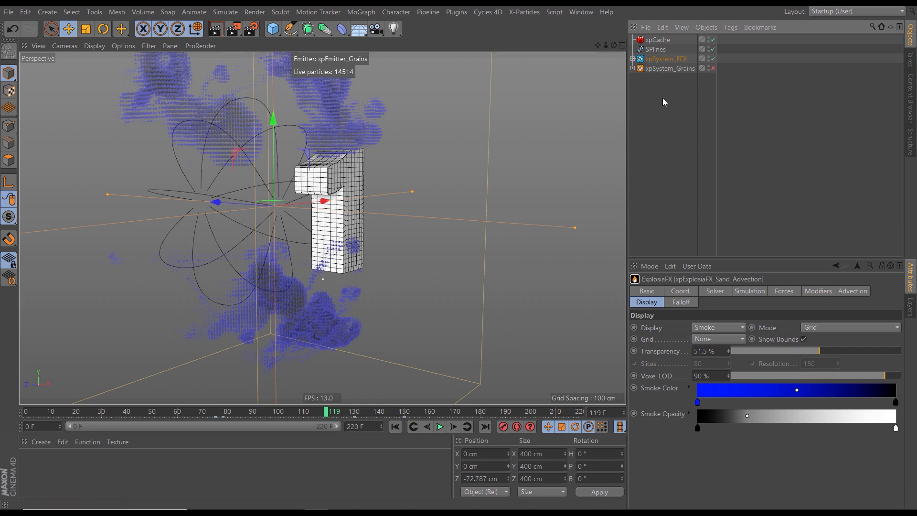
click(633, 58)
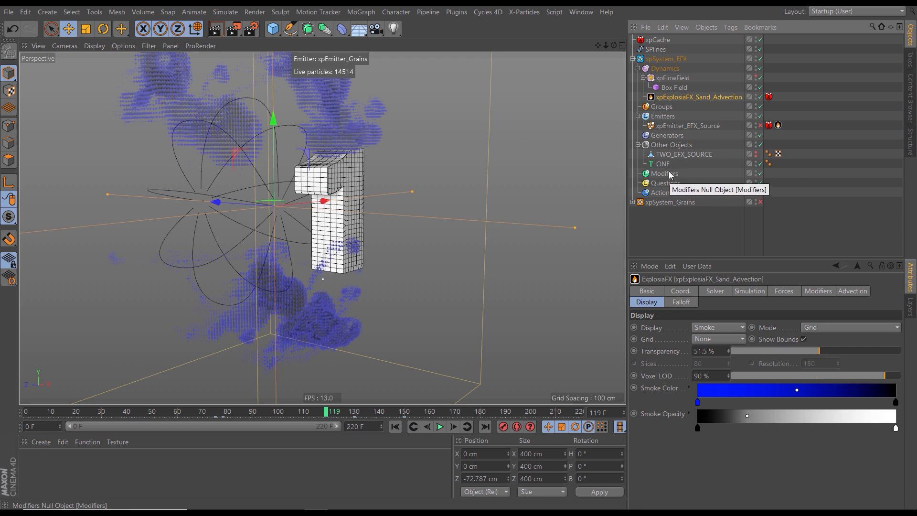
click(658, 49)
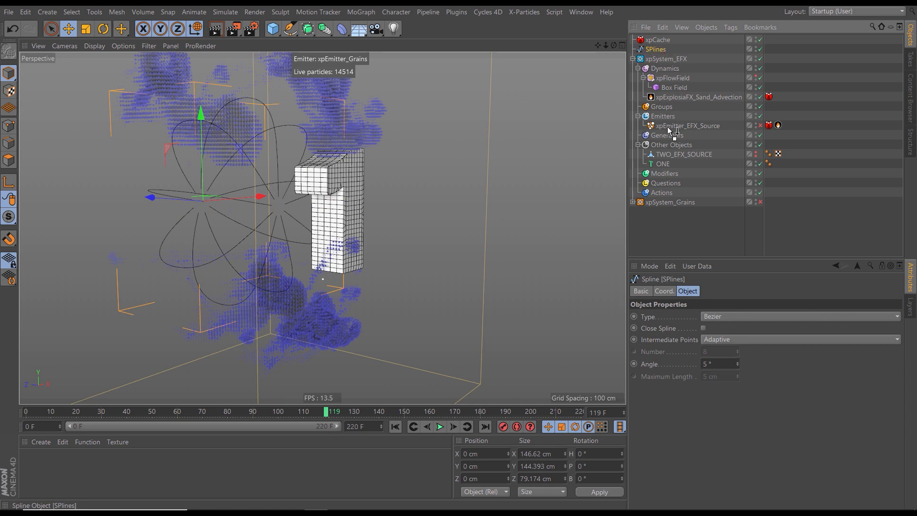
drag(671, 145, 670, 146)
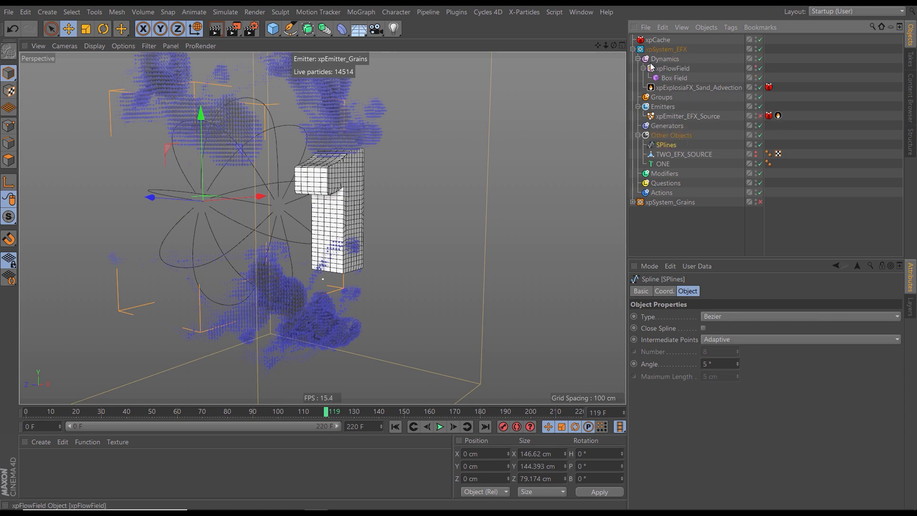
Copy the whole xpSystem_EFX hierarchy into a new empty project
click(633, 49)
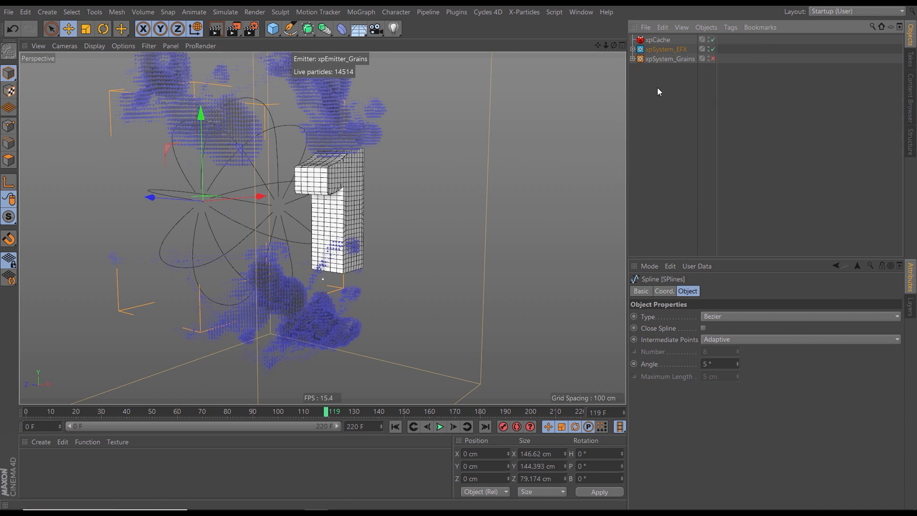
click(664, 50)
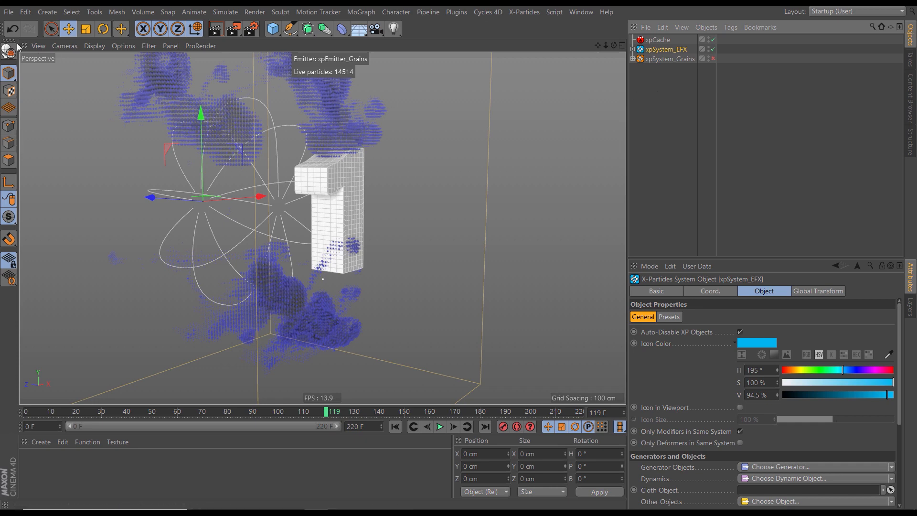
click(9, 12)
click(21, 30)
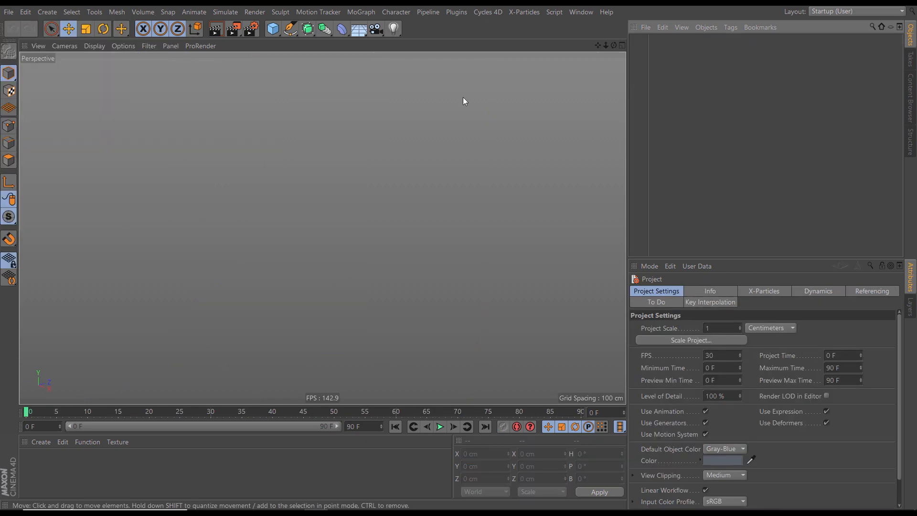
key(ctrl+v)
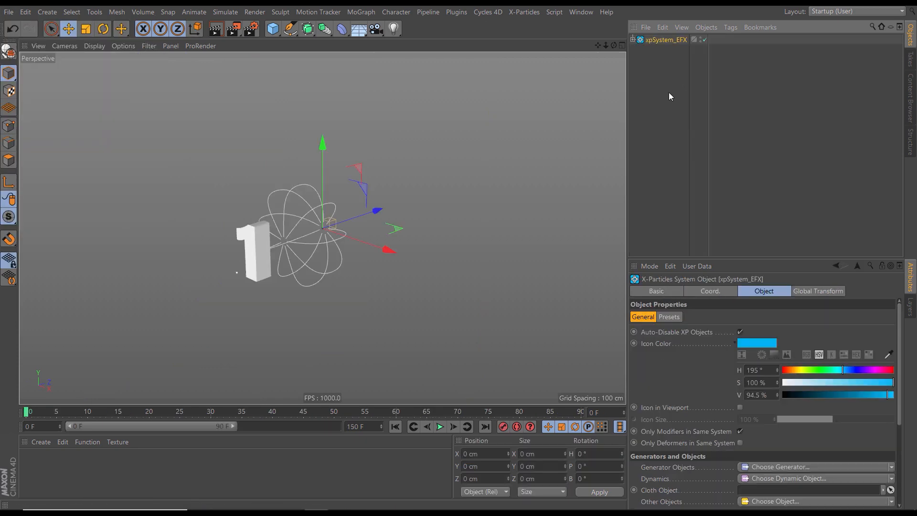
Delete the cache tags from xpExplosiaFX_Sand_Advection and xpEmitter_EFX_Source, and enable the emitter
click(633, 40)
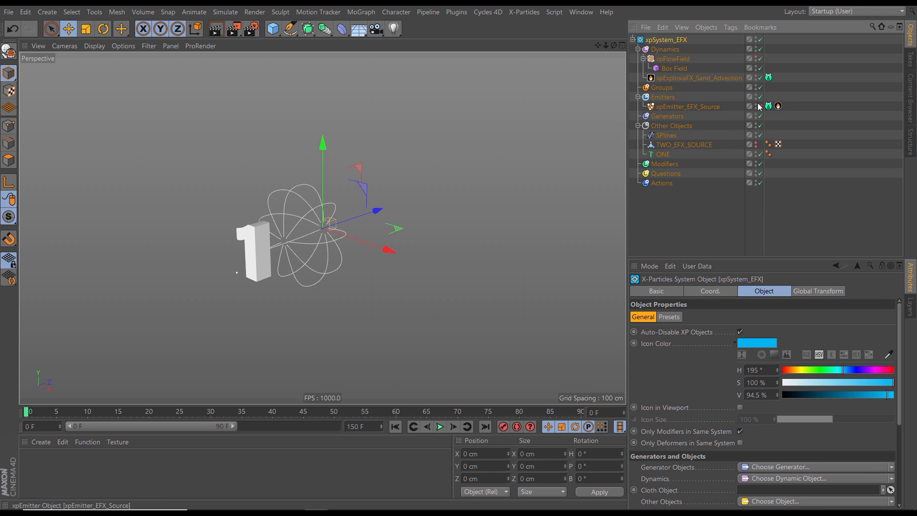
click(768, 77)
ctrl+click(768, 106)
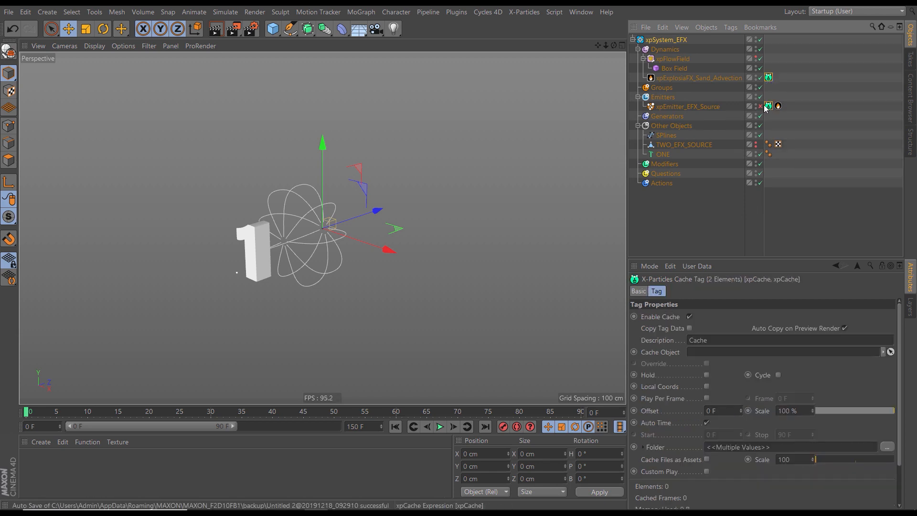
key(Delete)
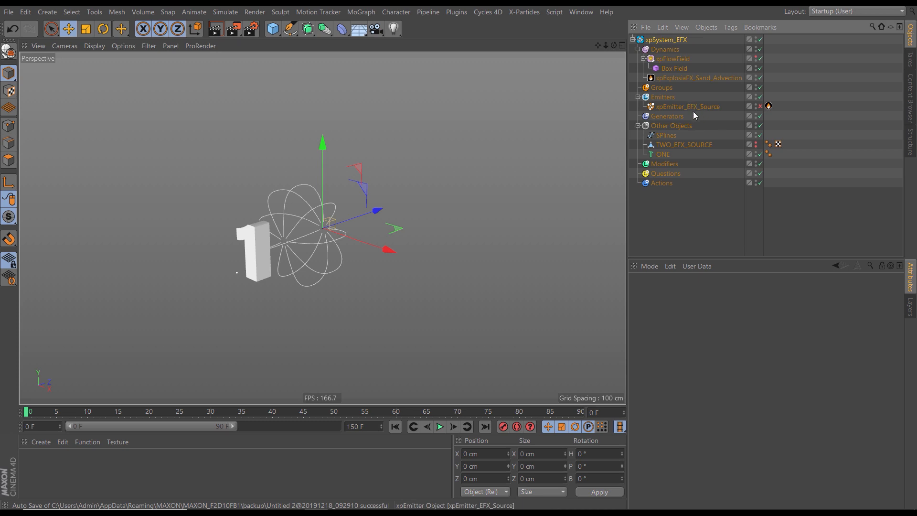
click(760, 106)
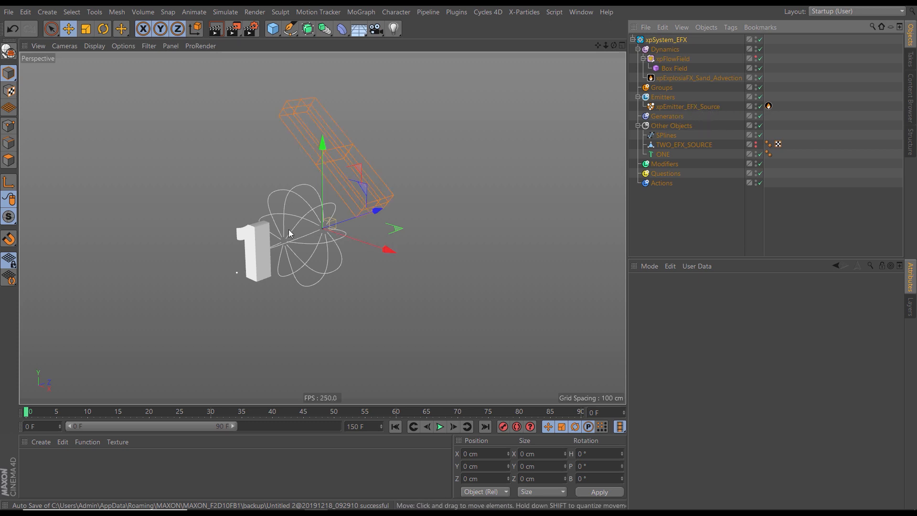
Extend the preview range to 150 F and play the uncached simulation from the start to examine it
alt+drag(289, 232, 382, 226)
click(395, 427)
drag(233, 426, 337, 426)
click(436, 428)
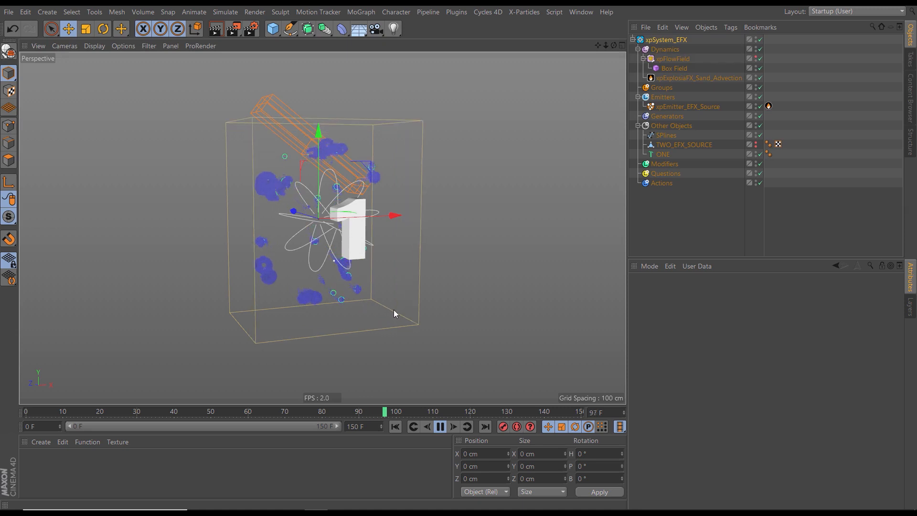
click(440, 427)
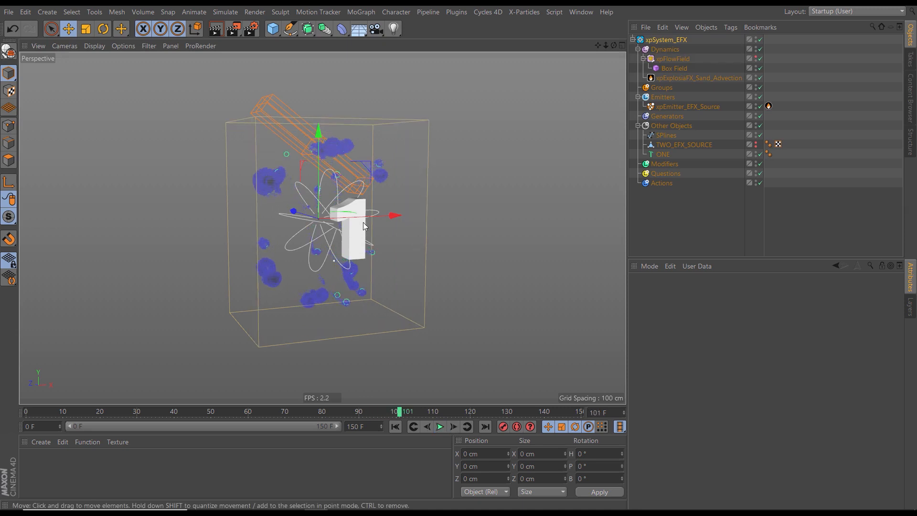
alt+drag(366, 263, 449, 157)
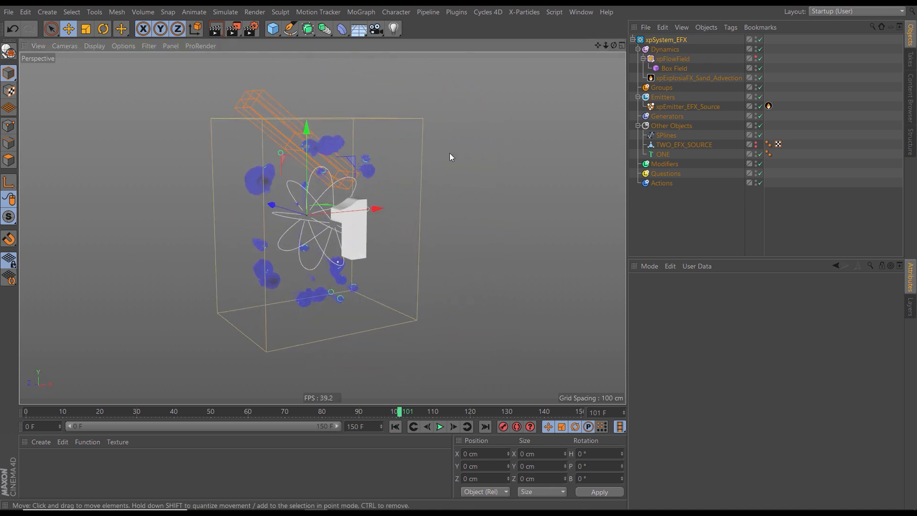
Set the voxel size of xpExplosiaFX_Sand_Advection to 4 cm and replay the simulation from the first frame
click(688, 78)
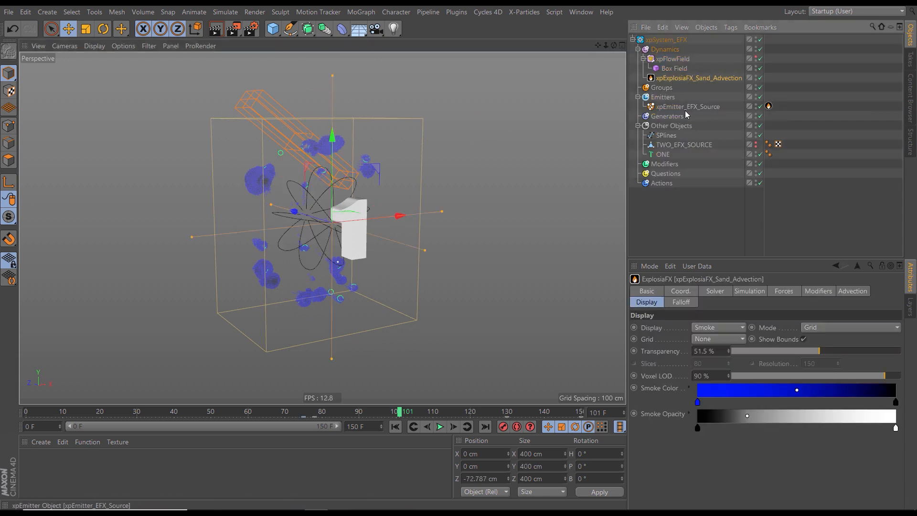
click(718, 291)
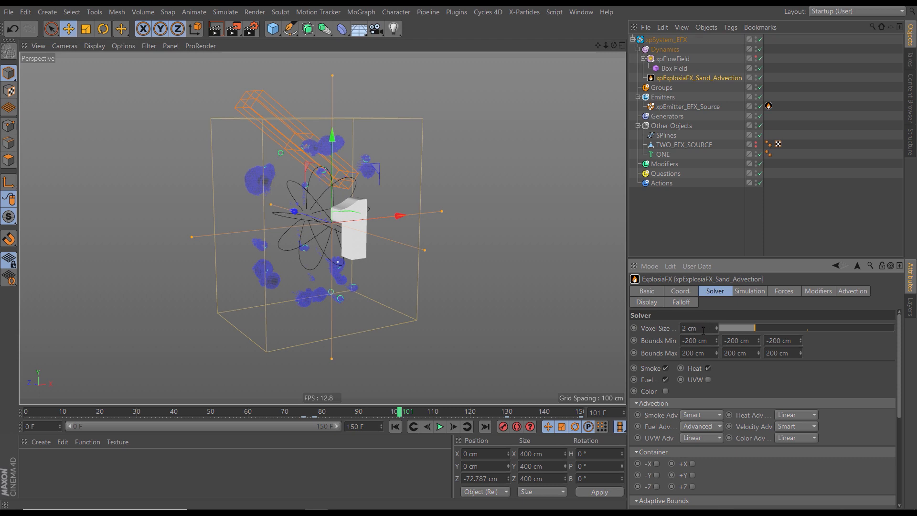
drag(701, 327, 655, 328)
text(4)
key(Return)
click(396, 427)
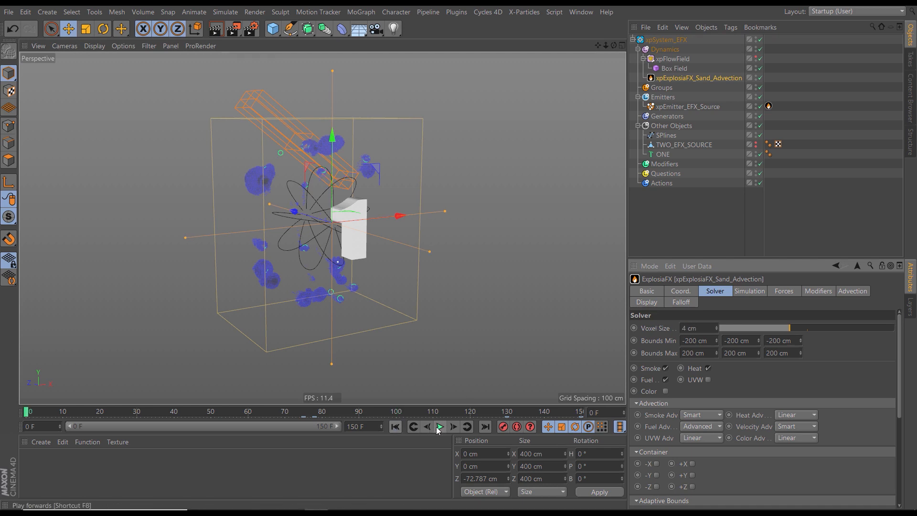
click(440, 426)
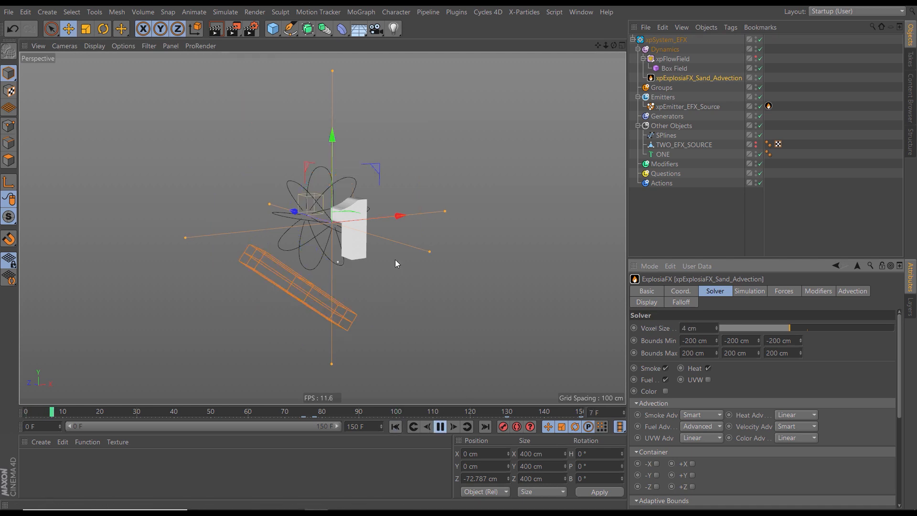
click(440, 426)
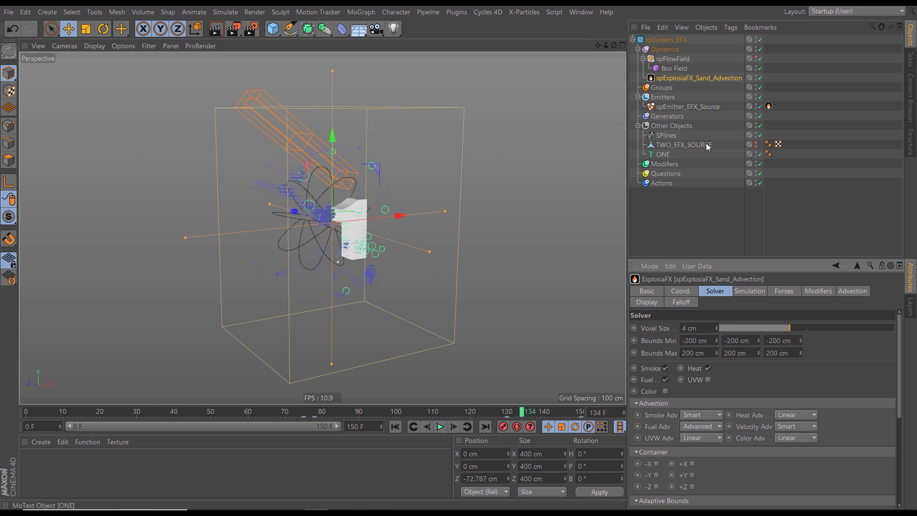
Set the particle radius of xpEmitter_EFX_Source to 8 cm and replay the simulation to check the denser smoke
click(693, 106)
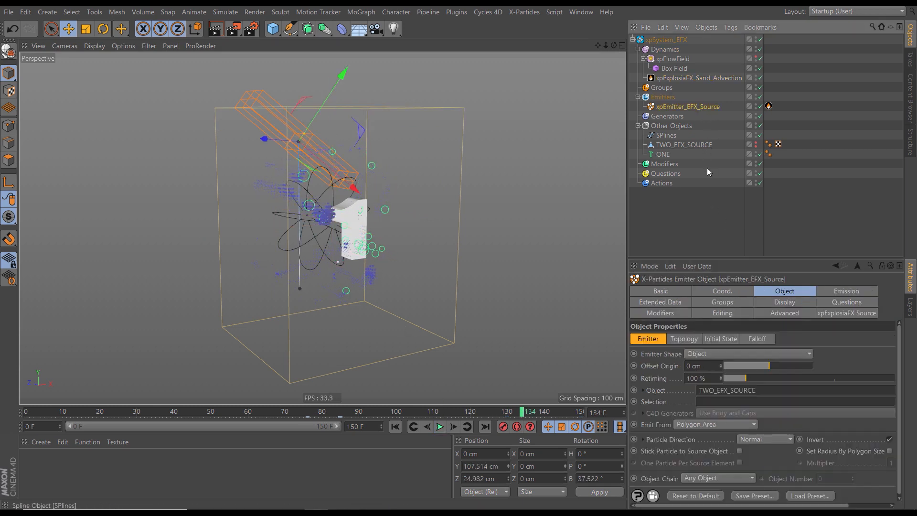
click(824, 292)
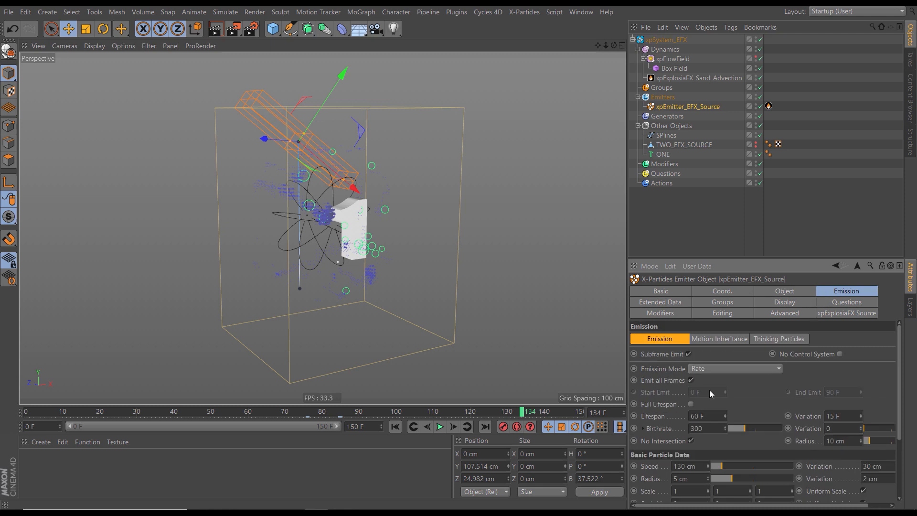
click(698, 477)
text(8)
key(Return)
click(439, 427)
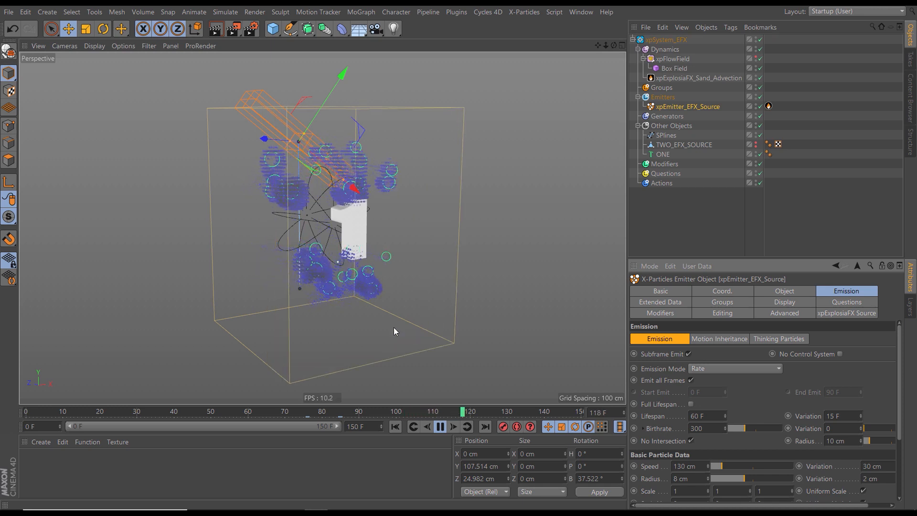
click(439, 427)
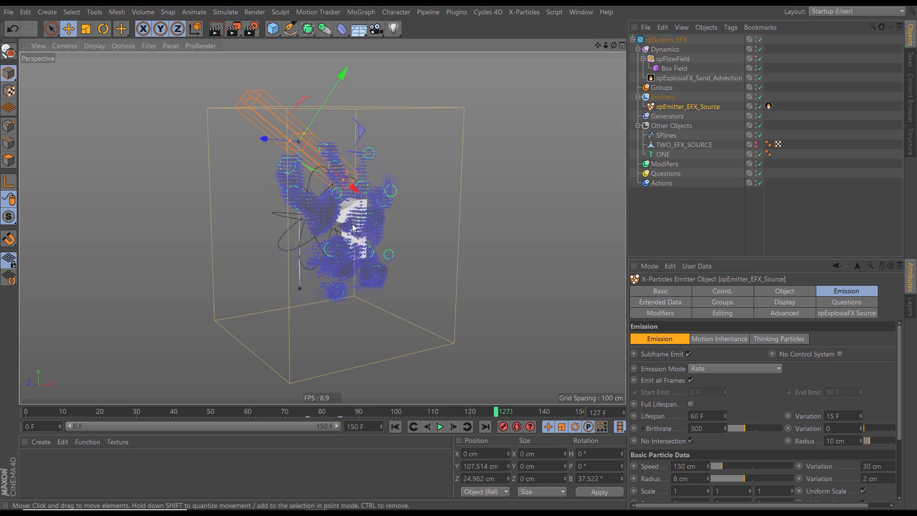
alt+drag(367, 241, 360, 231)
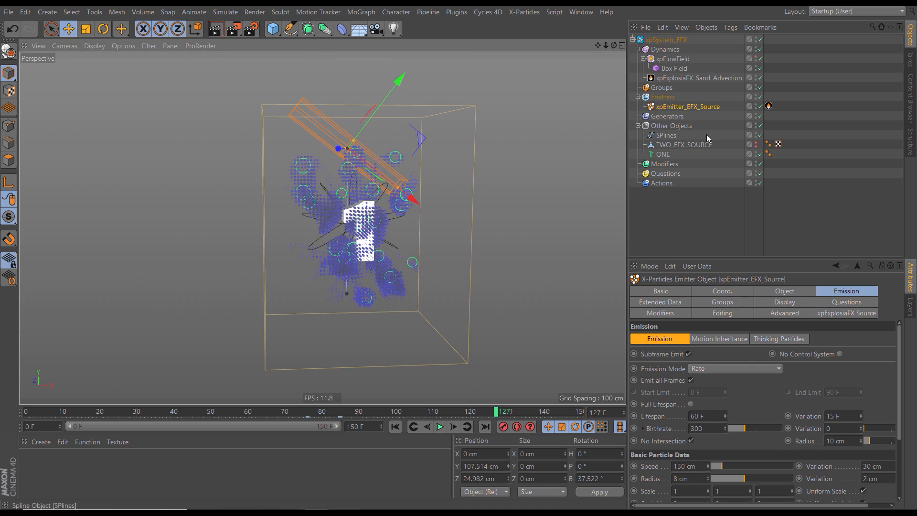
Rename the ExplosiaFX object xpExplosiaFX_Sand_Advection as xpExplosiaFX_Smoke_Fill
click(689, 79)
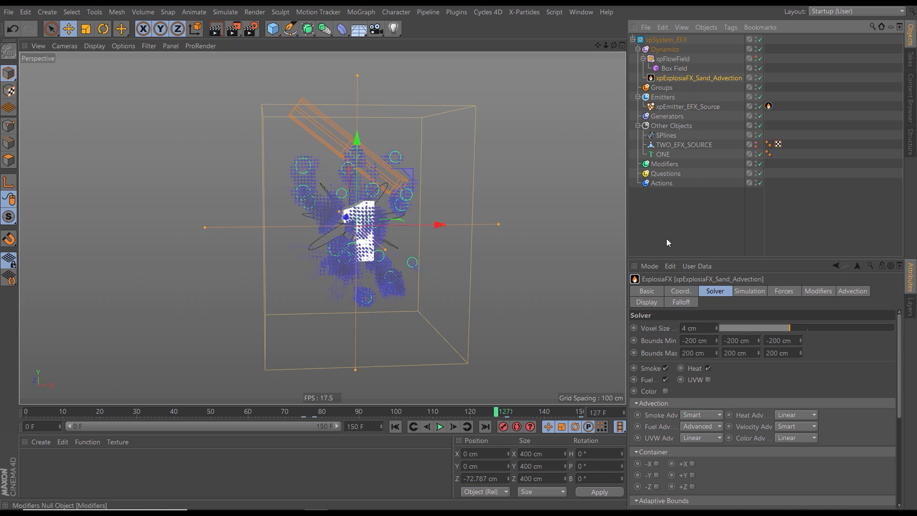
click(649, 292)
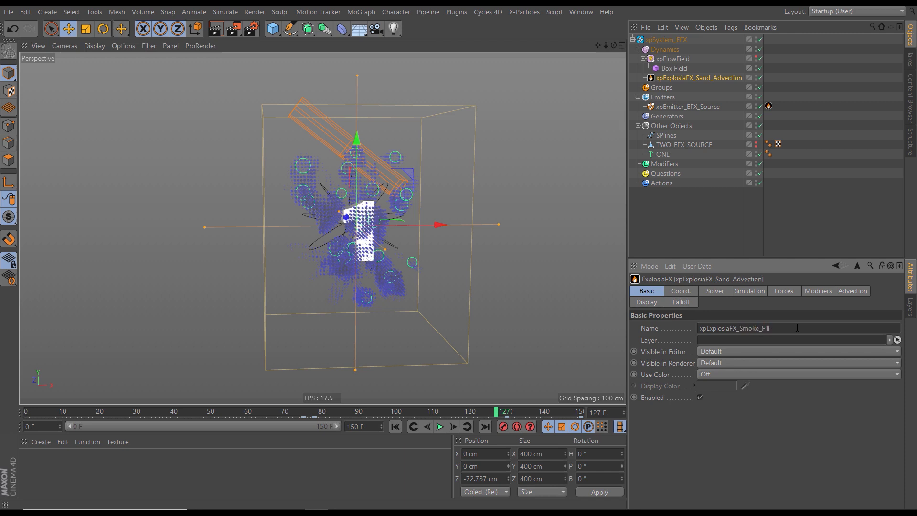
text(l)
key(Return)
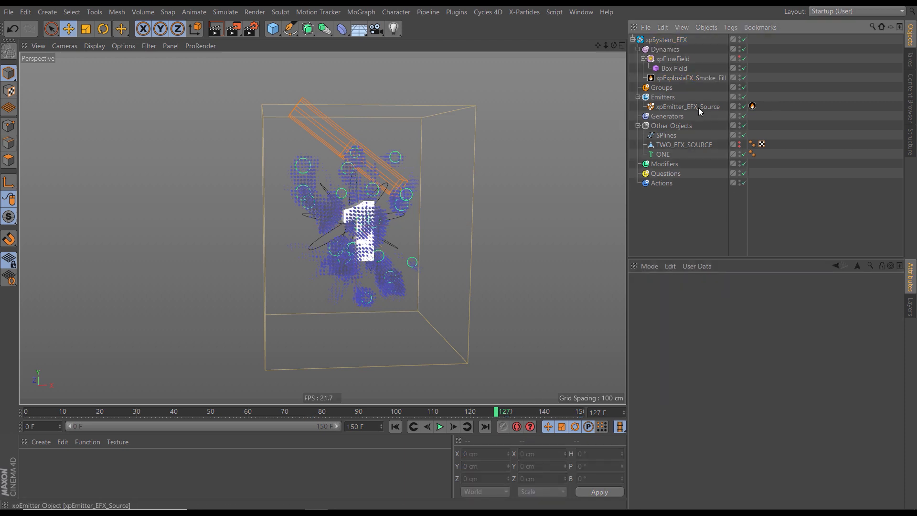
Rename the emitter xpEmitter_EFX_Source as xpEmitter_EFX_Source_Smoke_Fill
click(698, 107)
click(774, 340)
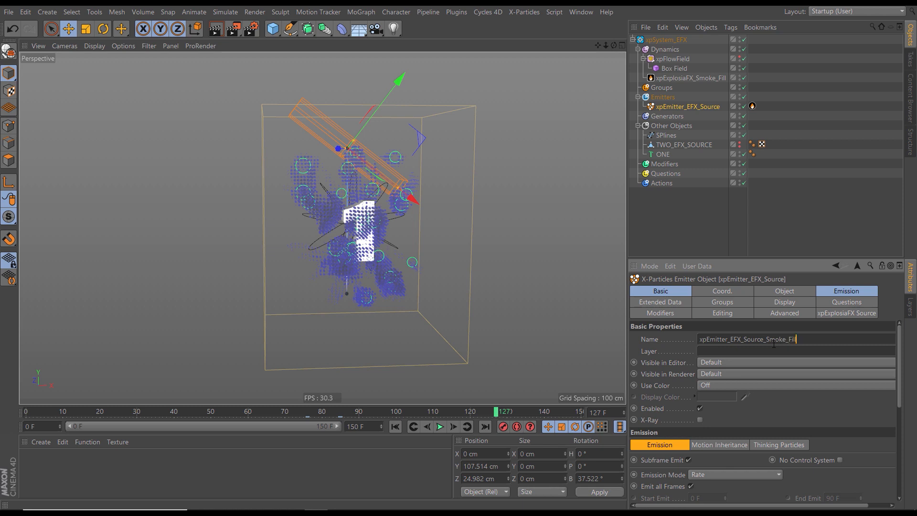
key(Return)
click(694, 210)
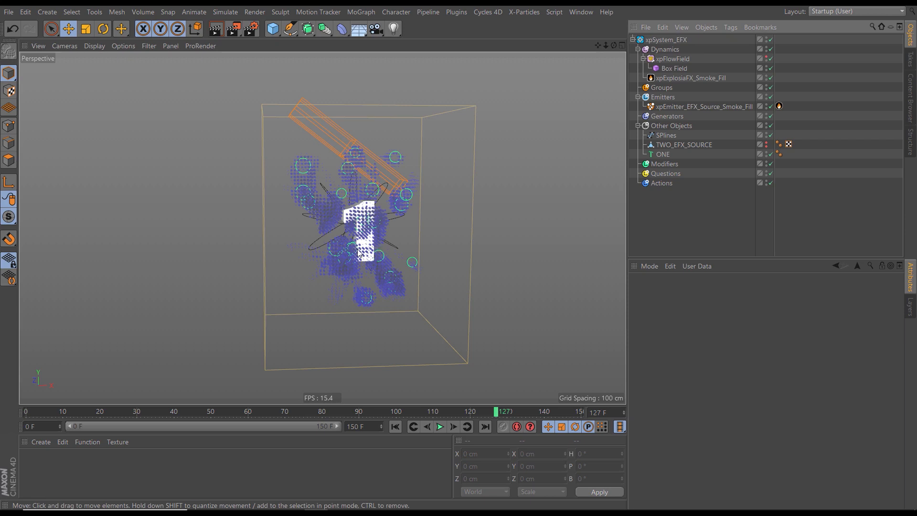
Add a plane and move it above the smoke container, to about 303 cm in Y and about -125 cm in Z
alt+drag(359, 248, 336, 230)
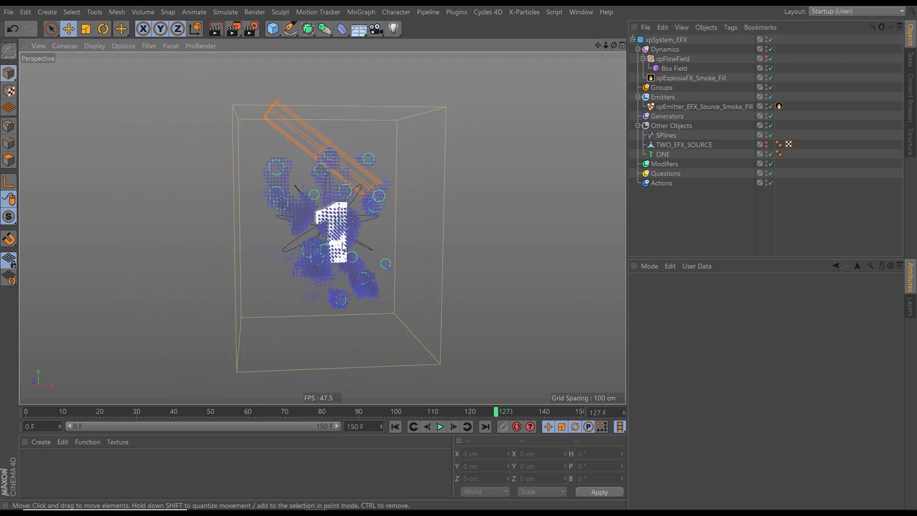
alt+right_drag(343, 232, 342, 238)
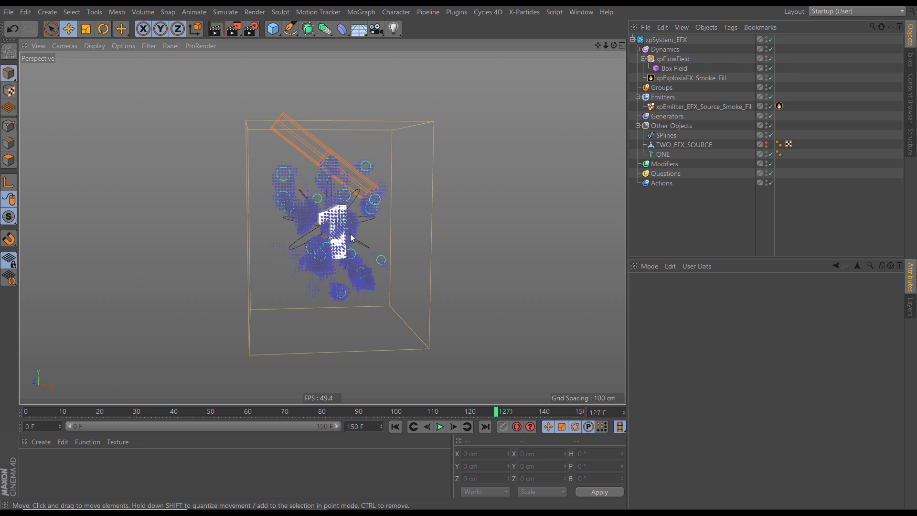
alt+drag(334, 229, 320, 215)
alt+right_drag(330, 221, 258, 230)
alt+middle_drag(319, 236, 298, 253)
alt+drag(327, 236, 304, 228)
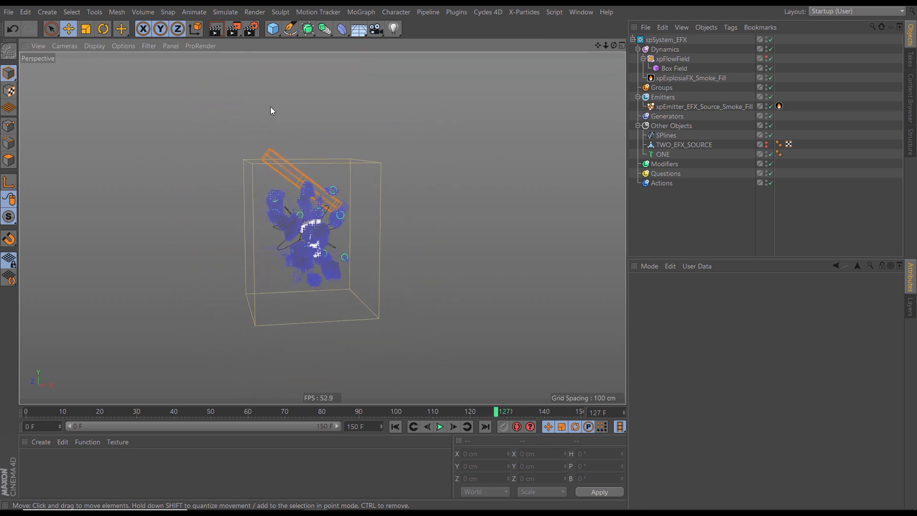
click(273, 29)
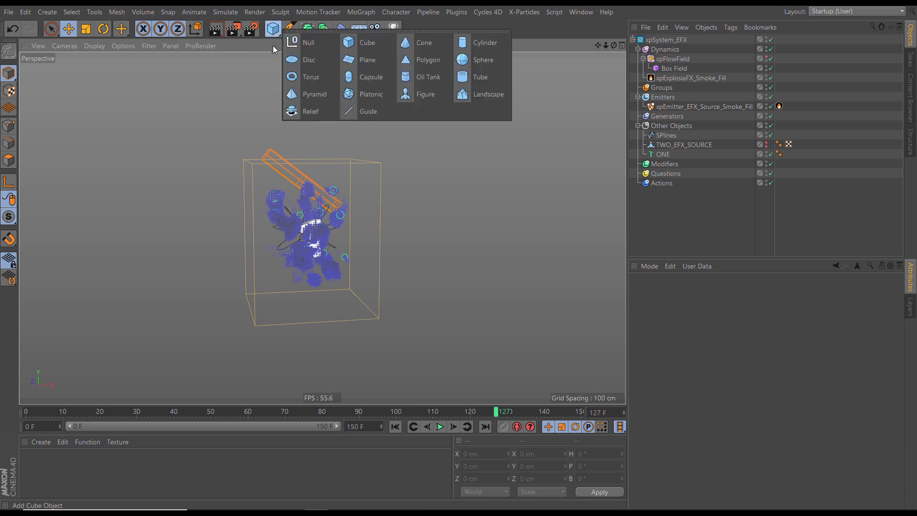
click(368, 62)
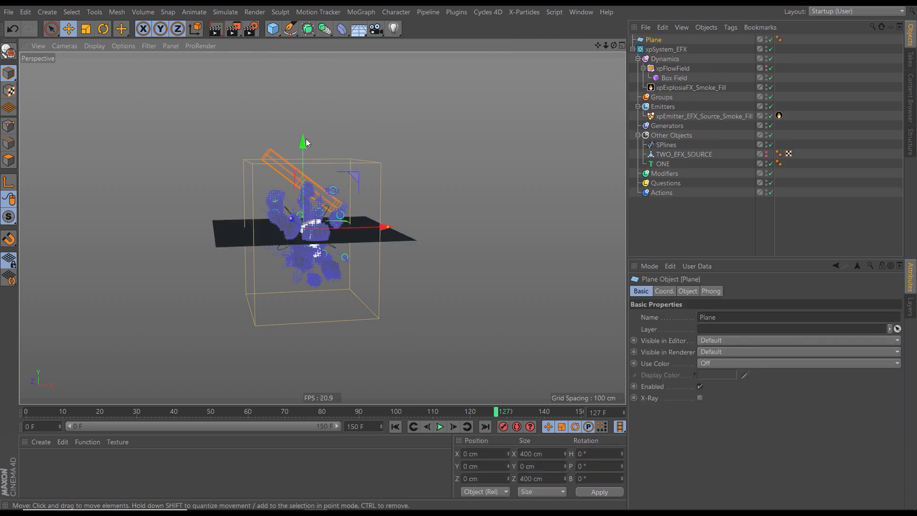
drag(303, 145, 332, 3)
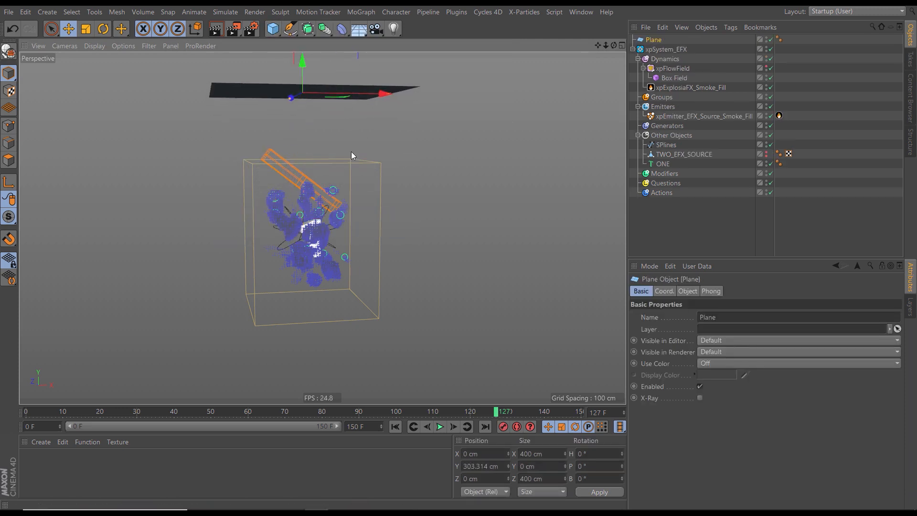
alt+drag(354, 176, 326, 170)
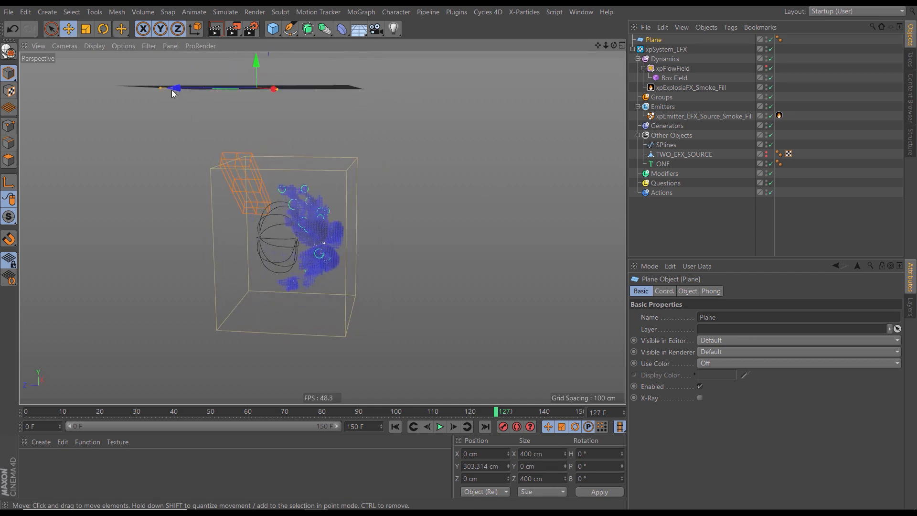
drag(172, 93, 250, 254)
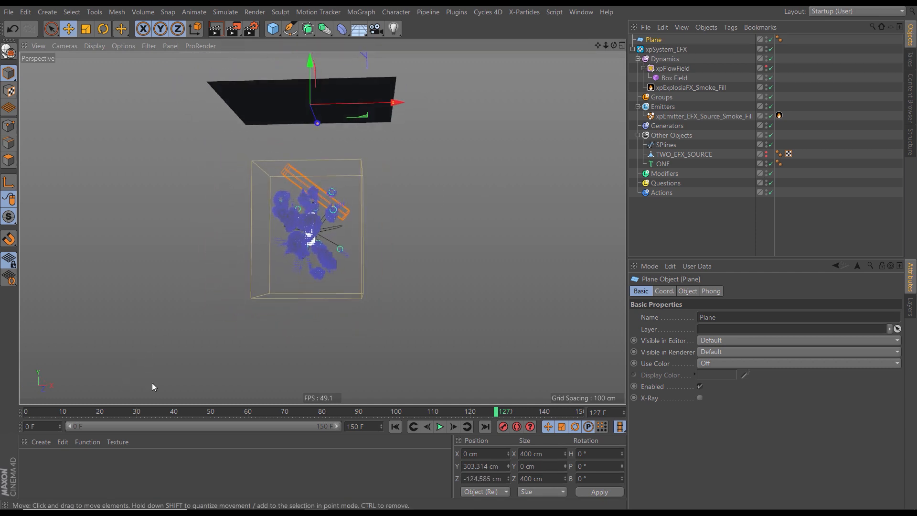
Create a Cycles 4D Emission surface material and apply it to the plane above the container
click(41, 442)
mouse_move(79, 314)
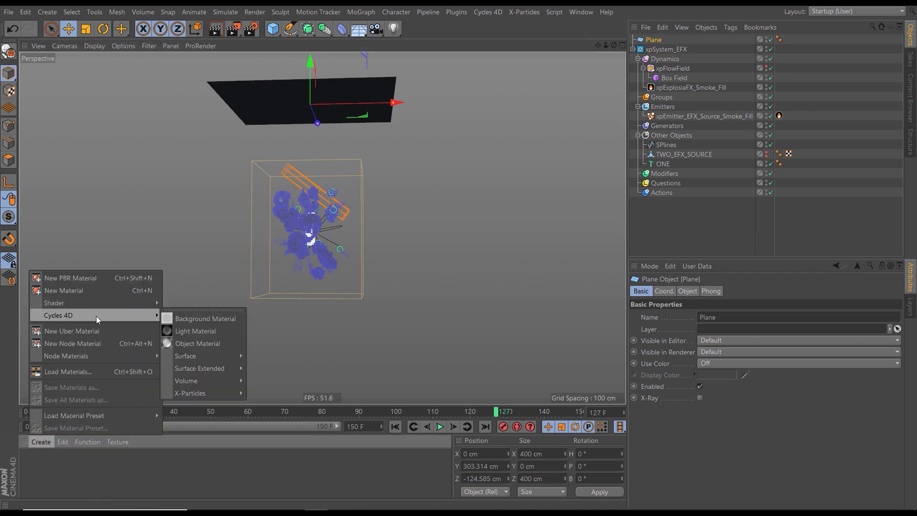
mouse_move(193, 356)
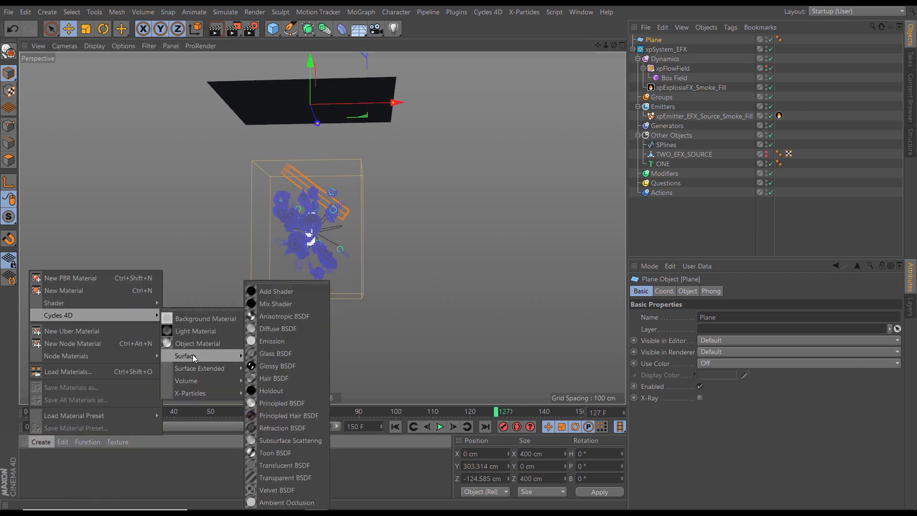
click(271, 341)
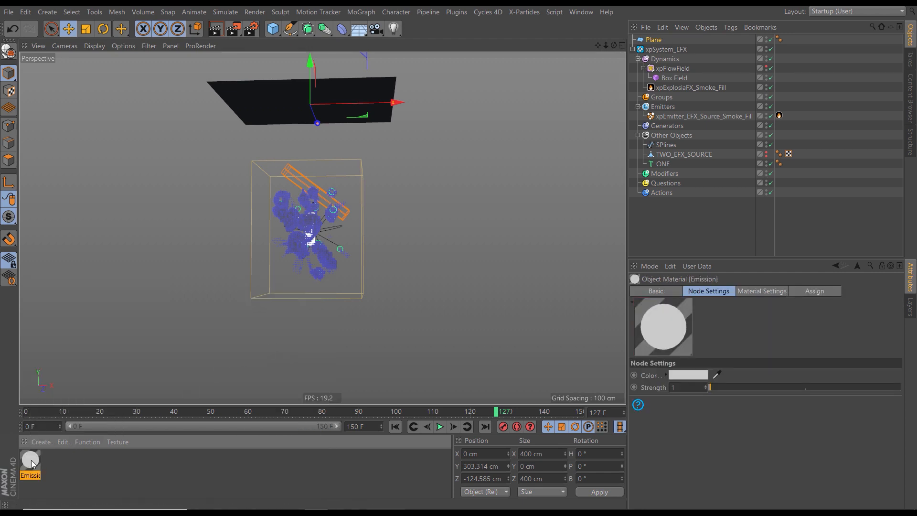
drag(31, 464, 281, 118)
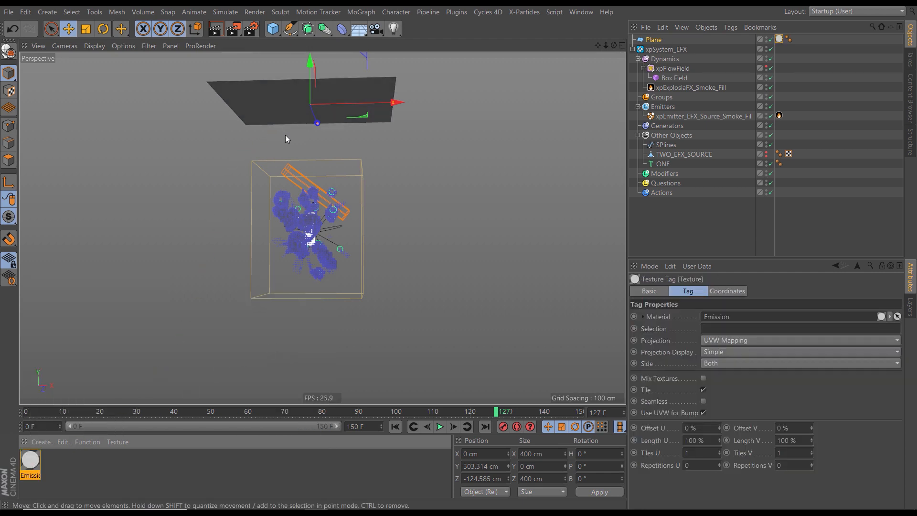
Start the Cycles 4D Real-Time Preview and set its render size to 60%
click(487, 12)
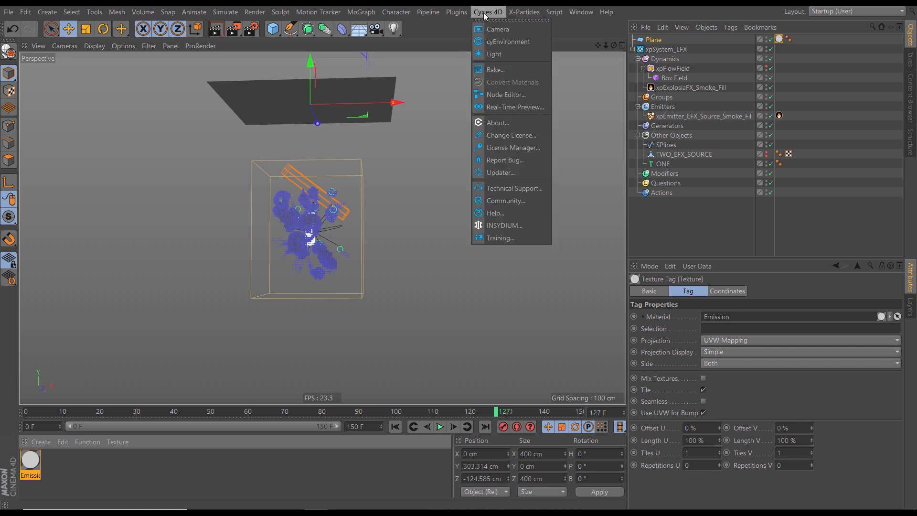
click(503, 107)
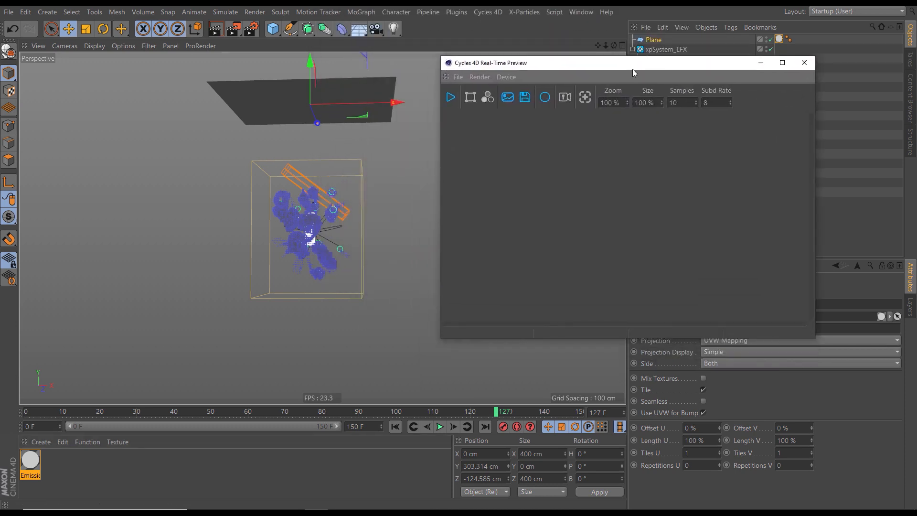
click(451, 98)
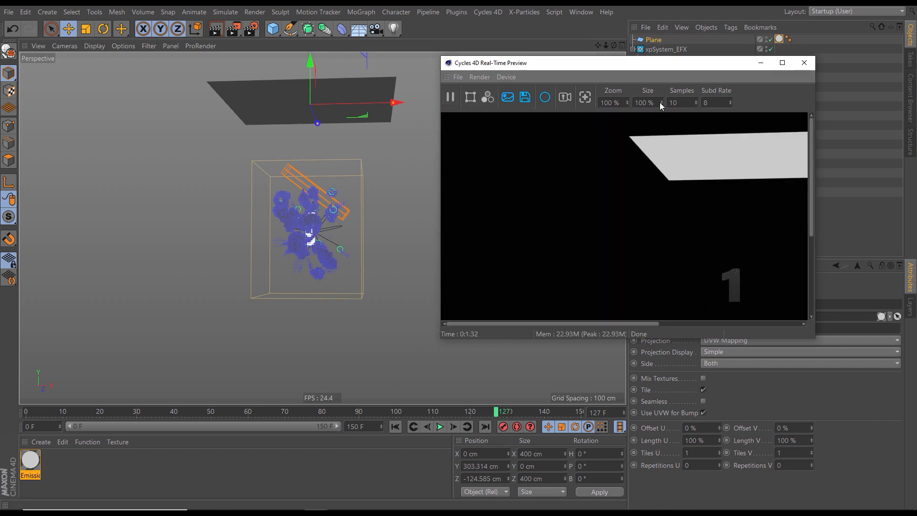
drag(651, 103, 617, 100)
text(60)
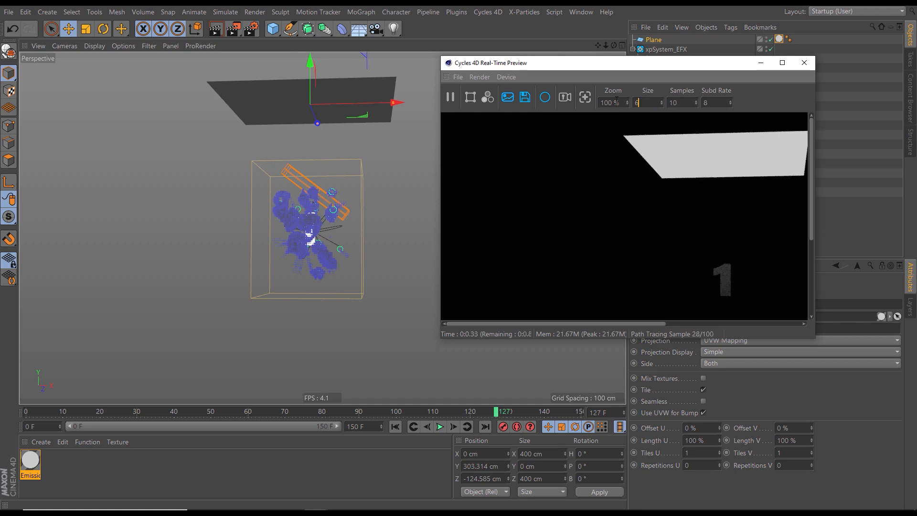
key(Return)
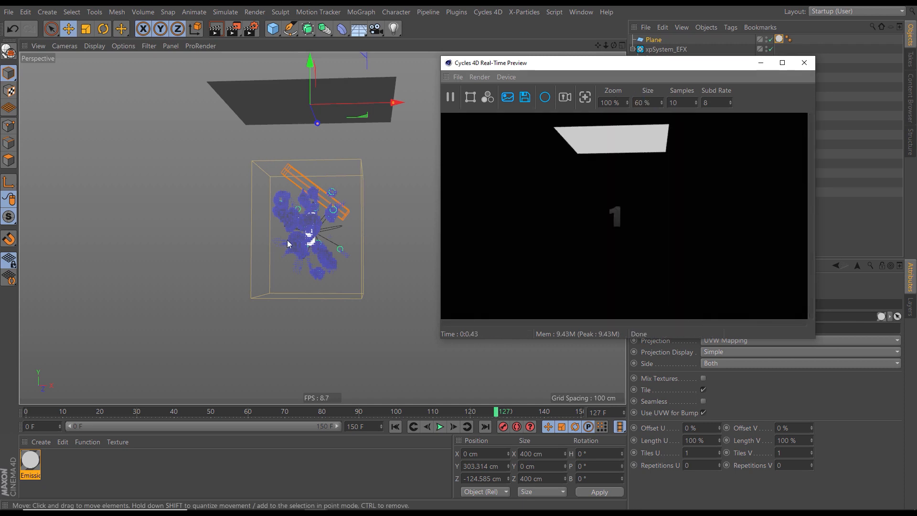
scroll(320, 237, up, 3)
alt+middle_drag(322, 231, 322, 278)
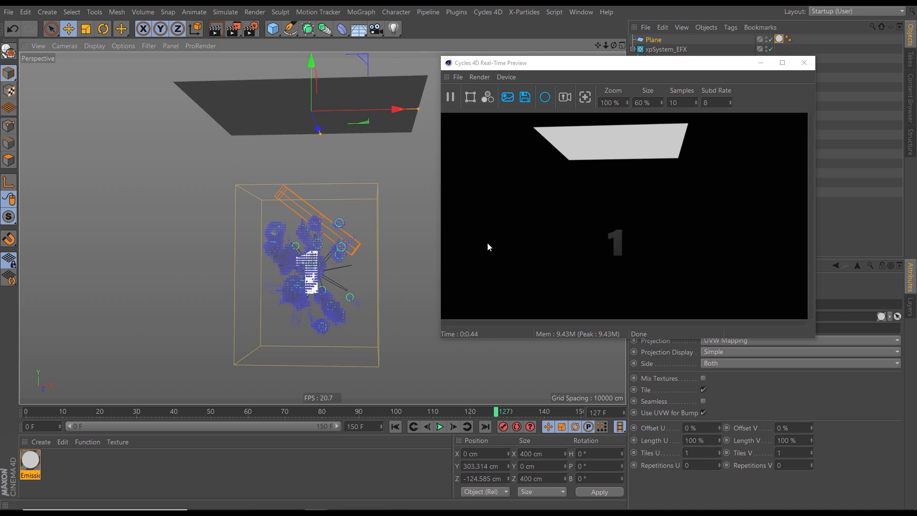
scroll(317, 281, up, 3)
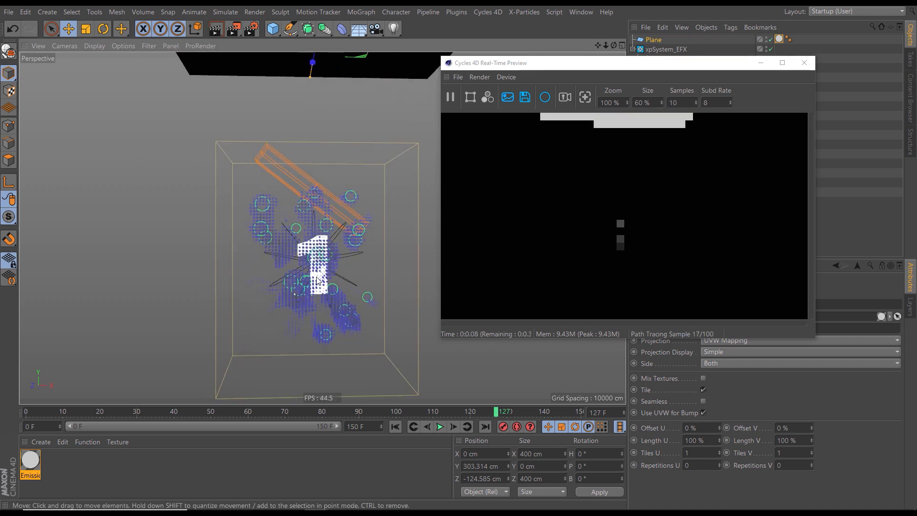
alt+drag(317, 281, 313, 278)
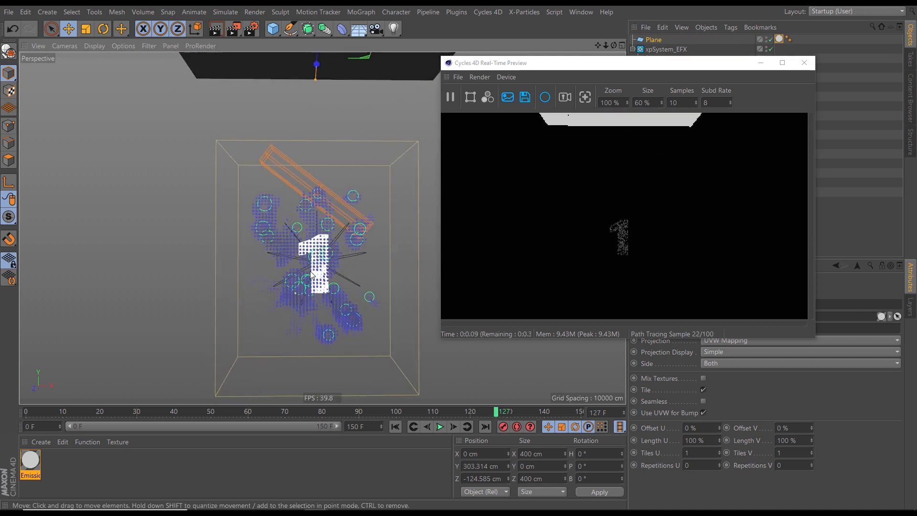
Set the strength of the Emission material to 6 and close its node editor
double_click(30, 461)
drag(317, 78, 152, 98)
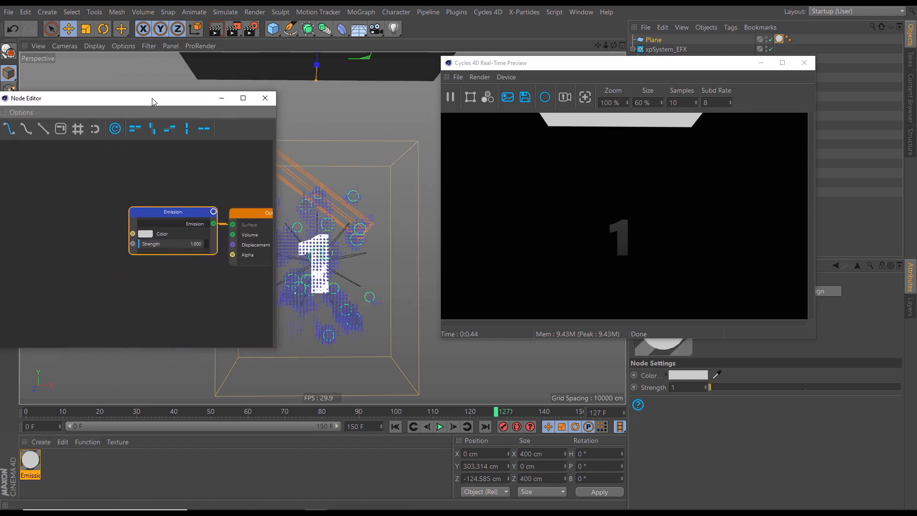
drag(158, 208, 84, 206)
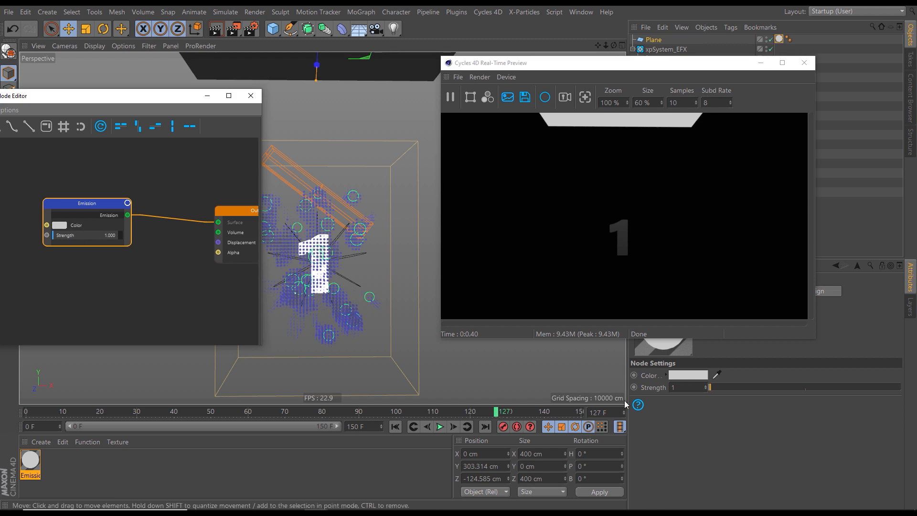
click(678, 388)
text(6)
key(Return)
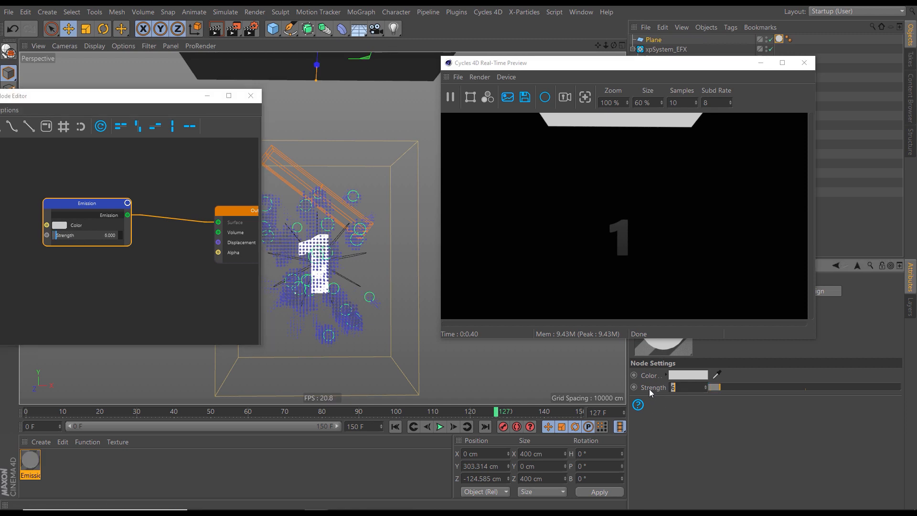
drag(193, 96, 225, 89)
click(281, 89)
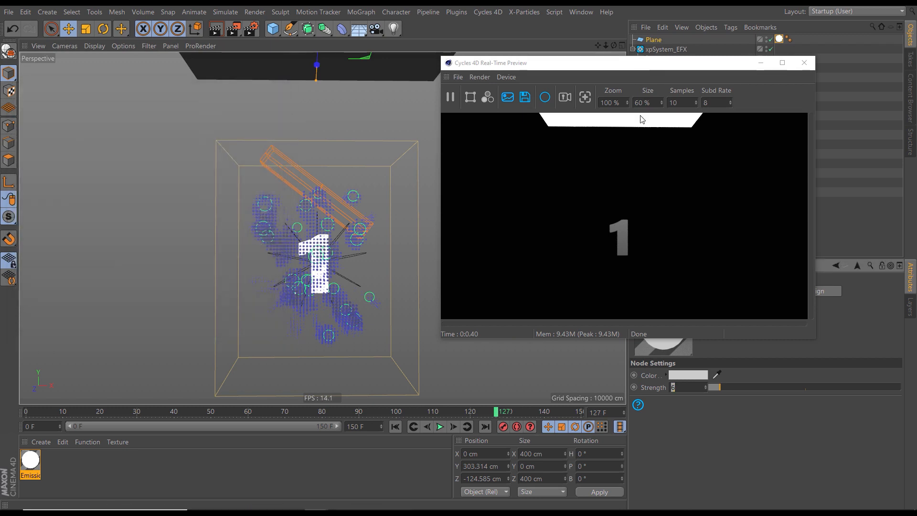
Create a Cycles 4D EFX Smoke Basic volume material and apply it to xpExplosiaFX_Smoke_Fill
drag(651, 65, 286, 59)
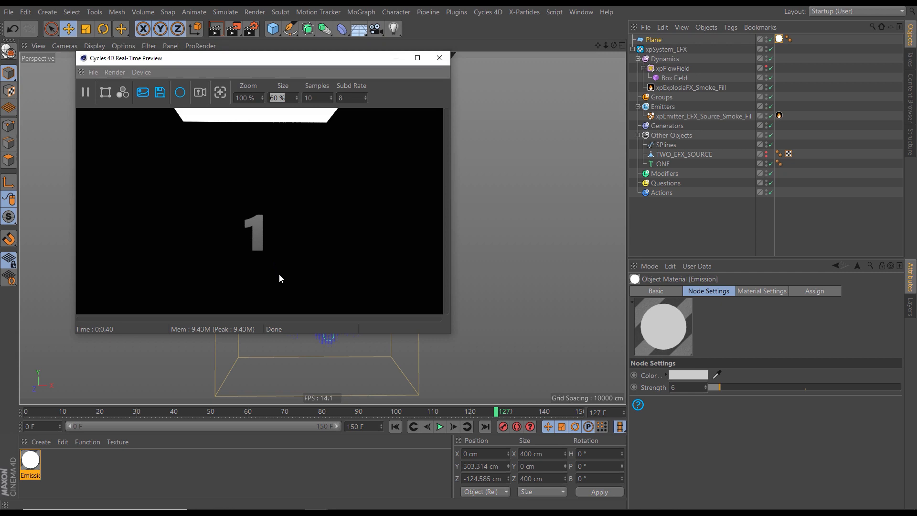
drag(315, 57, 410, 41)
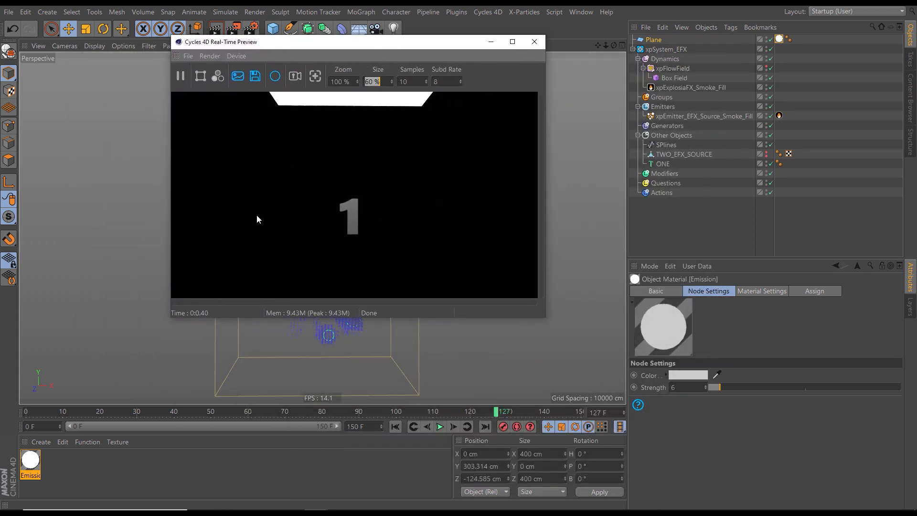
click(41, 442)
mouse_move(114, 317)
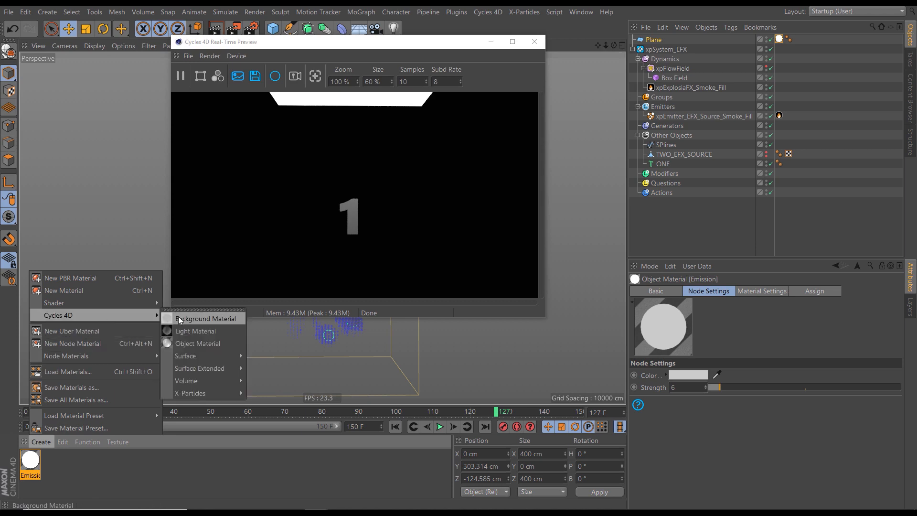
mouse_move(202, 380)
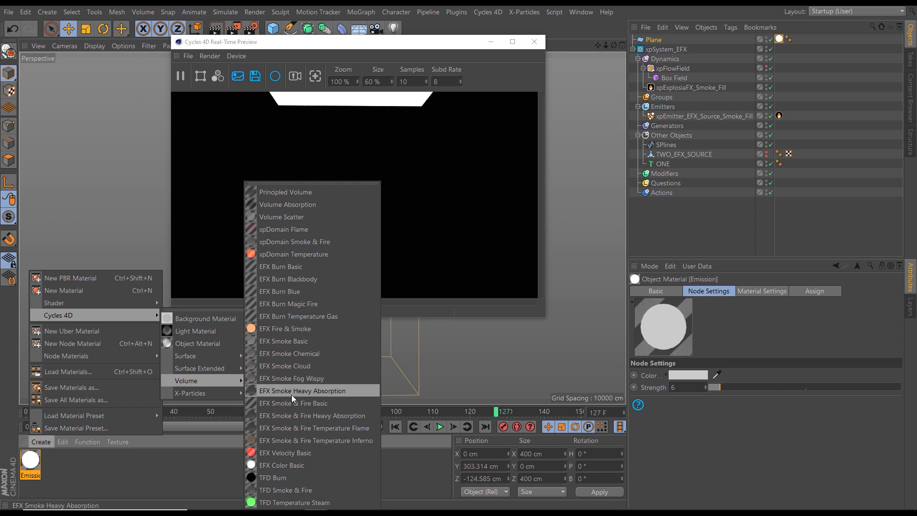
click(279, 342)
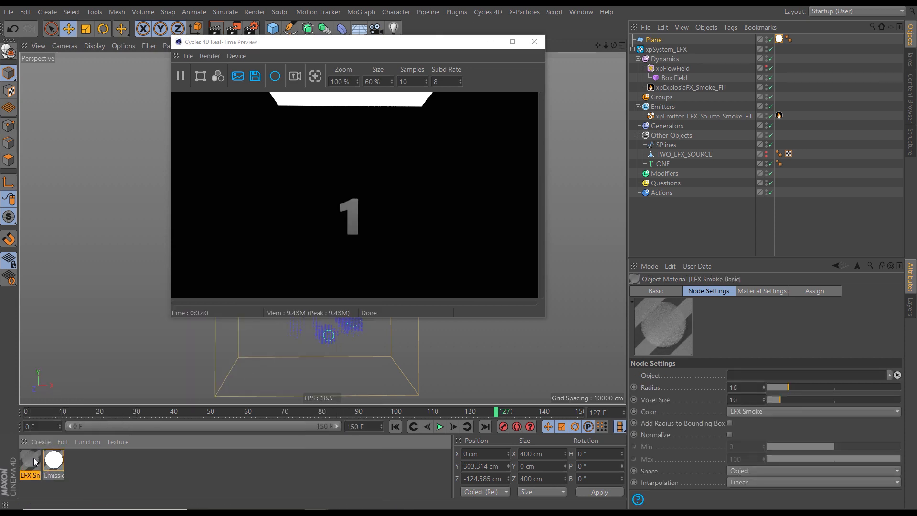
drag(30, 460, 703, 88)
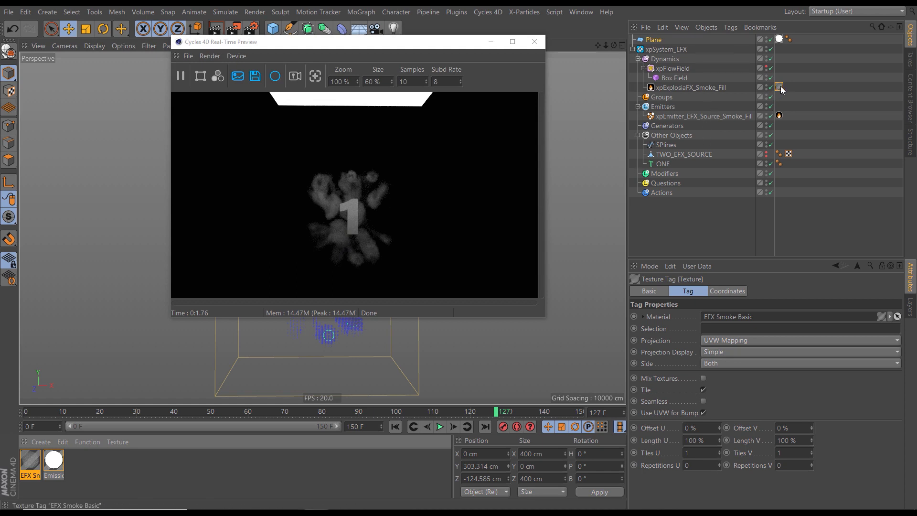
Move the EFX Smoke Basic material tag from xpExplosiaFX_Smoke_Fill to the ONE text object and open the material's node editor
drag(779, 90, 665, 167)
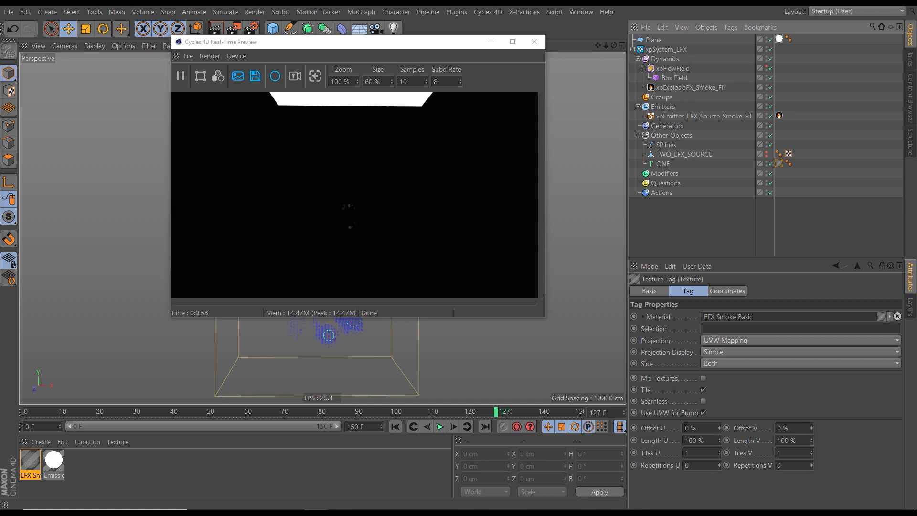
drag(412, 46, 541, 44)
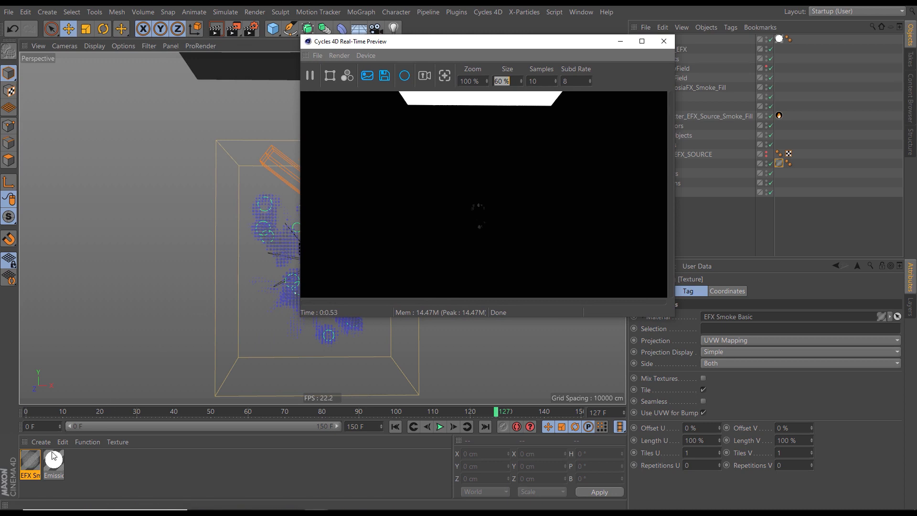
double_click(32, 465)
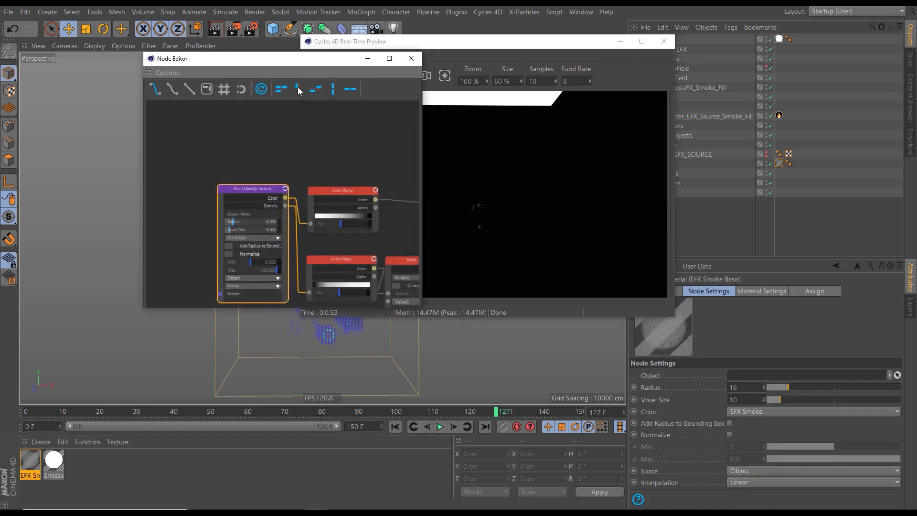
drag(297, 57, 154, 46)
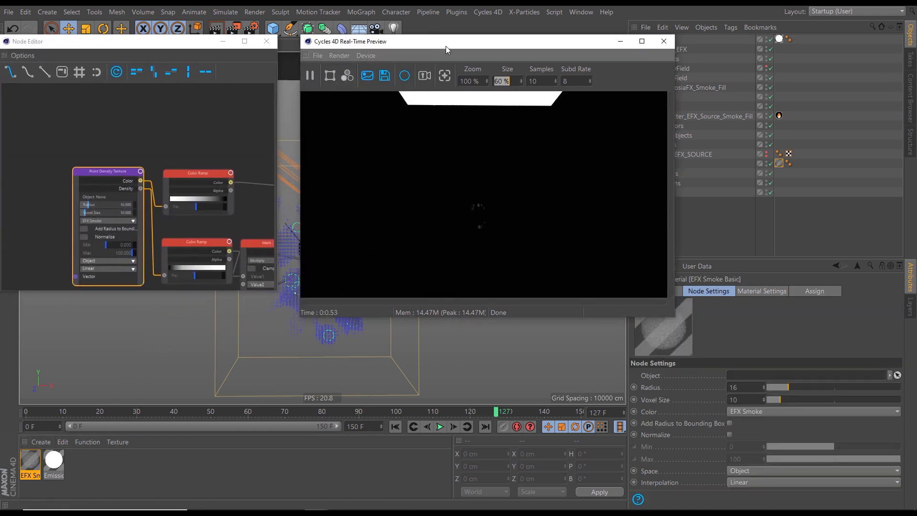
Frame the number one closer in the viewport and set the Real-Time Preview's render size to 60%
drag(446, 46, 621, 36)
text(0)
key(Return)
scroll(339, 266, up, 5)
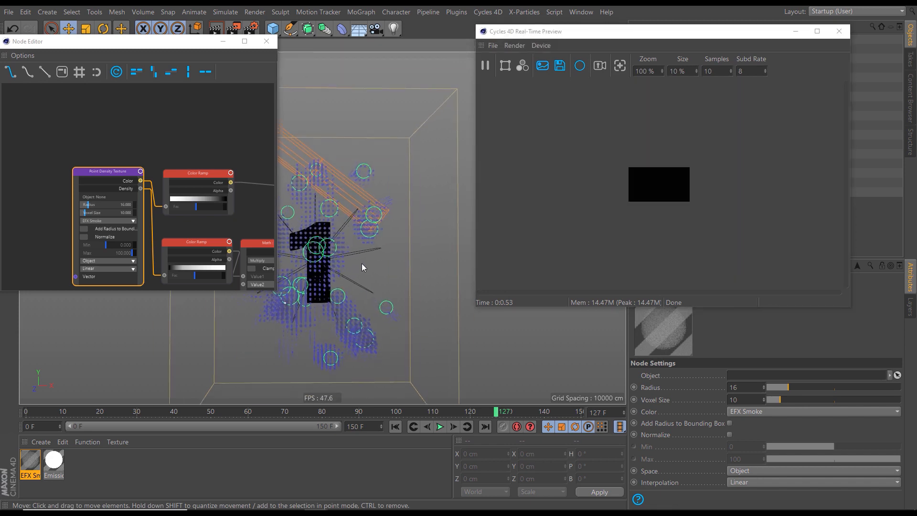
double_click(692, 72)
text(60)
key(Return)
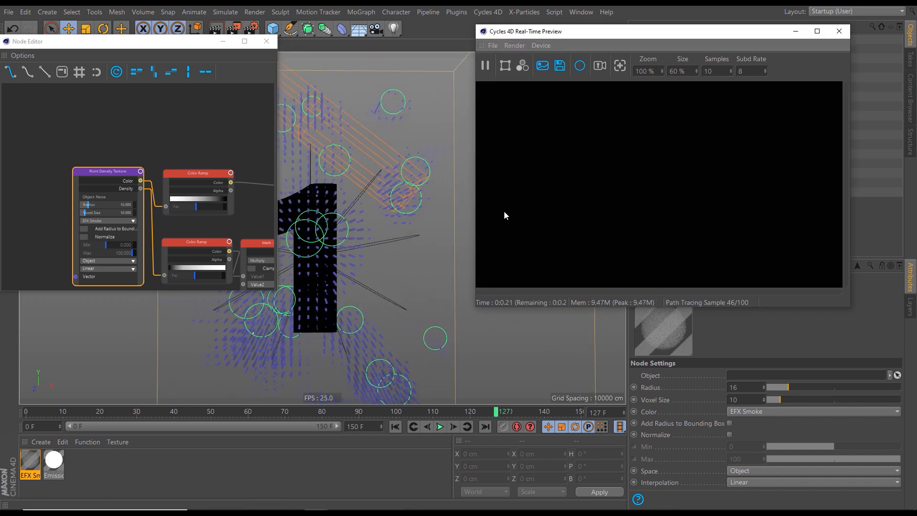
Enlarge the node editor and spread out the Point Density Texture, Volume Scatter, Color Ramp and Math nodes
drag(114, 171, 74, 147)
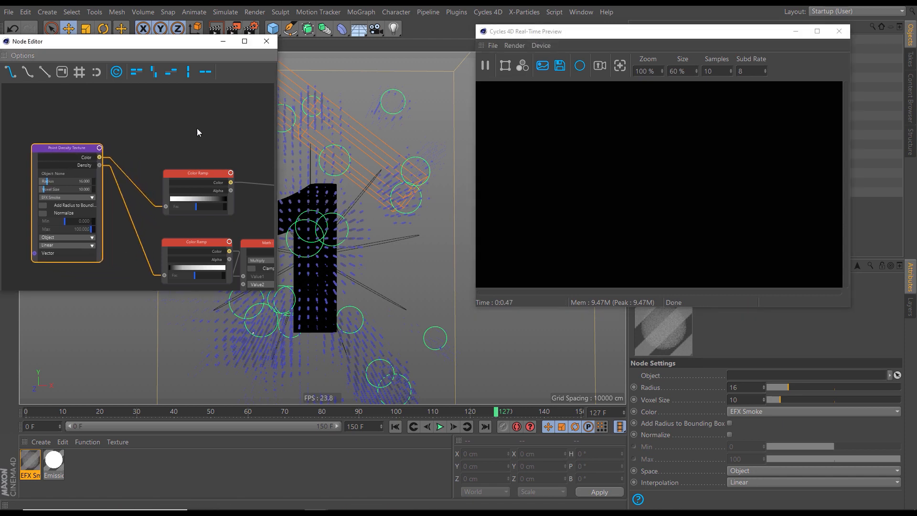
drag(198, 44, 211, 21)
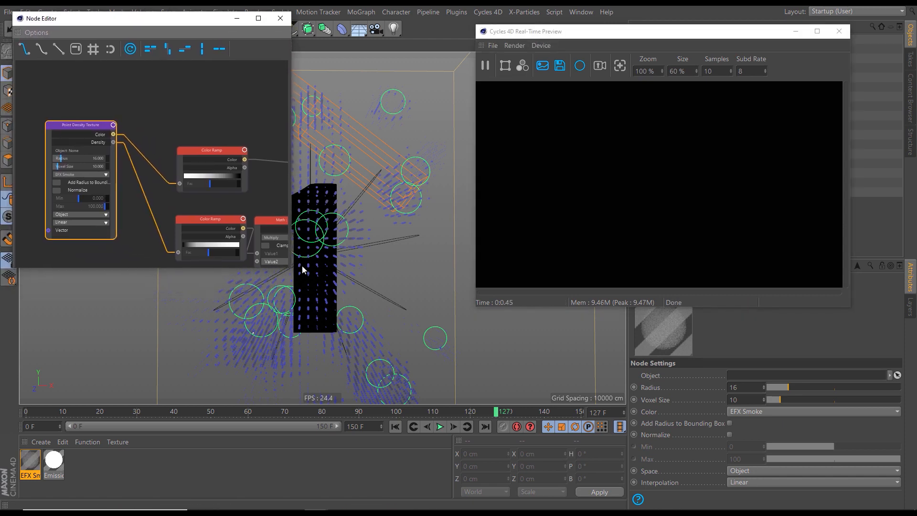
drag(291, 268, 467, 385)
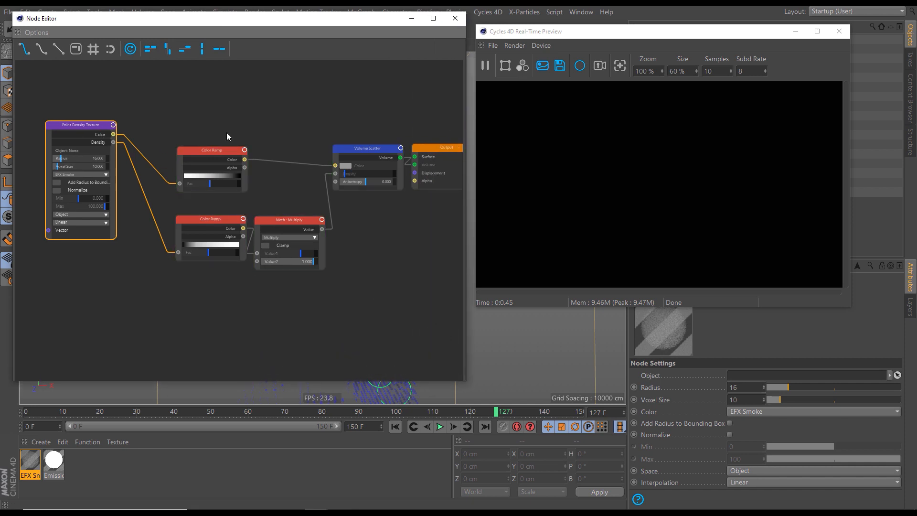
drag(370, 148, 339, 103)
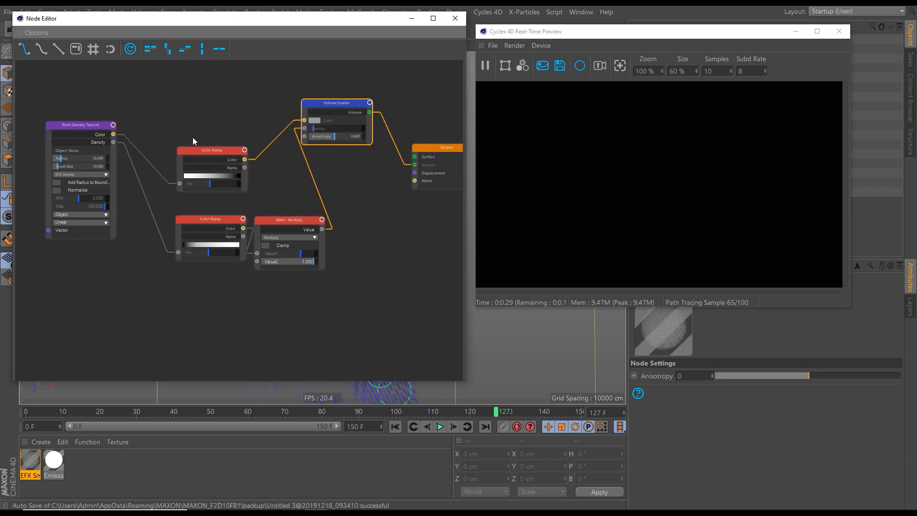
drag(193, 137, 292, 289)
drag(230, 164, 206, 141)
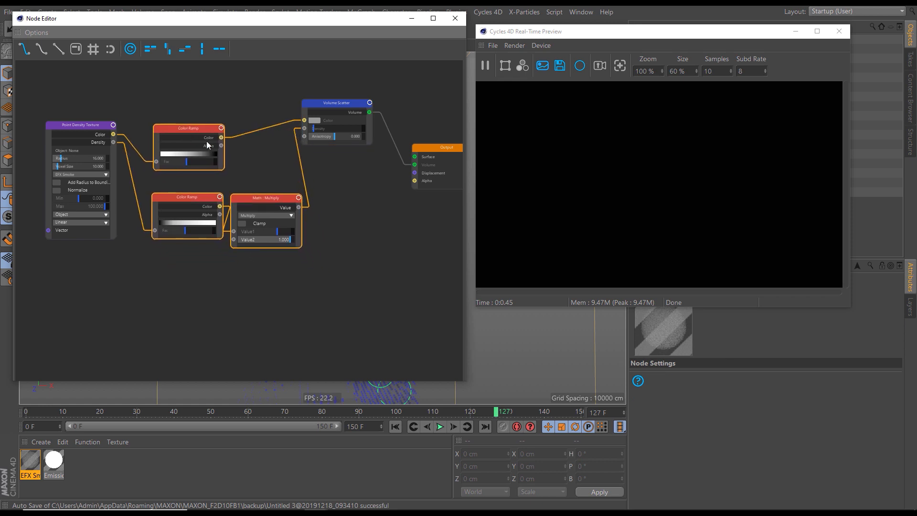
Delete both Color Ramp nodes and disconnect the Point Density Texture's color output from the Volume Scatter node
click(251, 176)
drag(174, 103, 181, 255)
key(Delete)
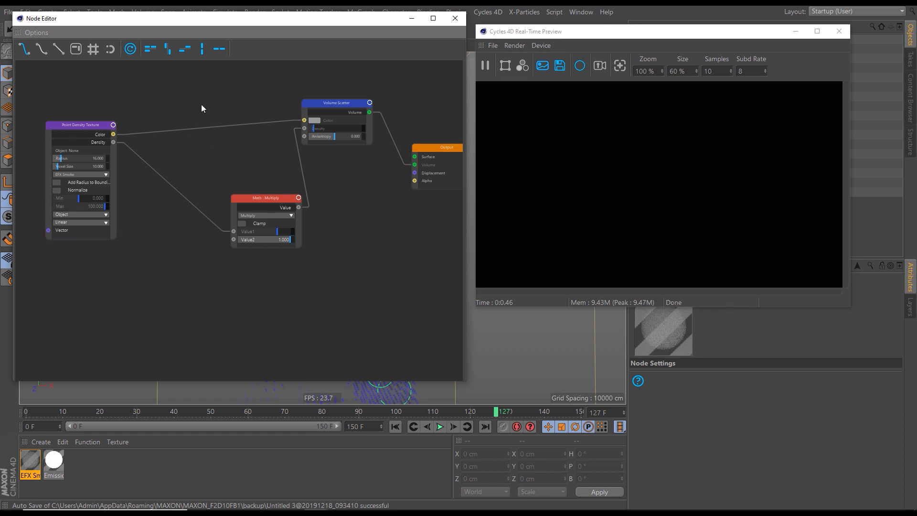
drag(96, 125, 145, 126)
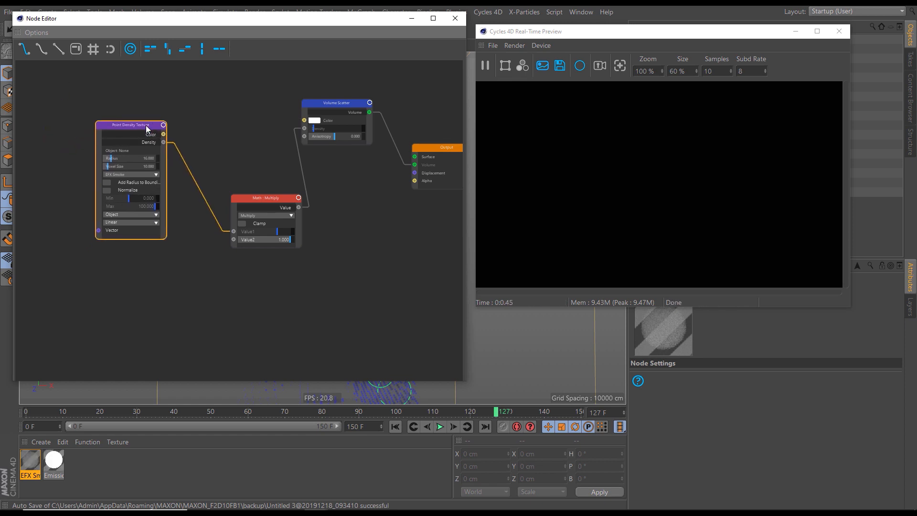
click(337, 109)
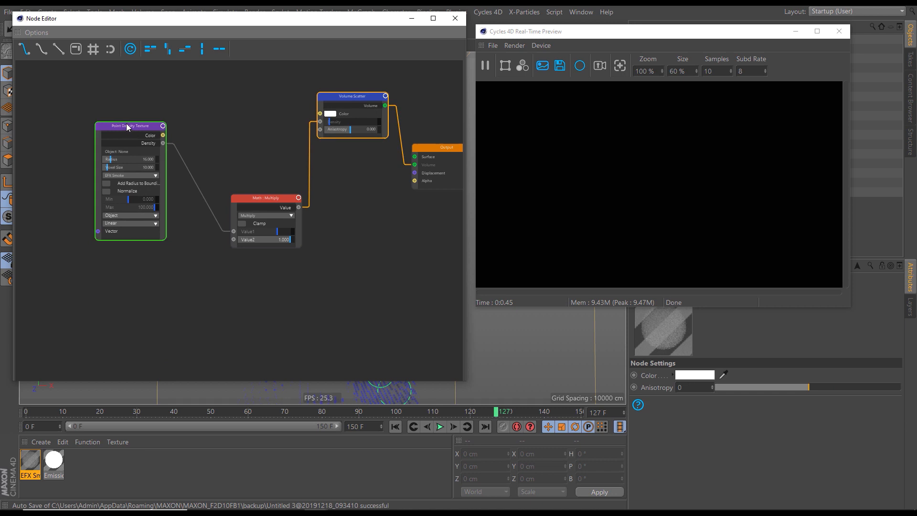
drag(129, 125, 119, 114)
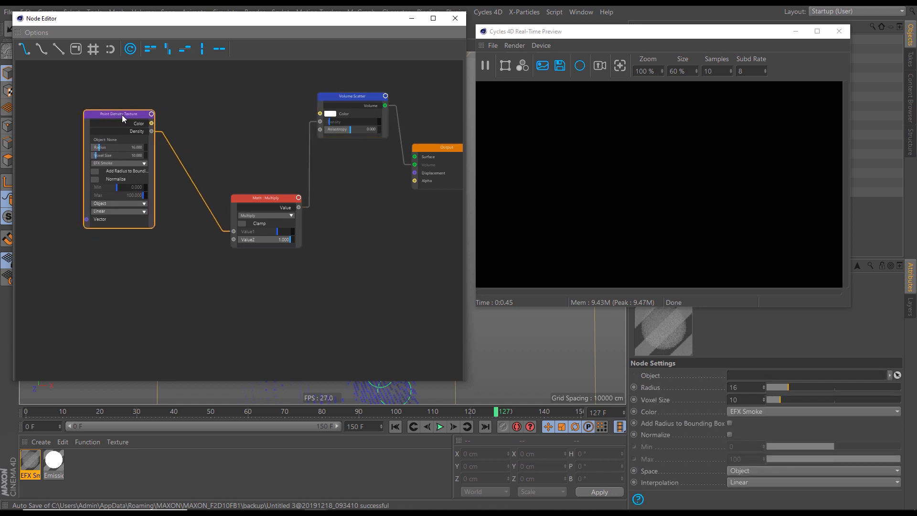
Assign xpExplosiaFX_Smoke_Fill as the source object of the Point Density Texture node
drag(607, 32, 355, 57)
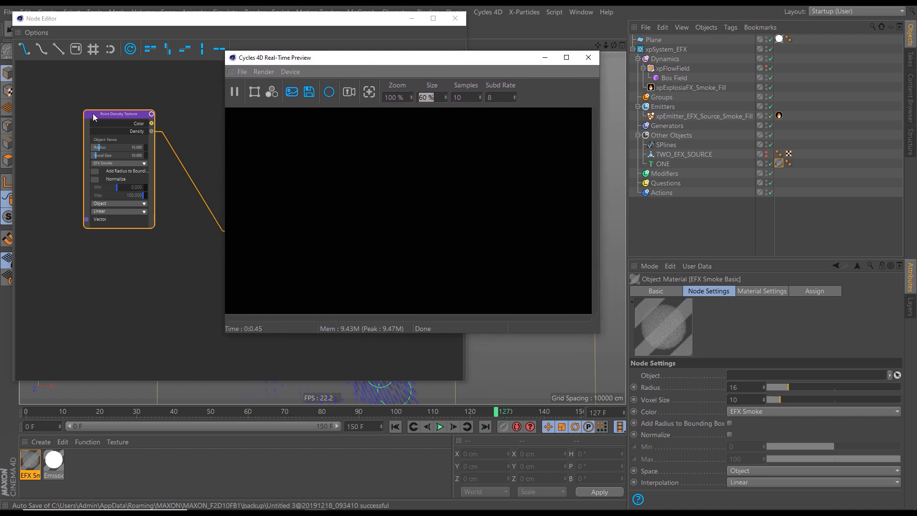
click(115, 110)
drag(116, 110, 107, 113)
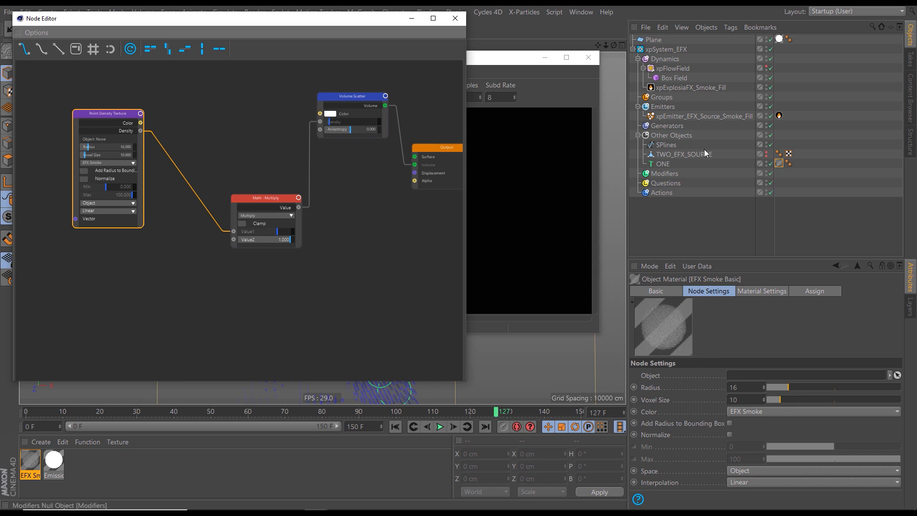
drag(690, 88, 744, 376)
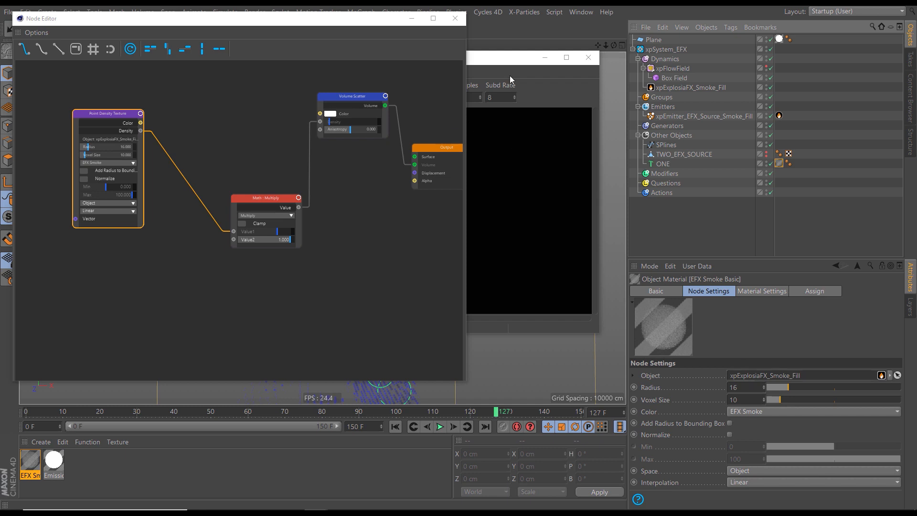
drag(516, 62, 706, 36)
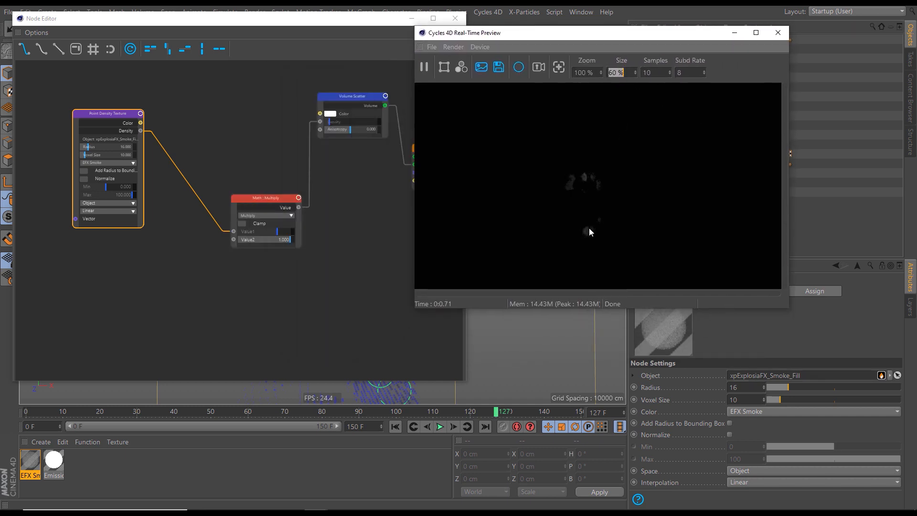
Set the Point Density Texture node's space to World
click(114, 119)
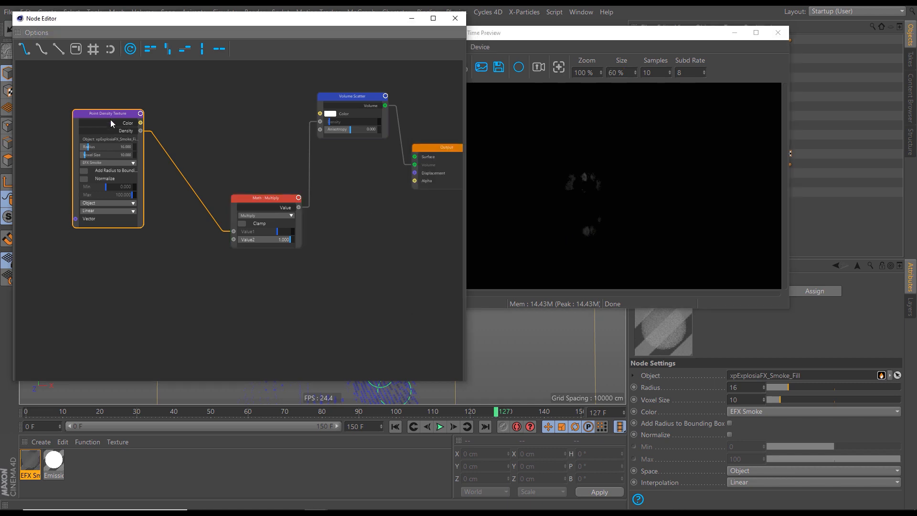
click(95, 204)
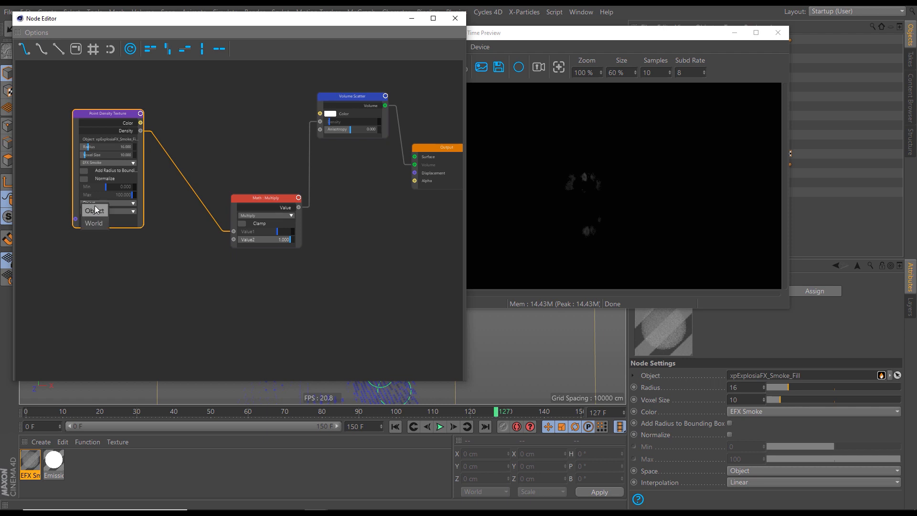
click(95, 223)
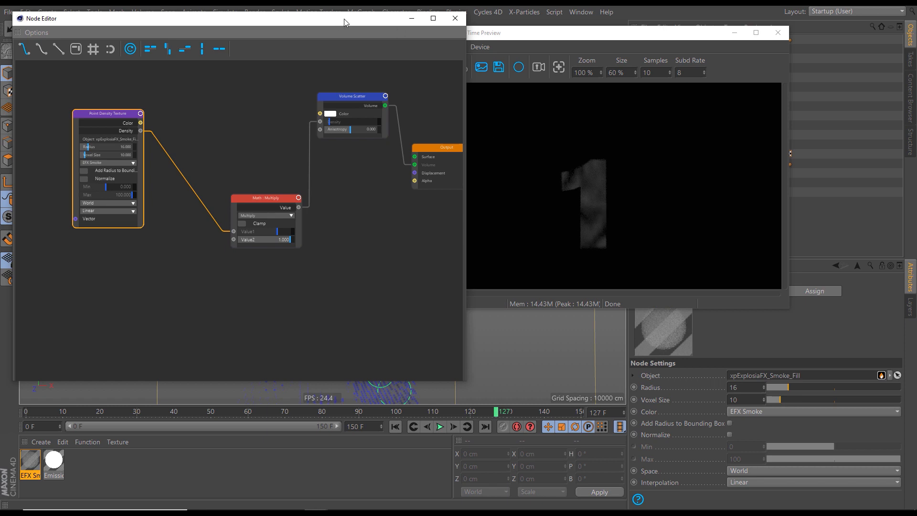
Arrange the node editor beside the render preview and set Value2 of the Math Multiply node to 50
drag(346, 23, 223, 17)
drag(578, 37, 674, 68)
drag(343, 83, 264, 143)
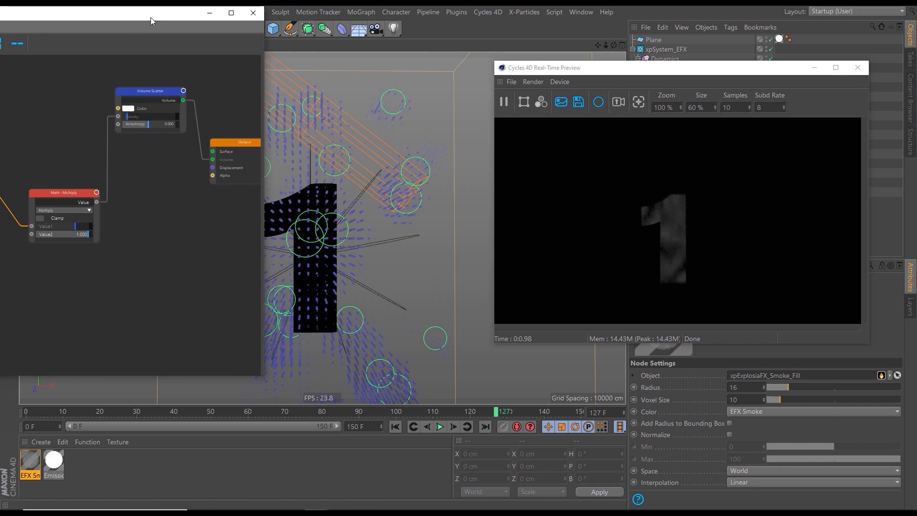
drag(150, 17, 241, 9)
click(158, 186)
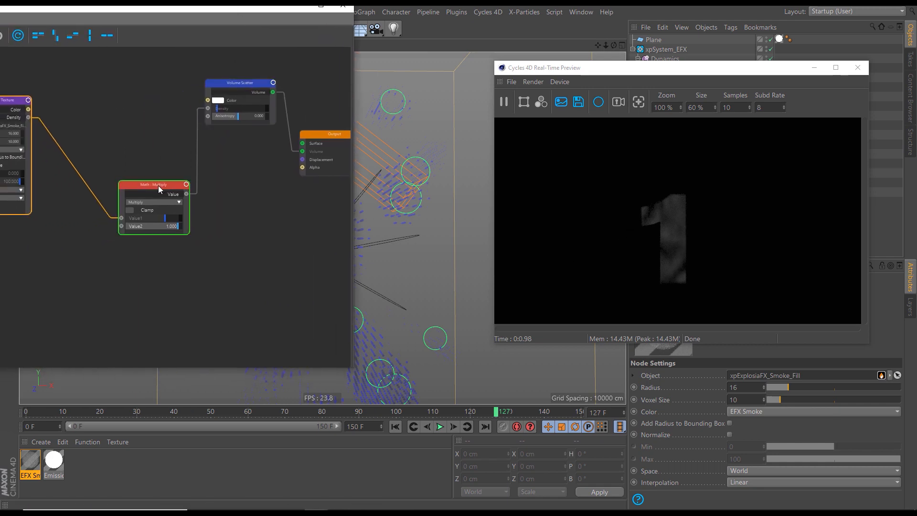
drag(159, 186, 132, 145)
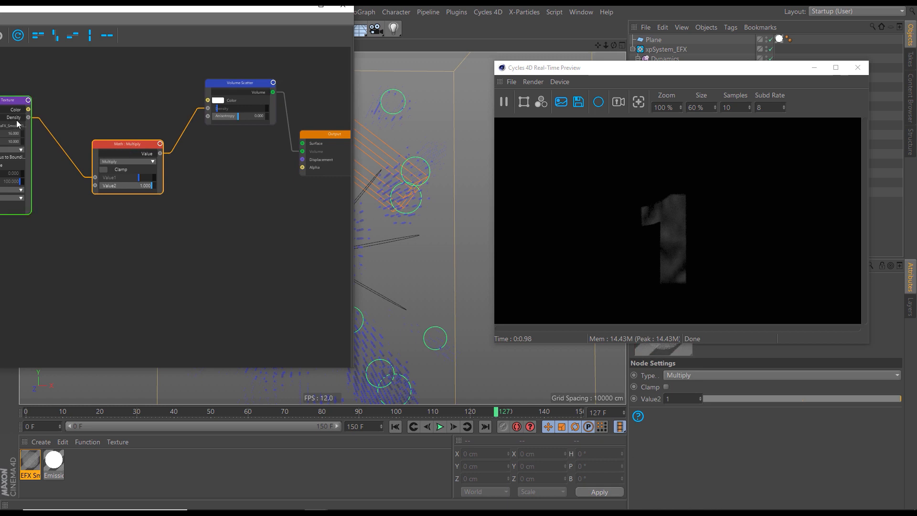
drag(129, 145, 126, 138)
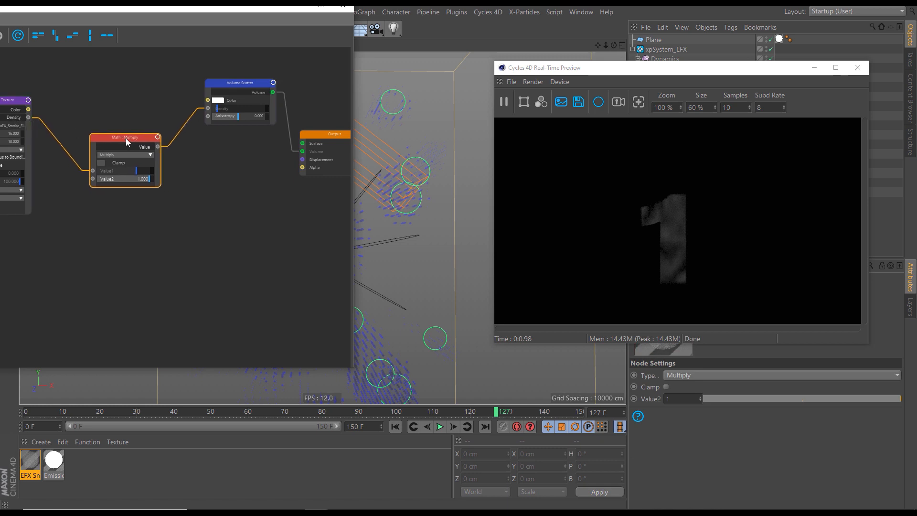
double_click(650, 399)
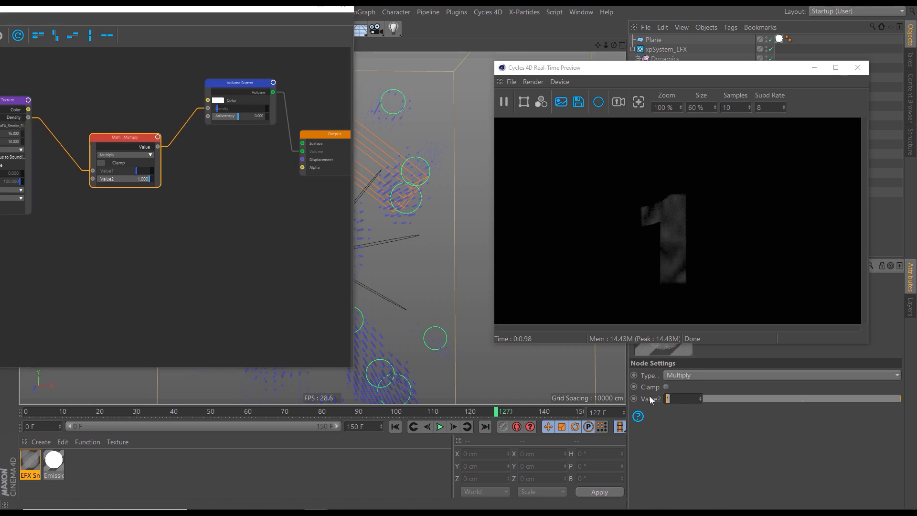
text(50)
key(Return)
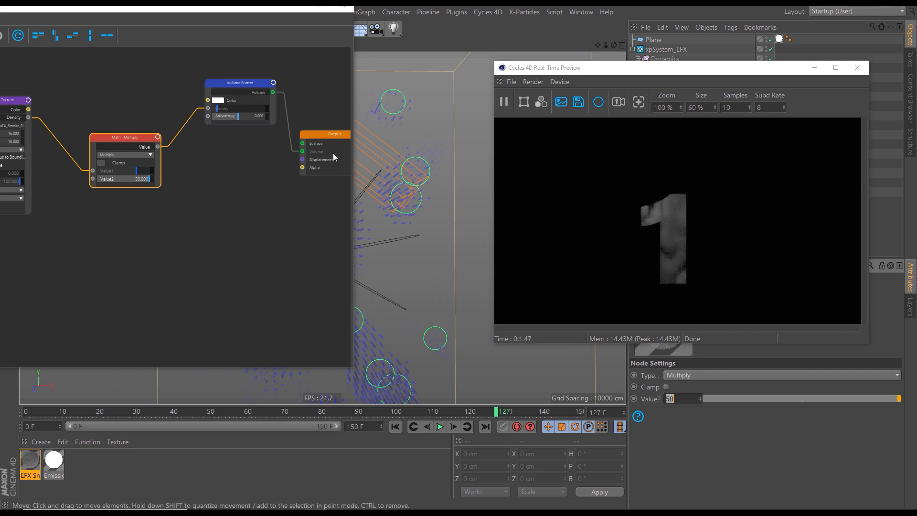
Play the simulation and pause it at frame 128 to check how the smoke fills the number in the render preview
drag(227, 10, 314, 11)
click(440, 427)
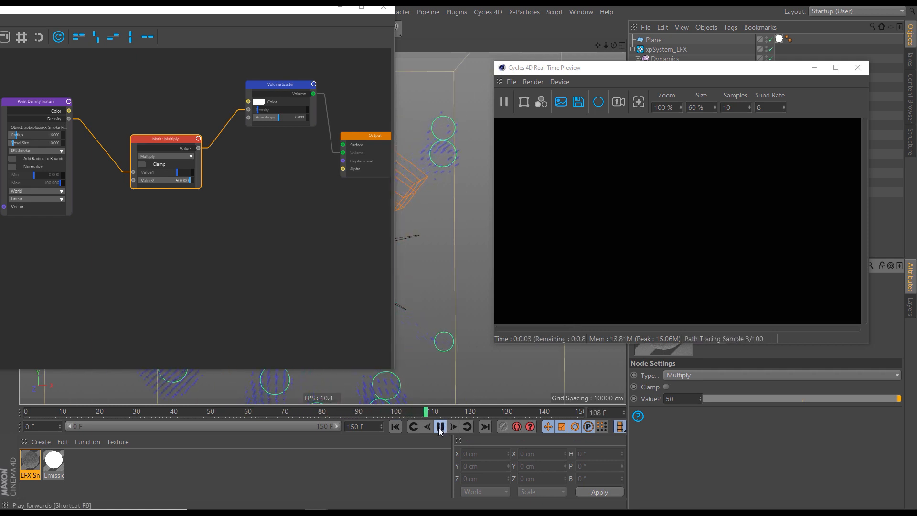
click(440, 427)
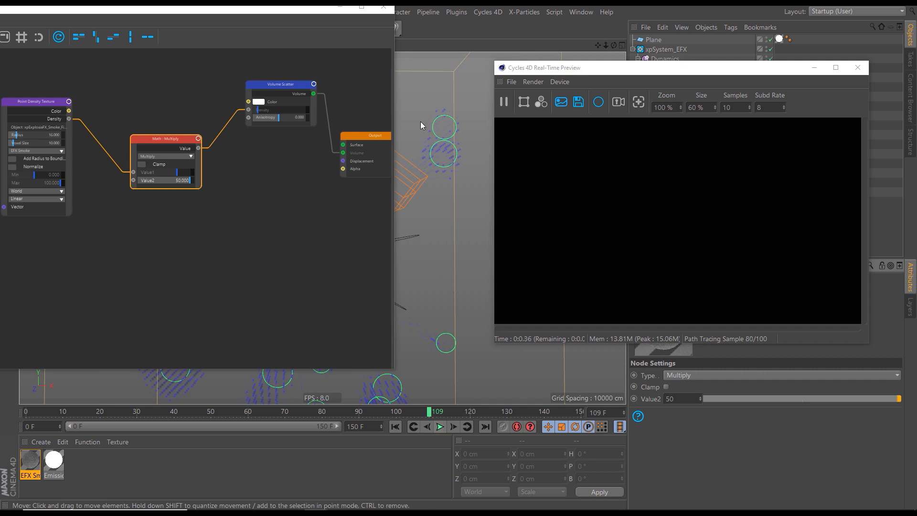
click(439, 426)
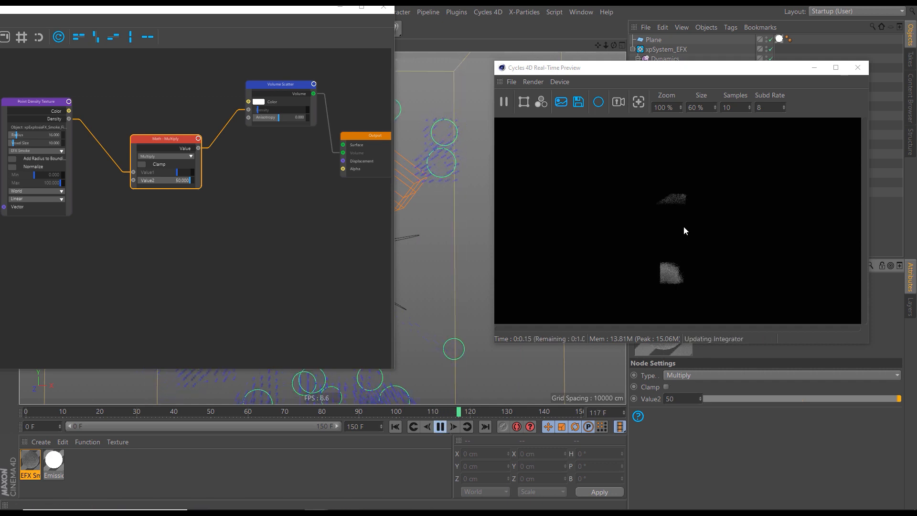
click(440, 427)
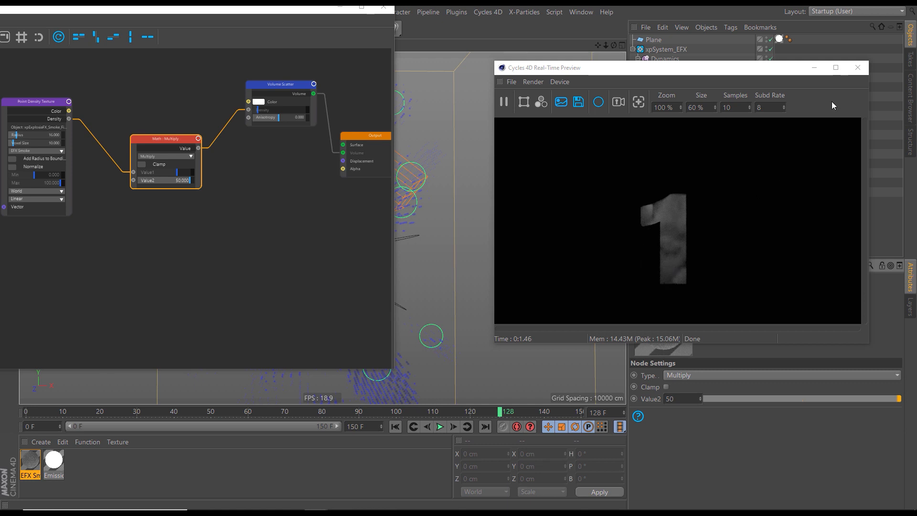
Close the Real-Time Preview and the material's node editor, and pull the viewport back from the number one
click(858, 67)
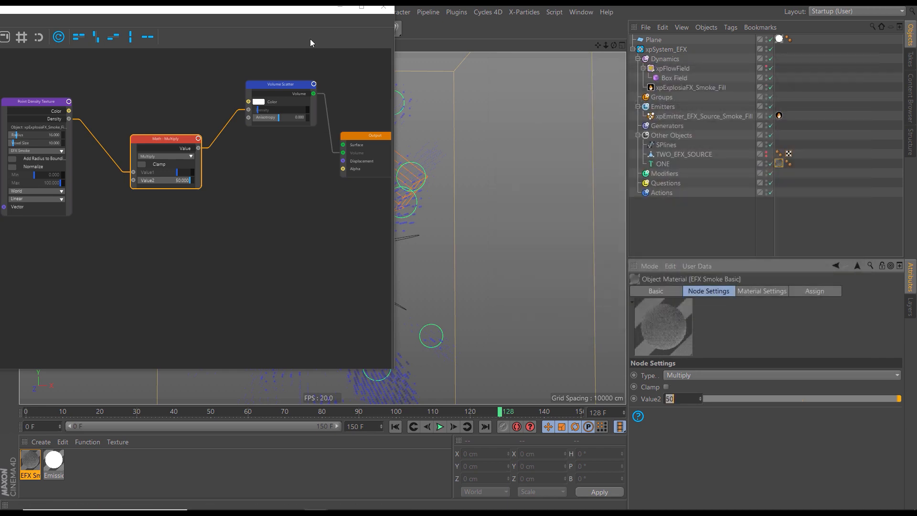
click(383, 6)
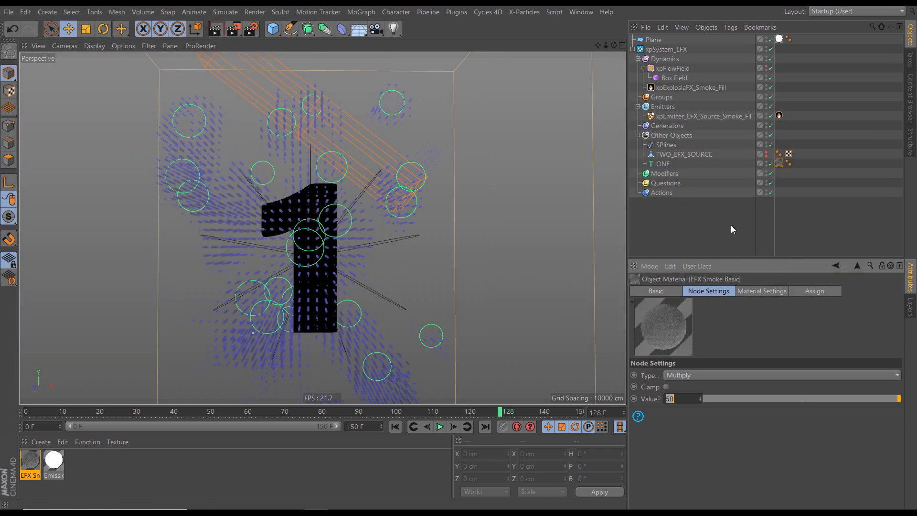
text(2)
drag(357, 279, 258, 267)
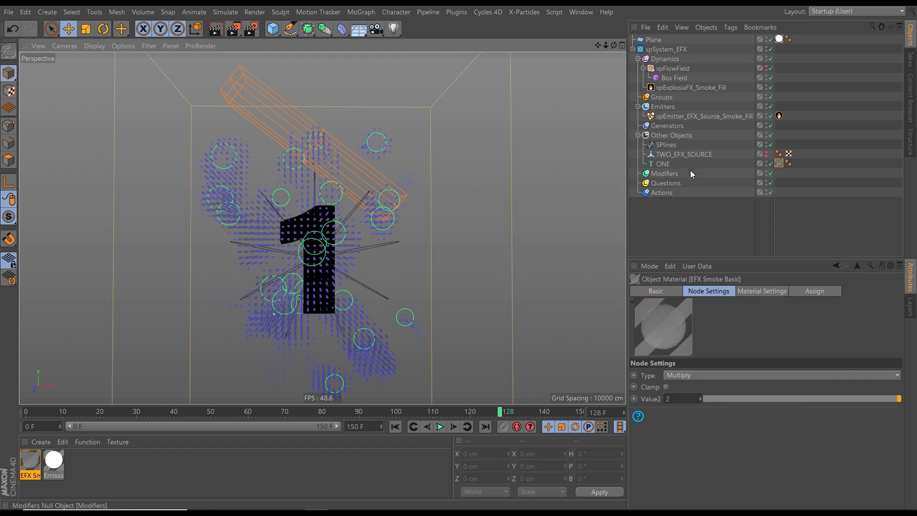
Start saving the project under a new name and browse to the Mograph_Countdown folder in the Mograph_Countdown library
click(8, 14)
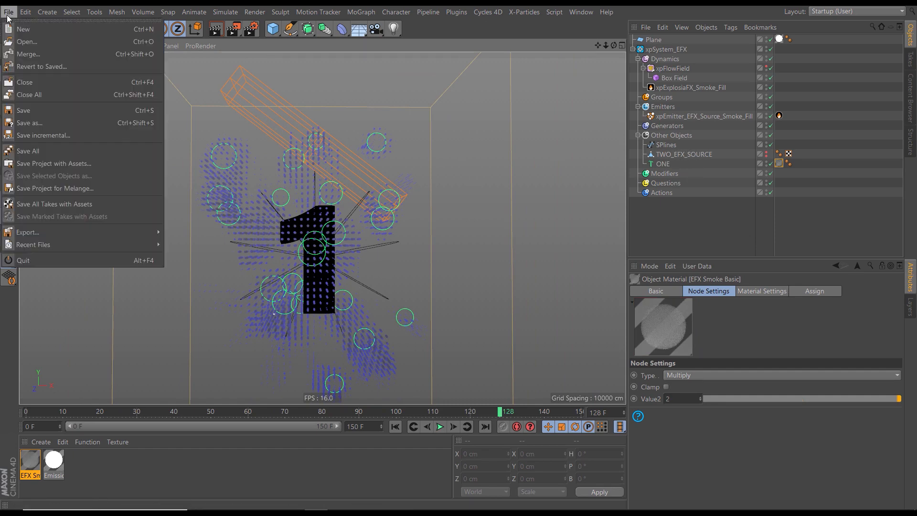
click(38, 124)
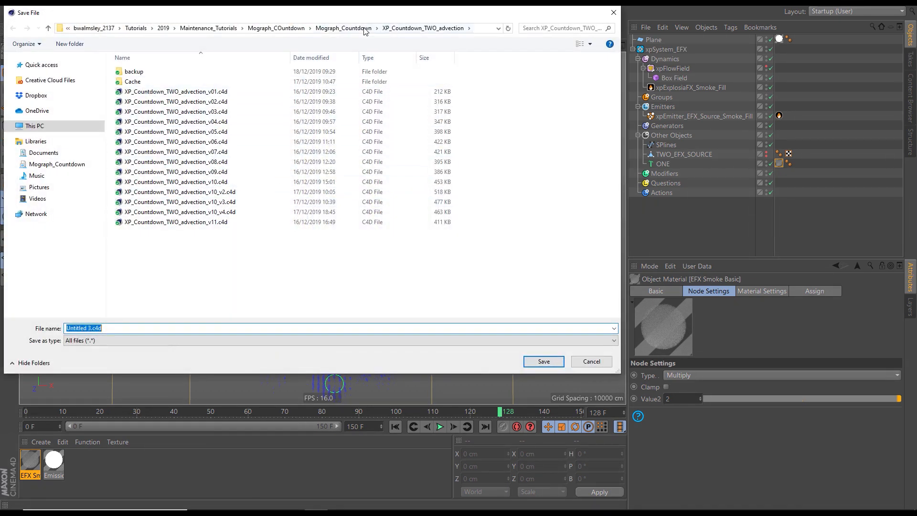
click(363, 29)
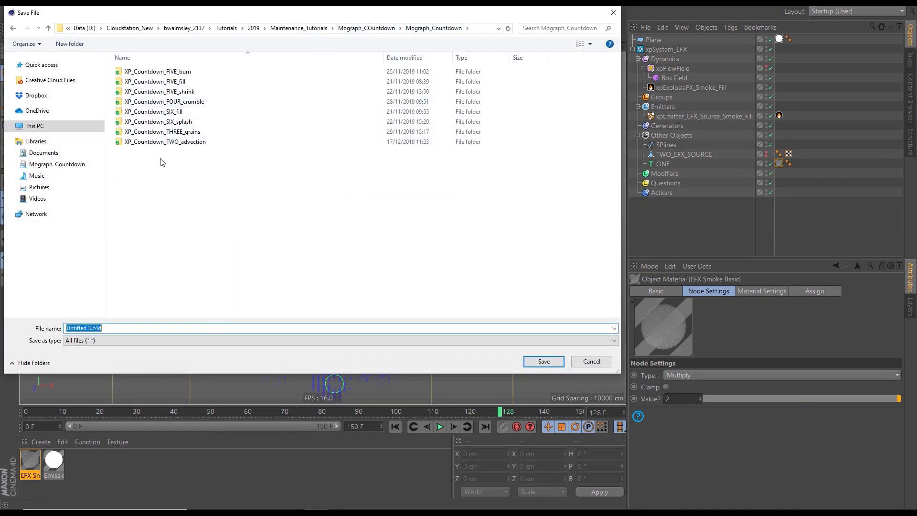
click(47, 165)
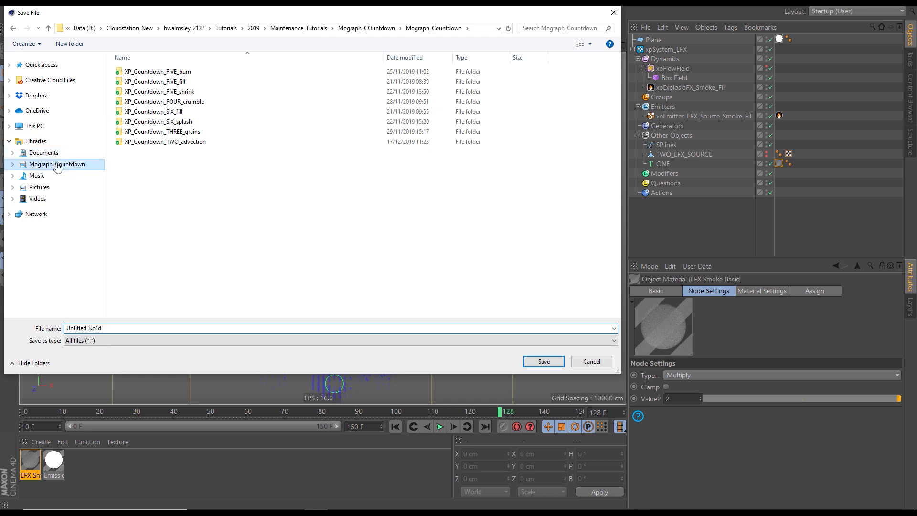
click(13, 164)
click(52, 176)
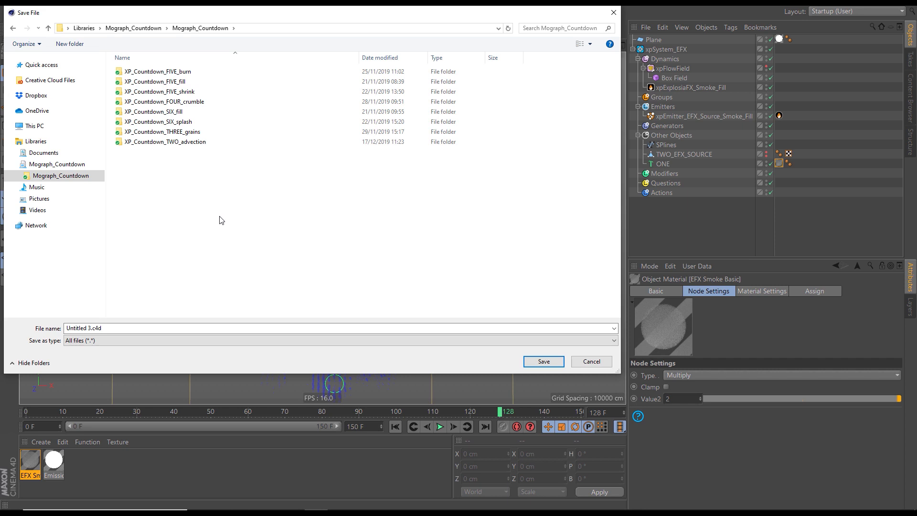
Create a project folder named XP_Countdown_ONE_smoke inside Mograph_Countdown and copy its name for reuse
click(70, 44)
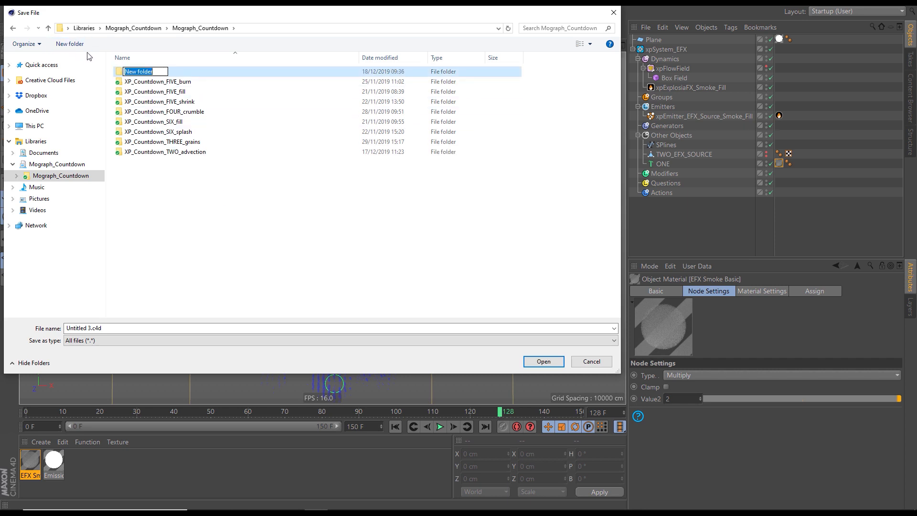
text(XP_Countdown_ONE)
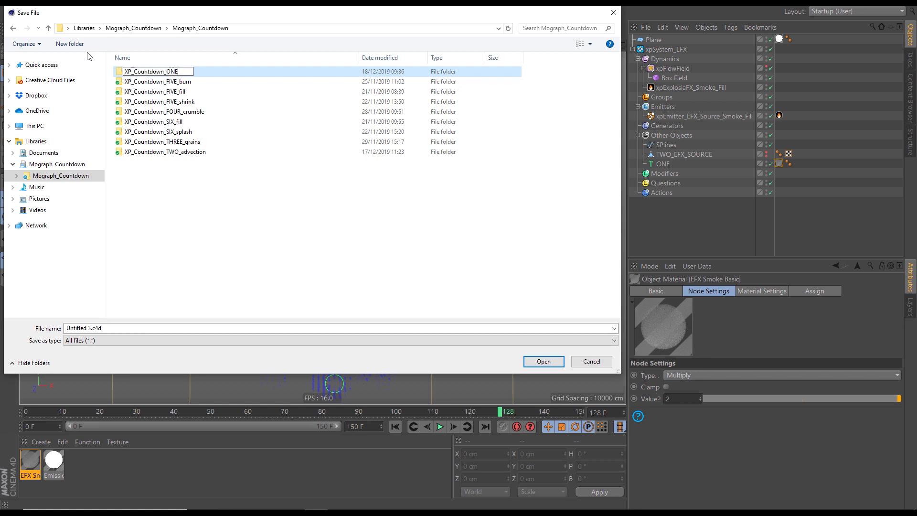
text(_smoke)
drag(210, 72, 145, 85)
key(ctrl+c)
click(166, 208)
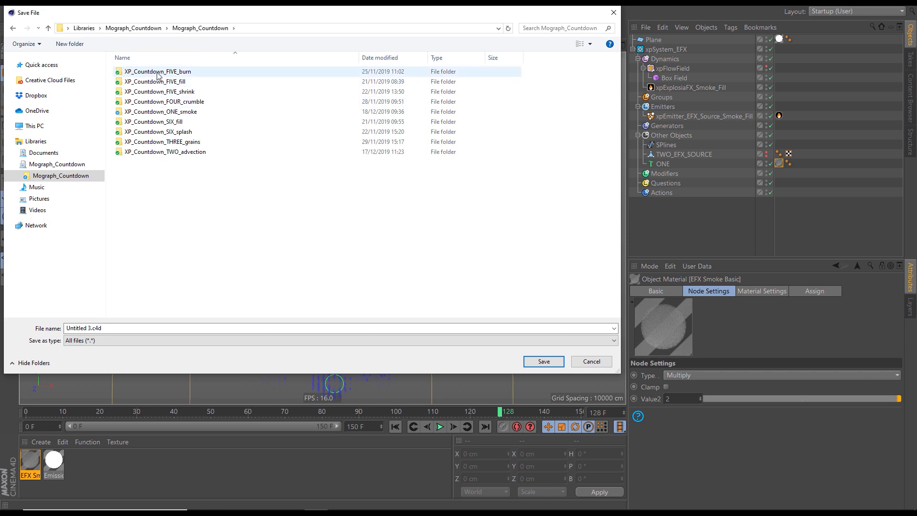
Create a Cache subfolder inside the XP_Countdown_ONE_smoke folder
double_click(128, 113)
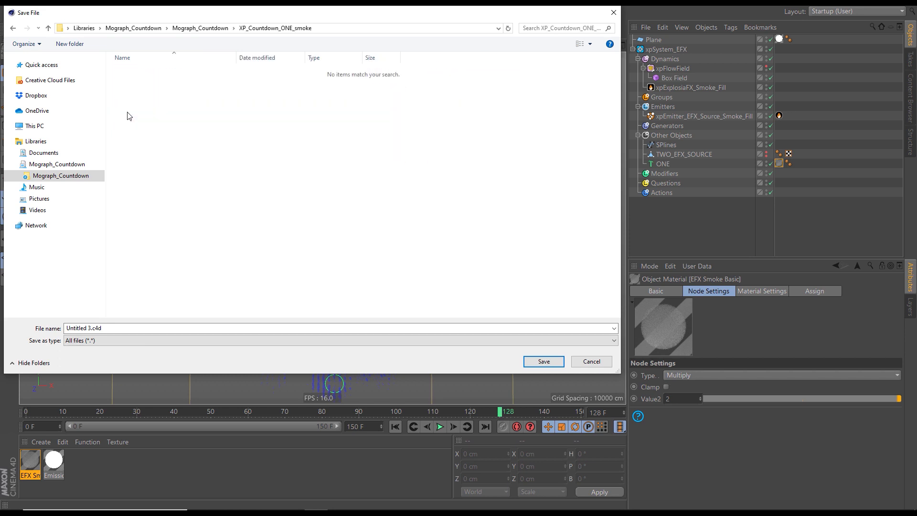
click(72, 43)
text(Cache)
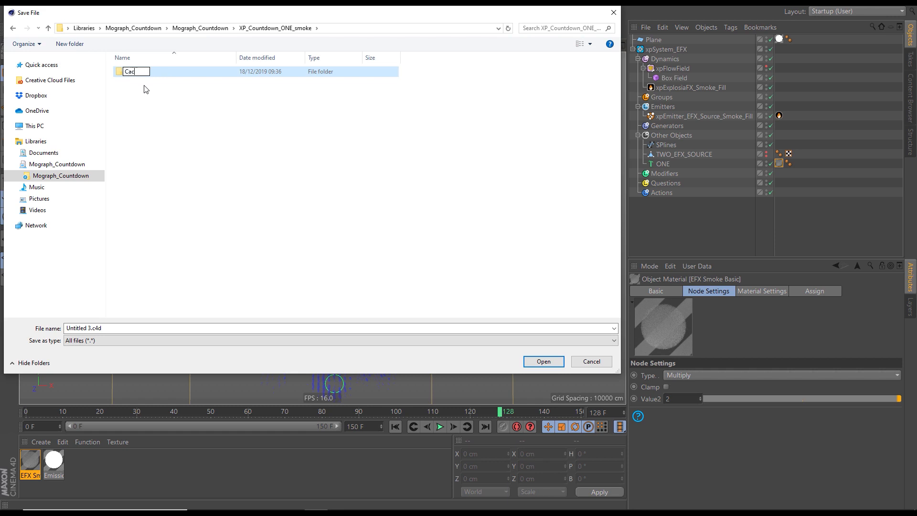
click(173, 212)
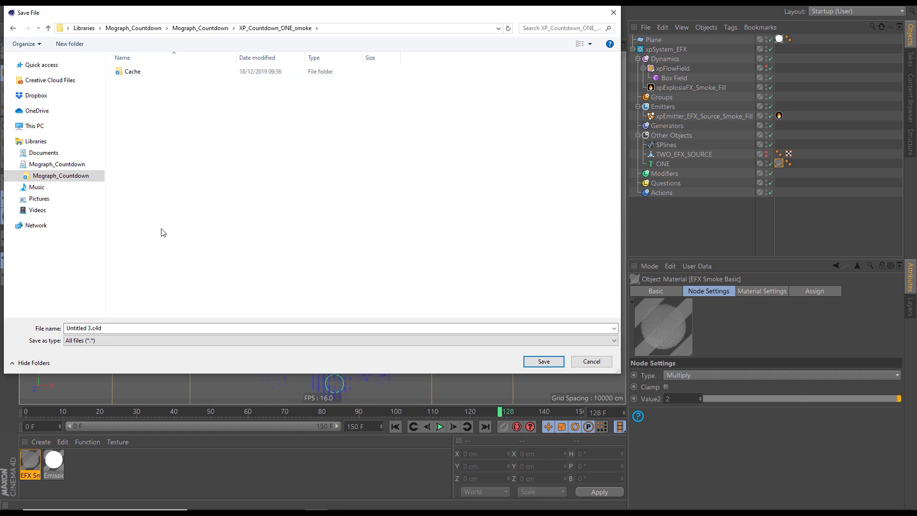
Save the project as XP_Countdown_ONE_smoke_v01 in the XP_Countdown_ONE_smoke folder
drag(114, 329, 65, 329)
key(ctrl+v)
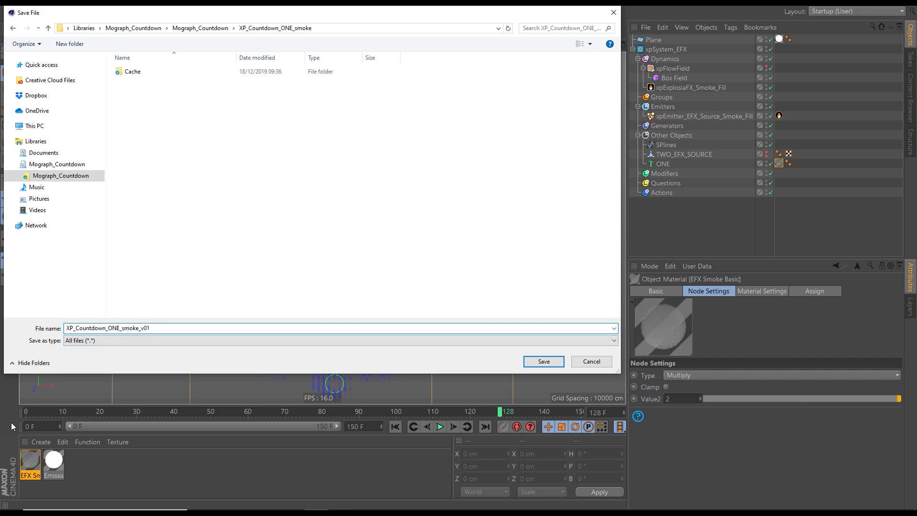
click(544, 361)
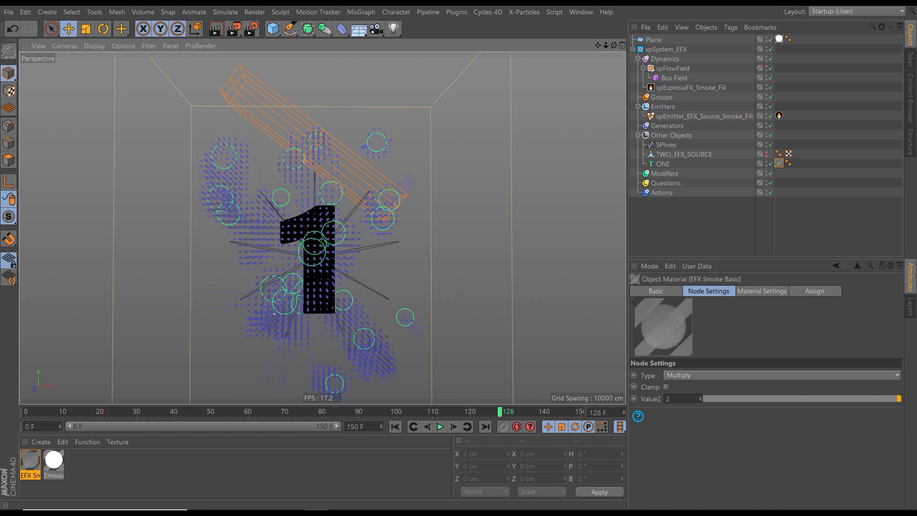
Extend the animation length to 300 frames and stretch the preview range to the full 300 frames
alt+drag(371, 293, 300, 277)
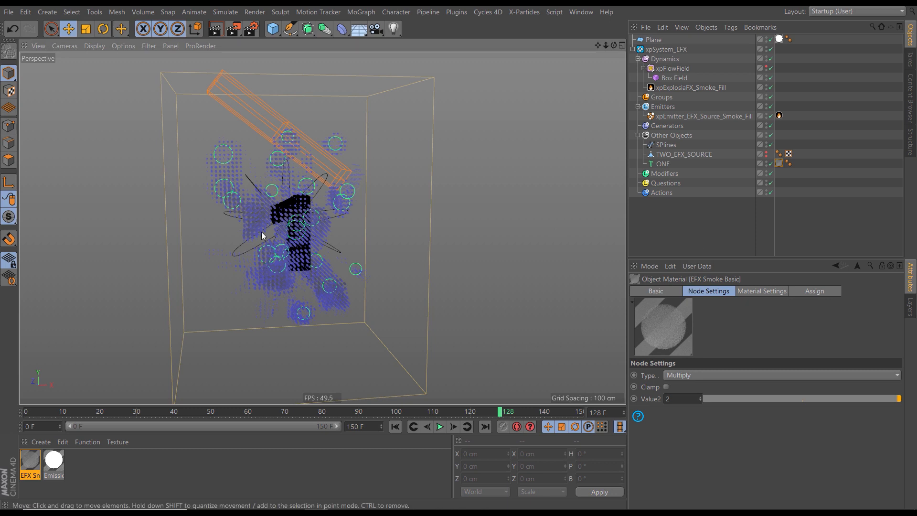
click(369, 427)
text(300)
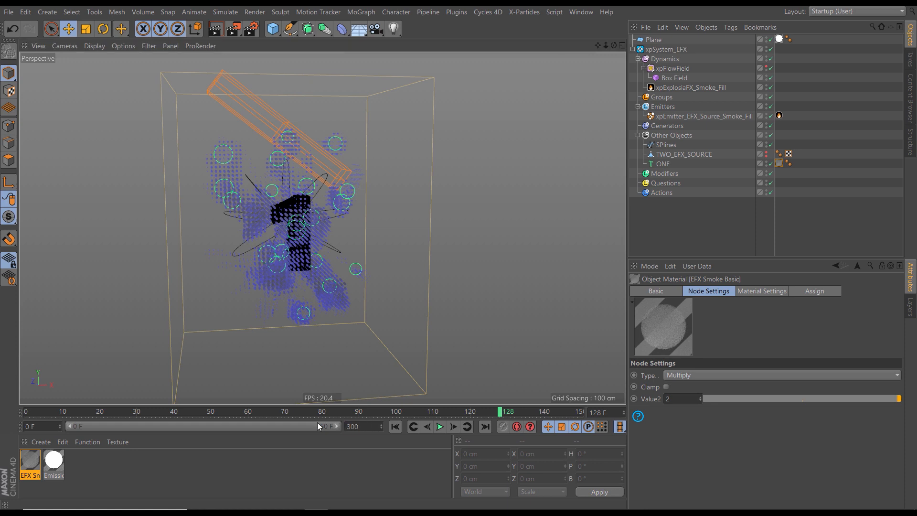
key(Return)
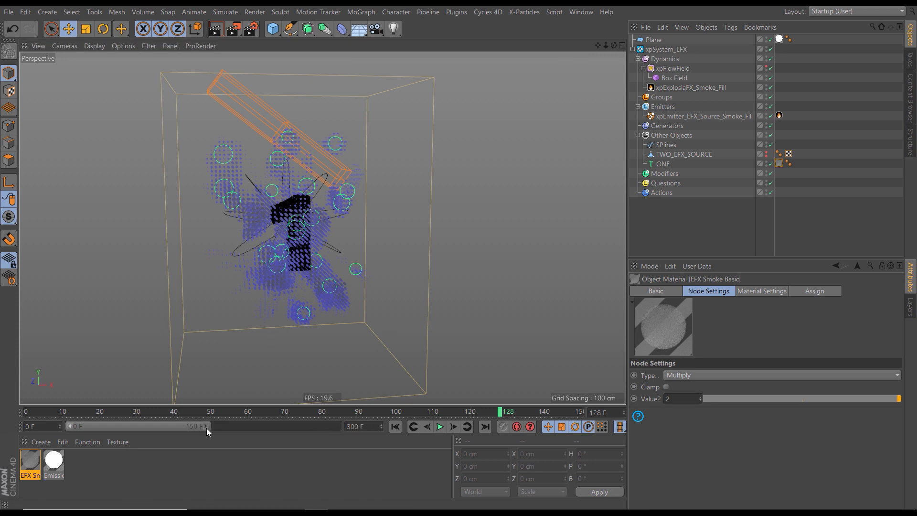
drag(206, 426, 338, 426)
Play the simulation to frame 166, then replay it from the start and pause at frame 121 to check the smoke's timing
click(439, 429)
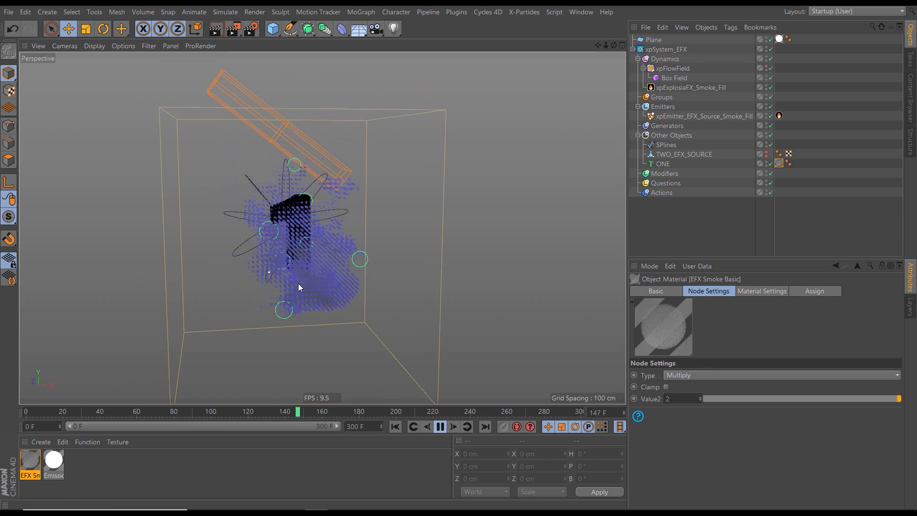
click(439, 427)
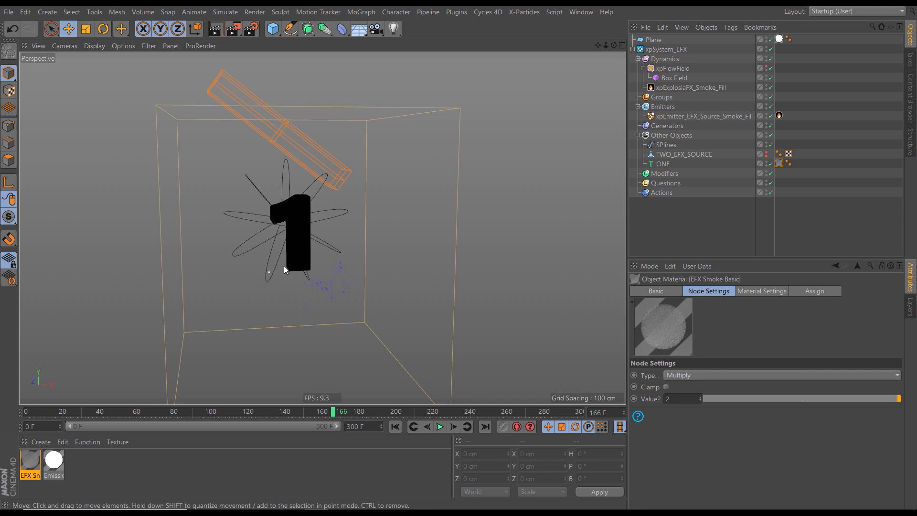
click(395, 427)
click(439, 427)
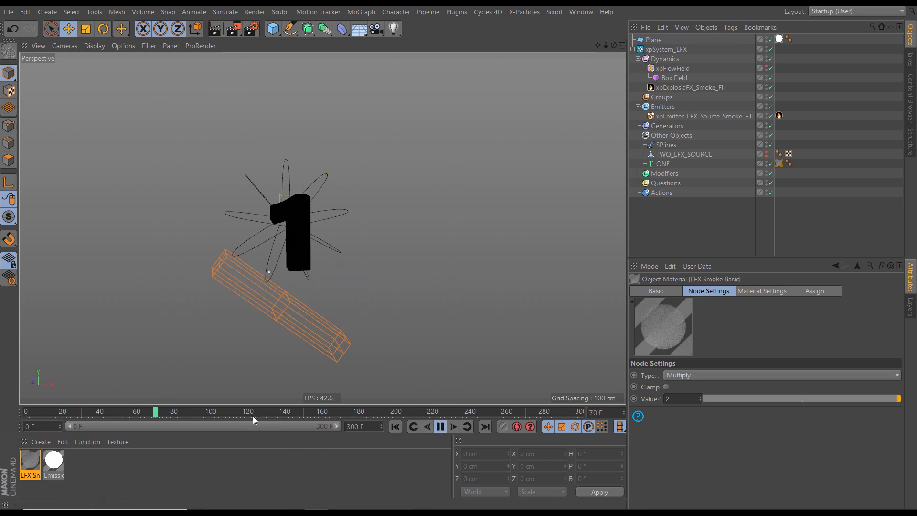
click(440, 426)
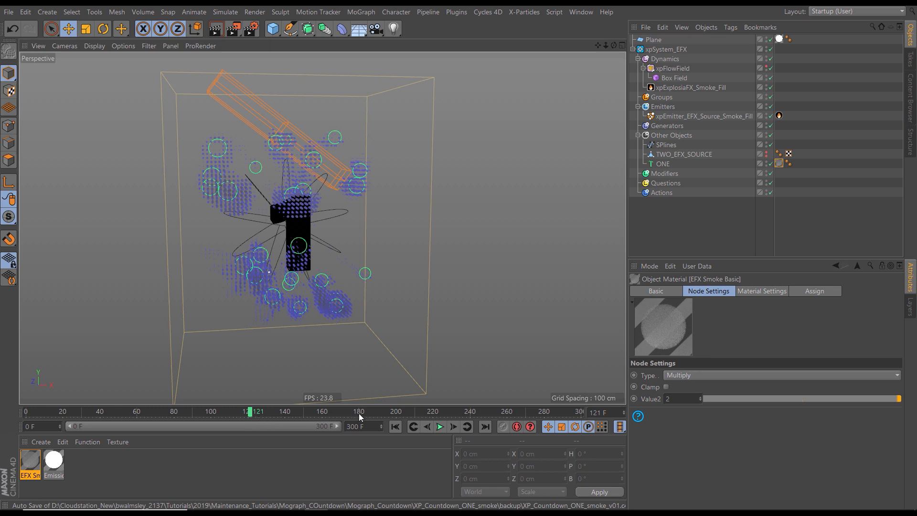
Advance the simulation to frame 141 and examine the smoke around the number one from the side and front
click(438, 427)
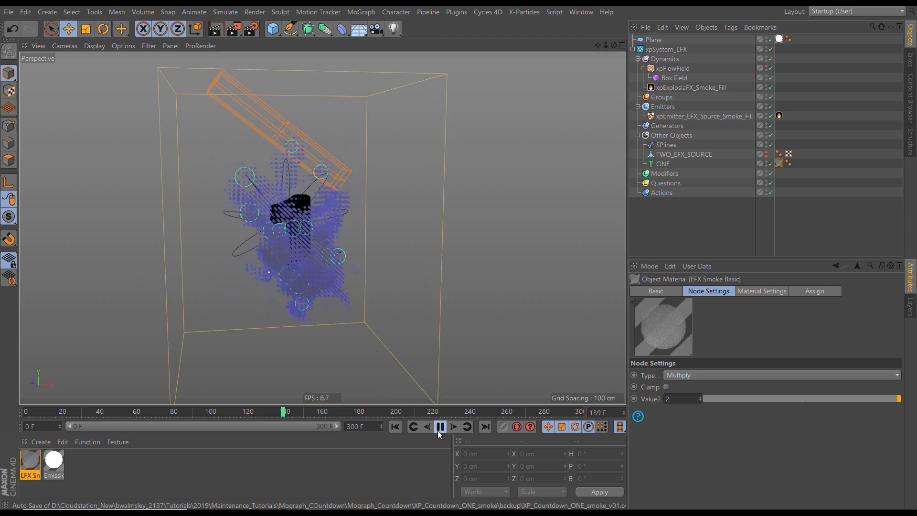
click(439, 428)
alt+drag(299, 232, 300, 271)
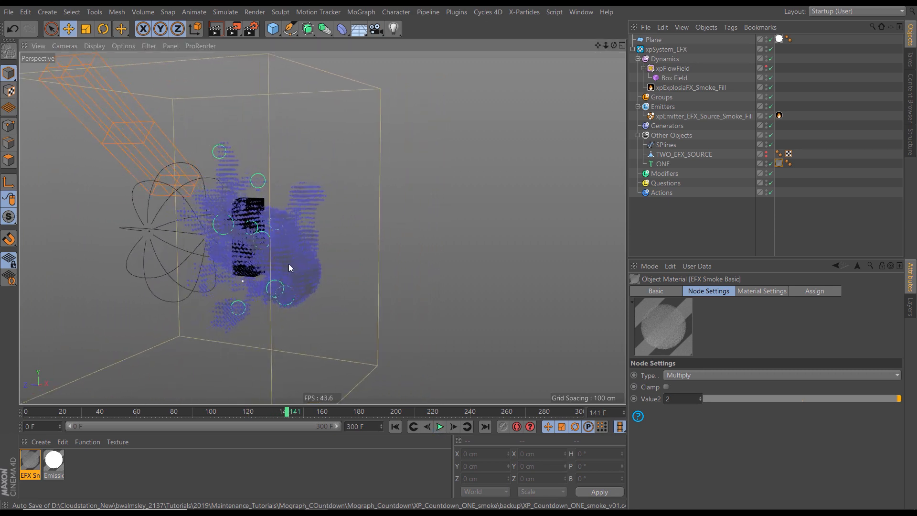
mouse_move(295, 228)
alt+mouse_down()
mouse_move(332, 266)
mouse_move(327, 237)
mouse_move(286, 215)
alt+mouse_up()
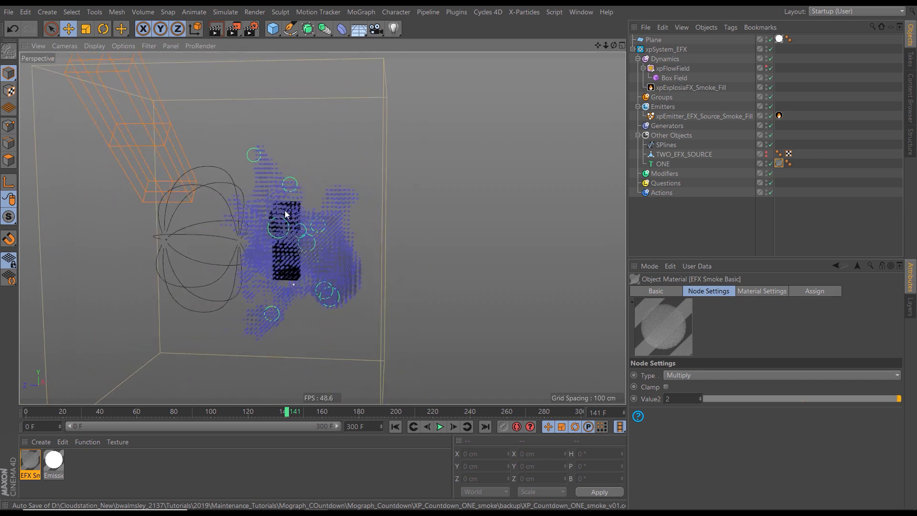
alt+drag(290, 246, 354, 300)
alt+drag(315, 273, 309, 279)
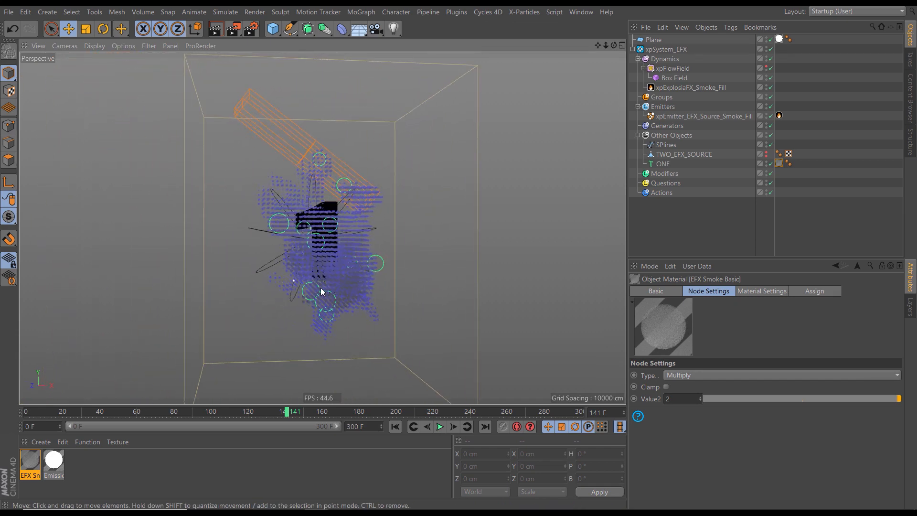
Return to frame 0, duplicate the xpEmitter_EFX_Source_Smoke_Fill emitter and shift the copy's keyframes forward by about 10 frames
click(395, 427)
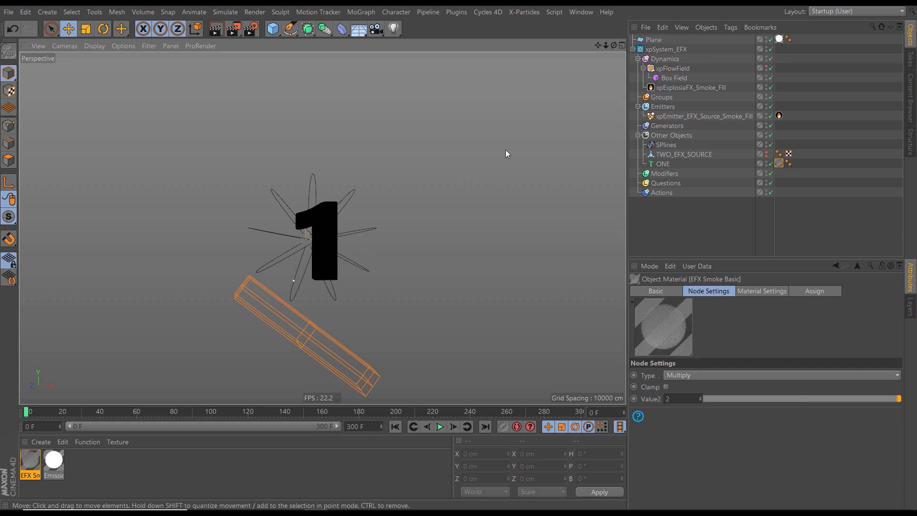
click(711, 118)
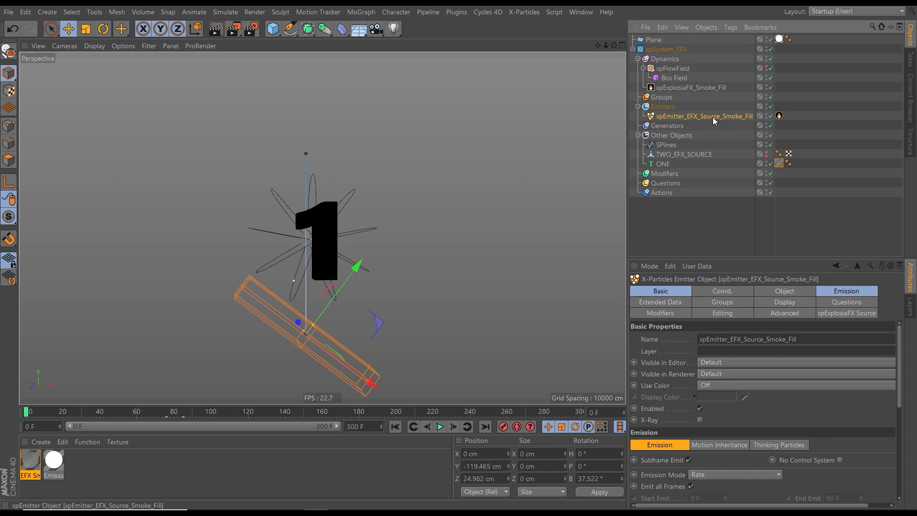
ctrl+drag(713, 124, 712, 129)
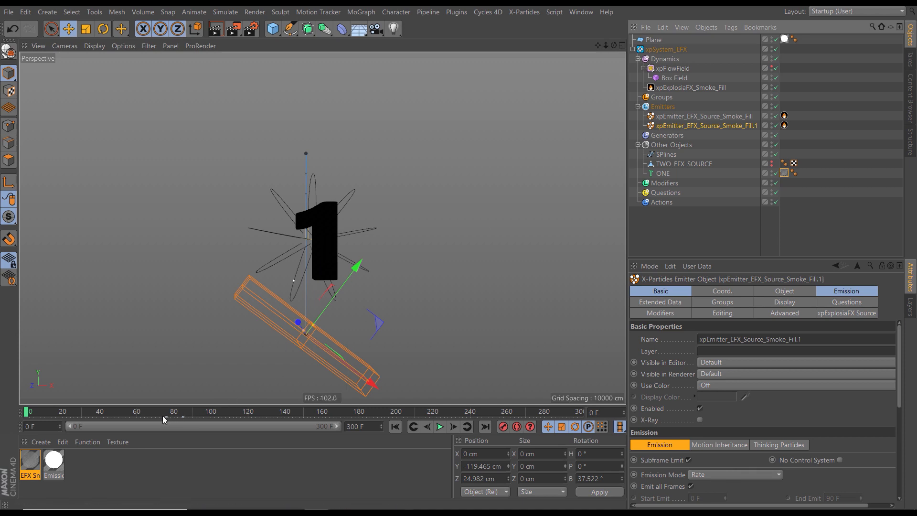
drag(193, 419, 210, 417)
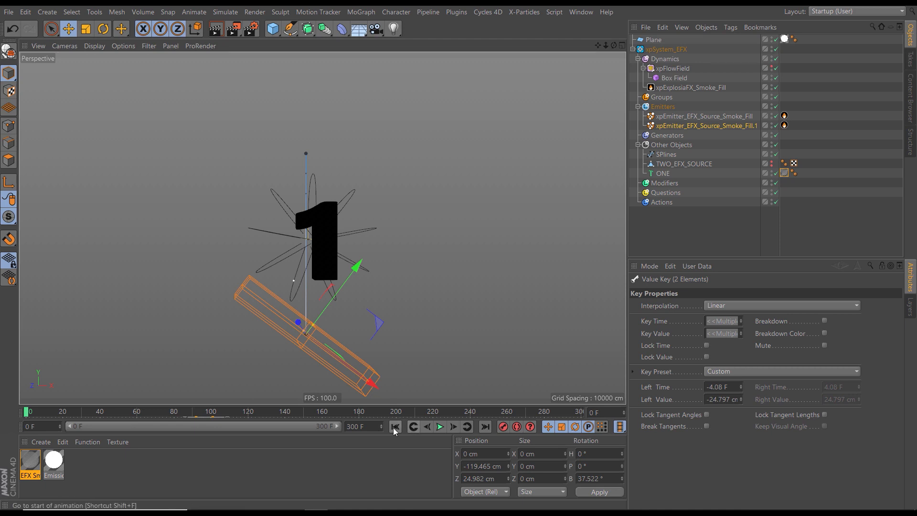
Play the simulation with both emitters, pausing at frames 113 and 163 to examine the smoke flow from the side
click(440, 426)
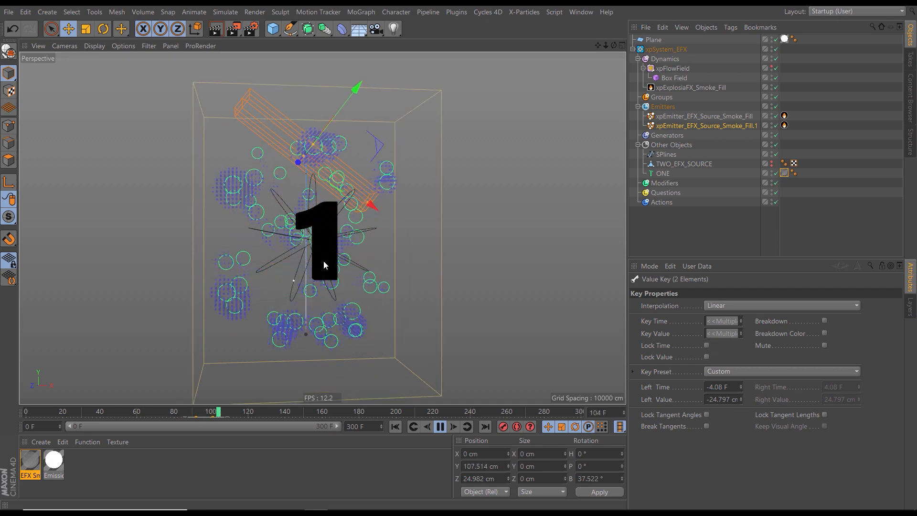
click(440, 427)
alt+drag(337, 228, 223, 201)
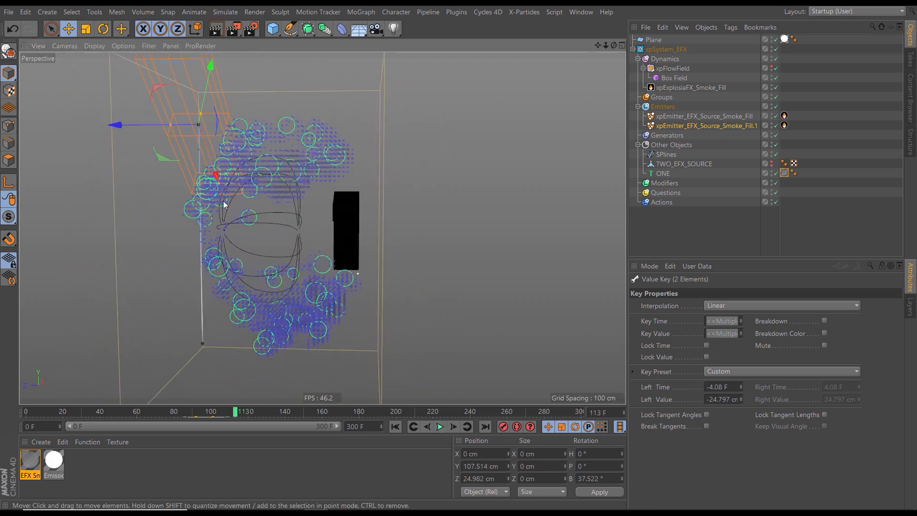
click(441, 426)
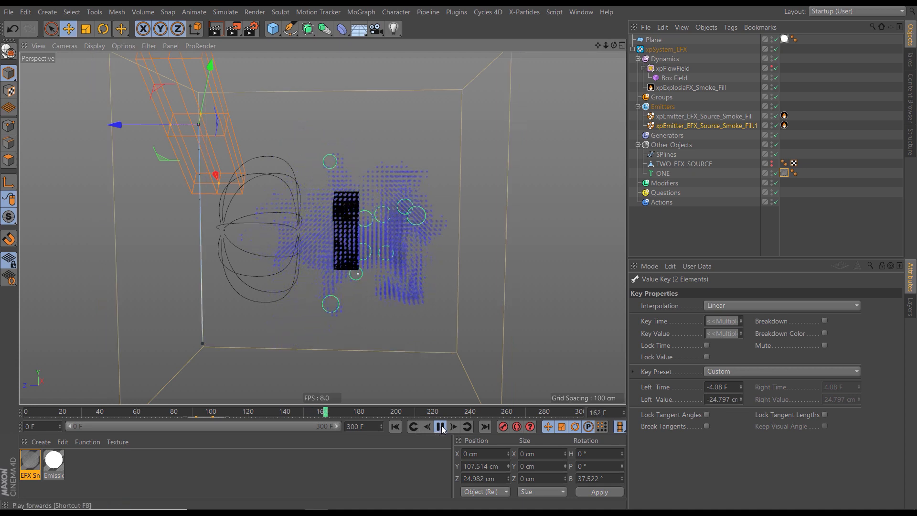
click(440, 428)
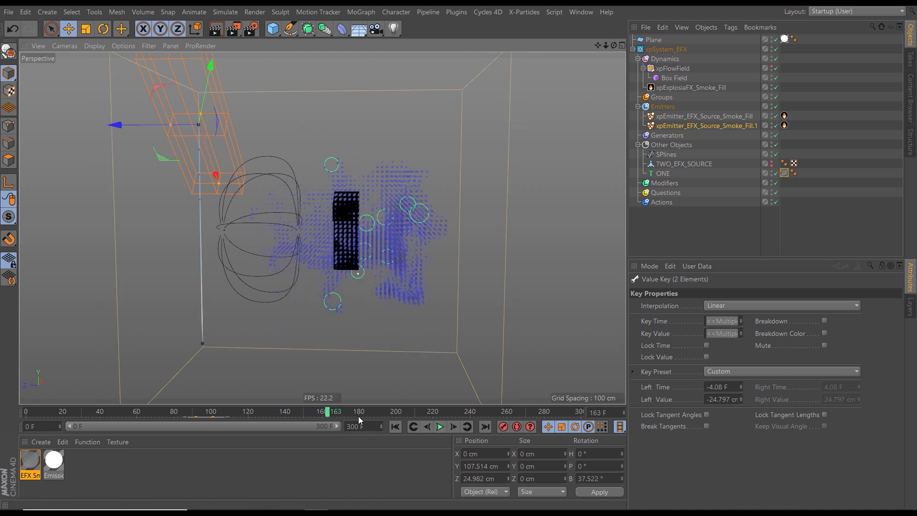
Duplicate the xpEmitter_EFX_Source_Smoke_Fill.1 emitter and shift the new copy's keyframes forward by about 10 frames
click(695, 127)
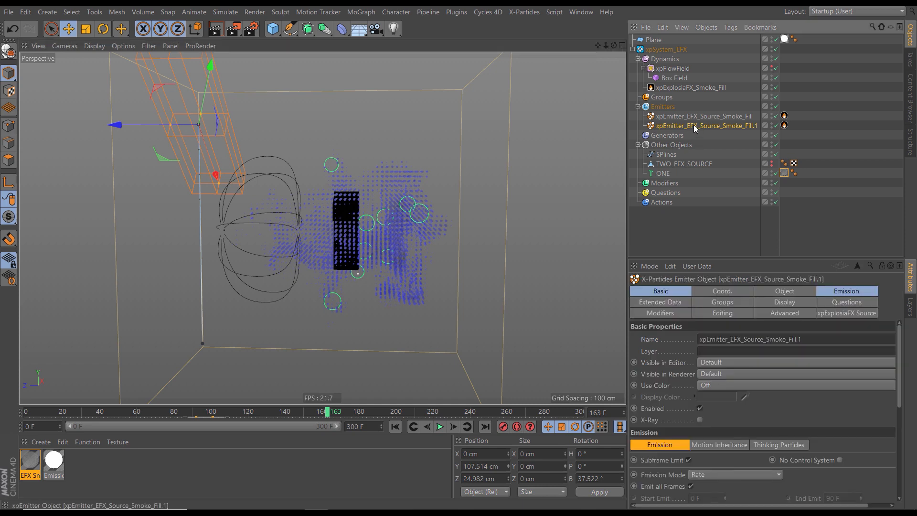
ctrl+drag(693, 126, 694, 134)
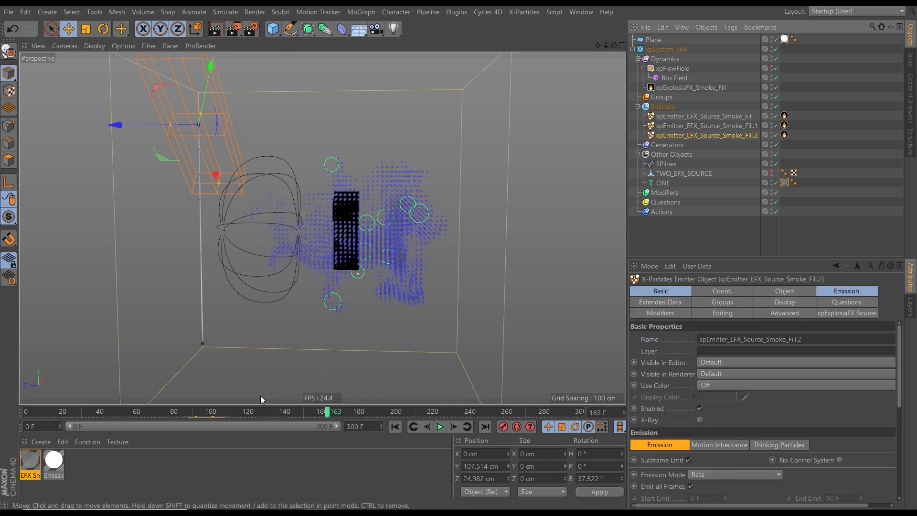
click(205, 417)
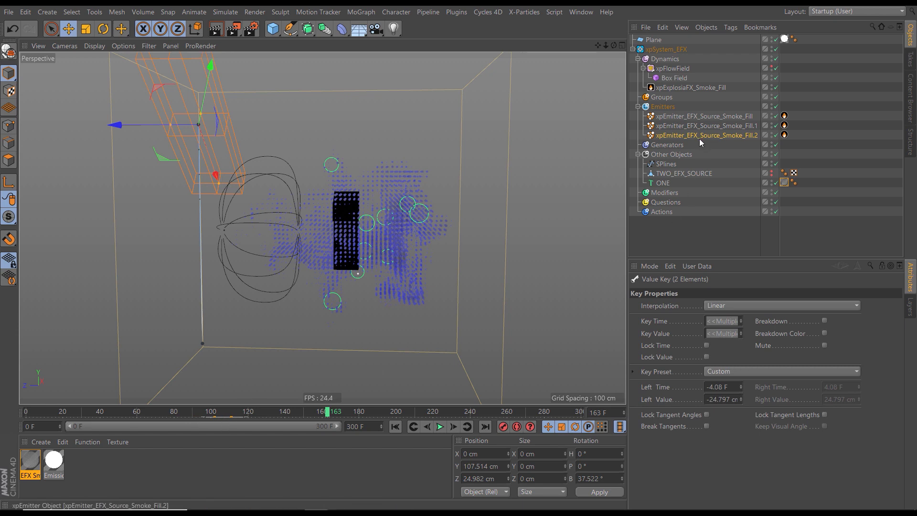
Duplicate the xpEmitter_EFX_Source_Smoke_Fill.2 emitter and shift the new copy's keyframes forward by about 10 frames
ctrl+drag(703, 140, 702, 144)
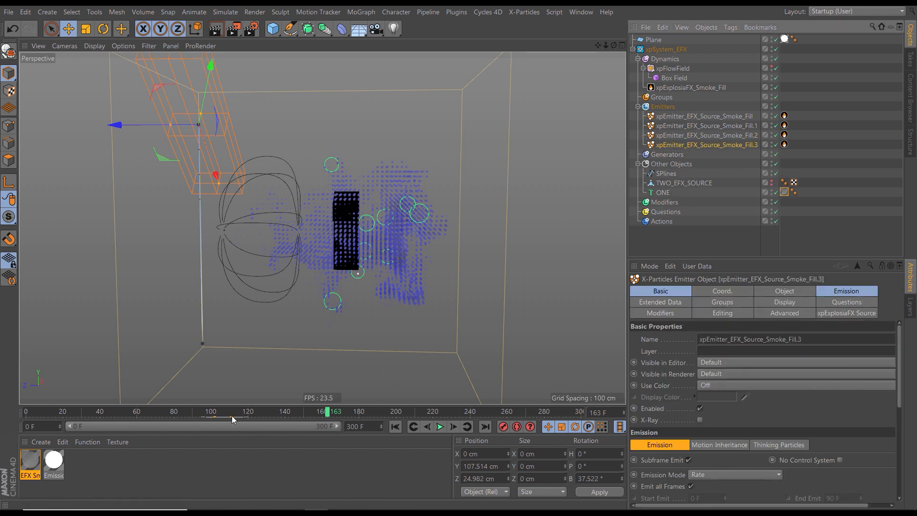
drag(225, 417, 237, 417)
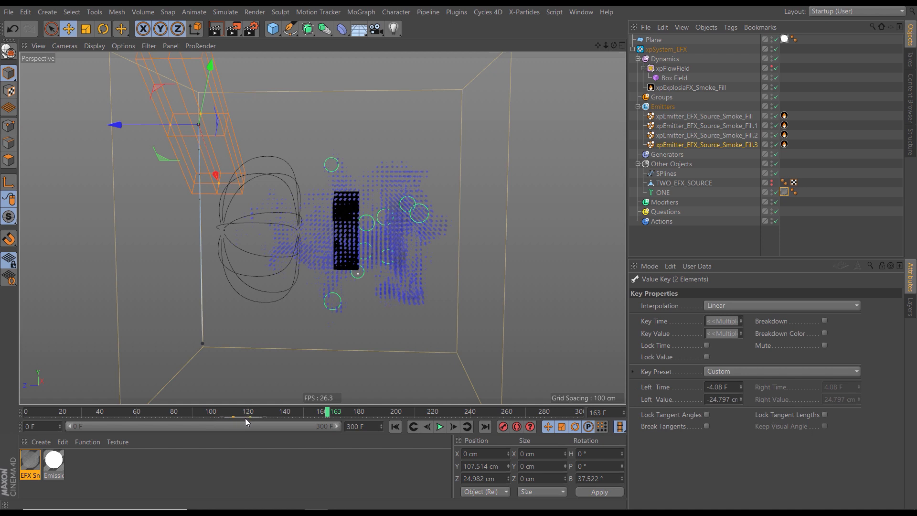
Play the simulation with all four emitters from frame 0 to frame 189 and examine the smoke from the side and front
click(397, 427)
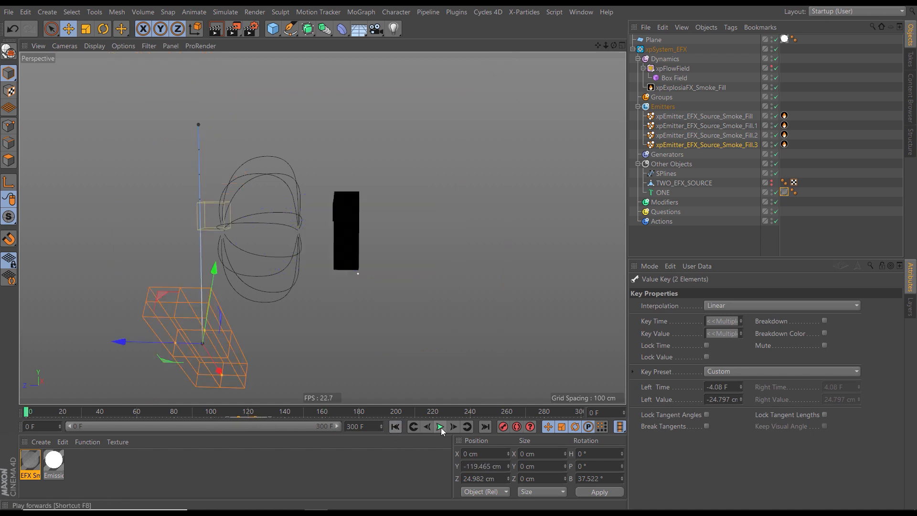
click(440, 427)
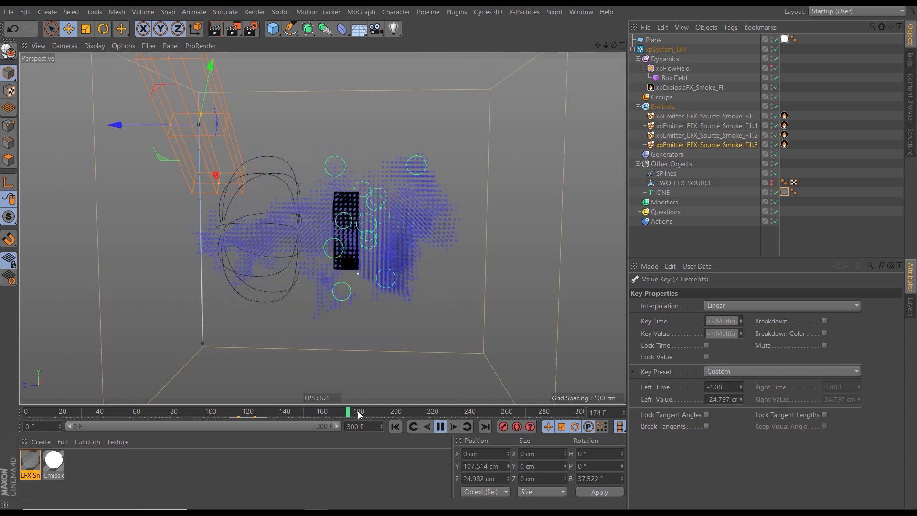
click(439, 428)
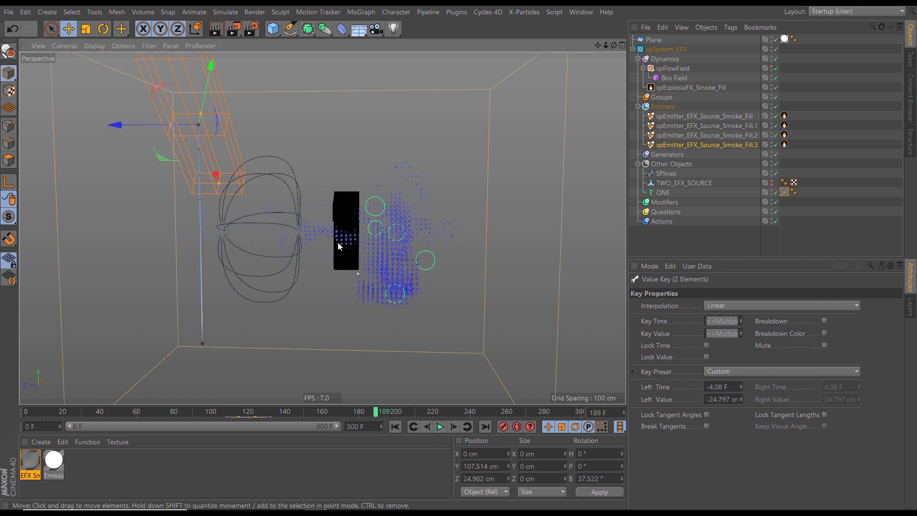
alt+drag(337, 241, 357, 243)
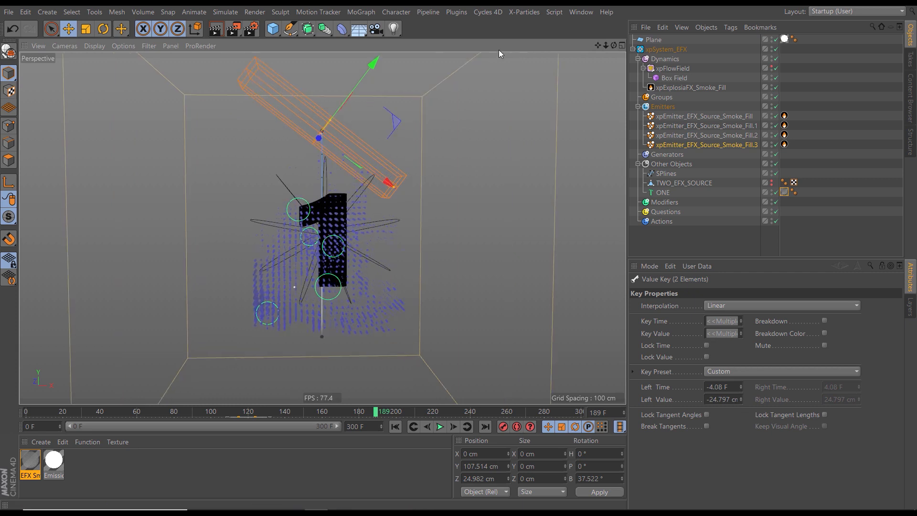
Examine the render in the Cycles 4D Real-Time Preview while playing the simulation to frame 212, and close the preview
click(491, 11)
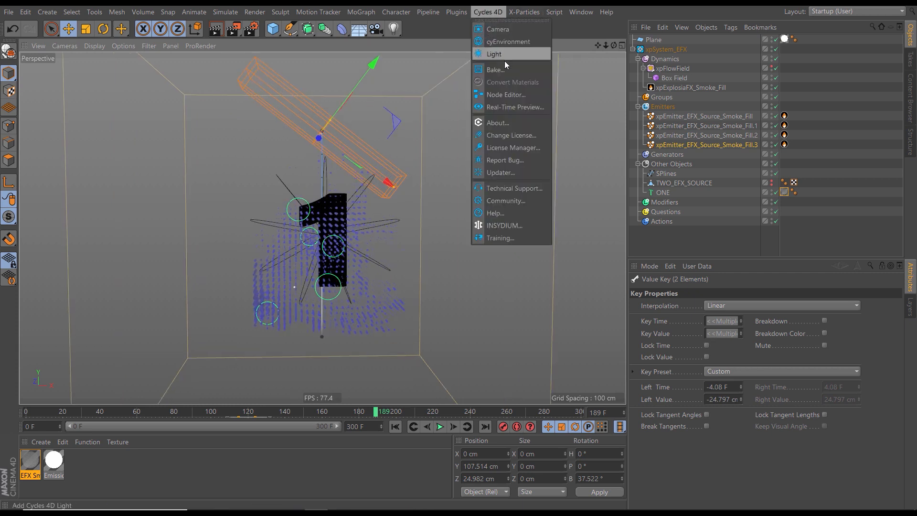
click(510, 105)
drag(634, 100, 571, 50)
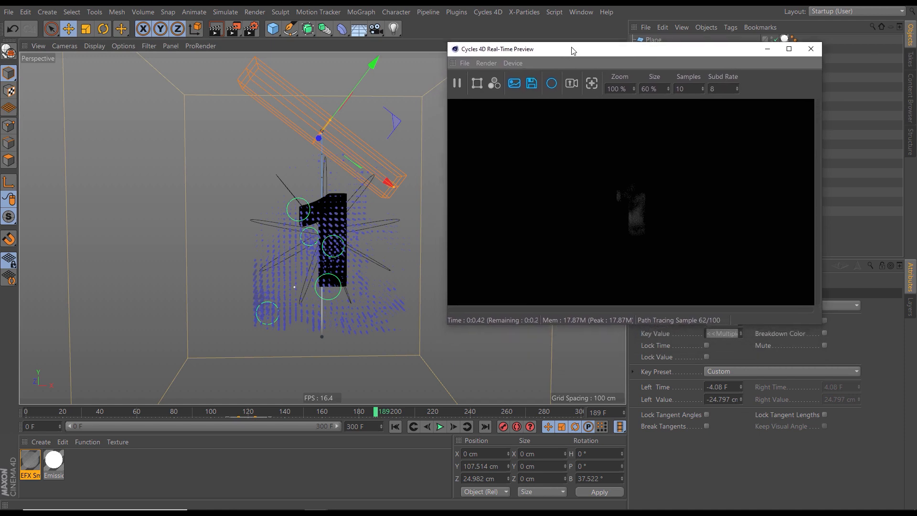
click(440, 426)
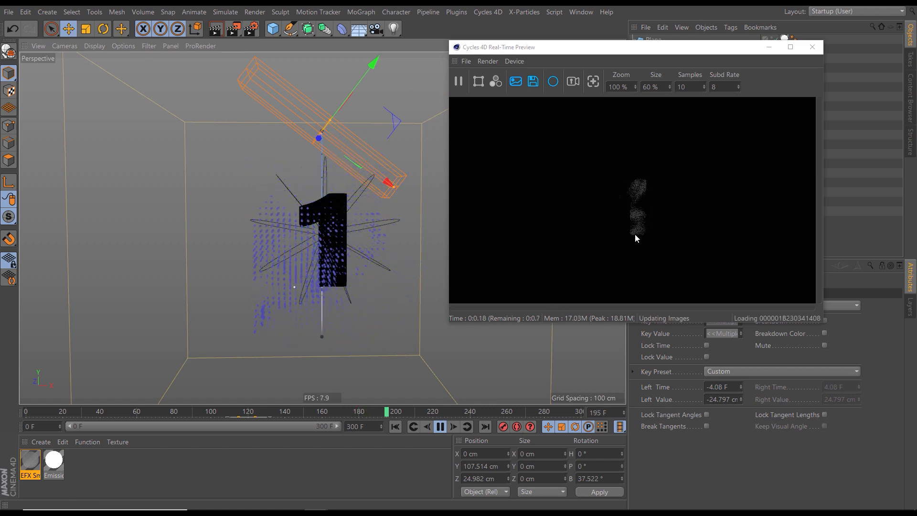
click(440, 428)
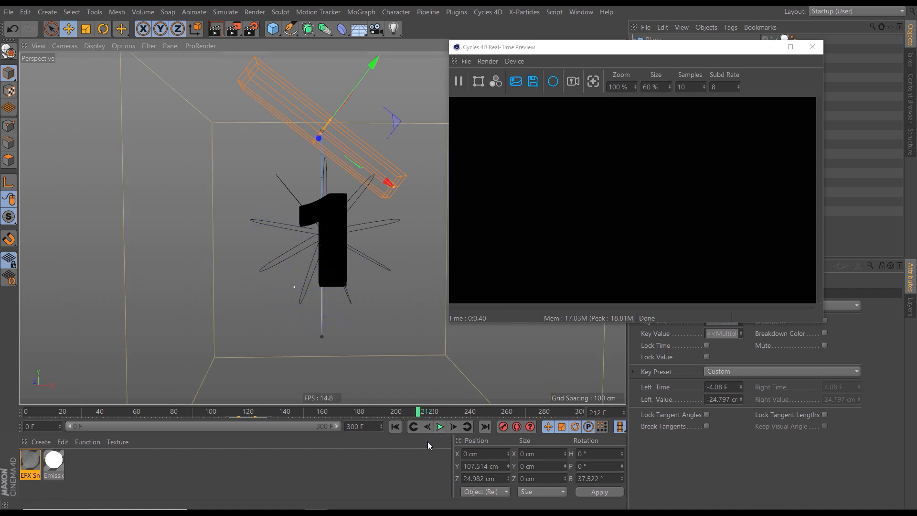
click(811, 48)
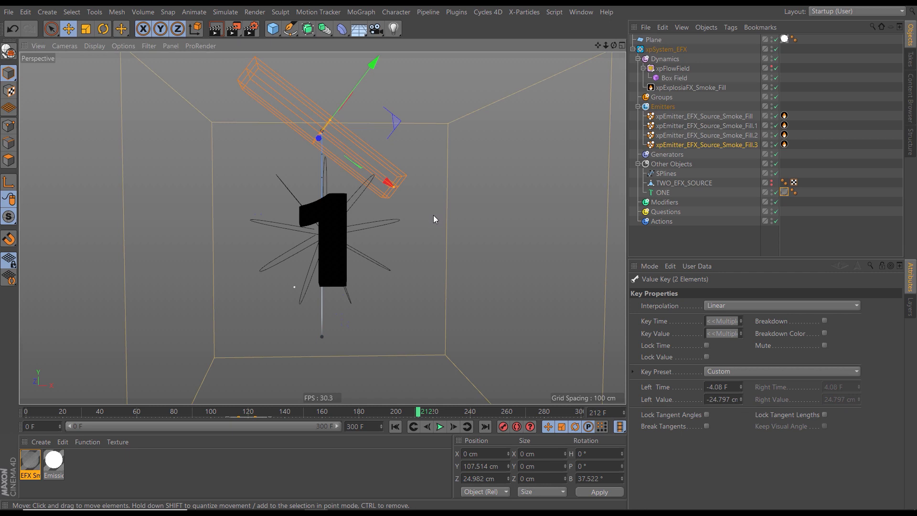
Set the Voxel Size in the xpExplosiaFX_Smoke_Fill solver to 2 cm
click(683, 89)
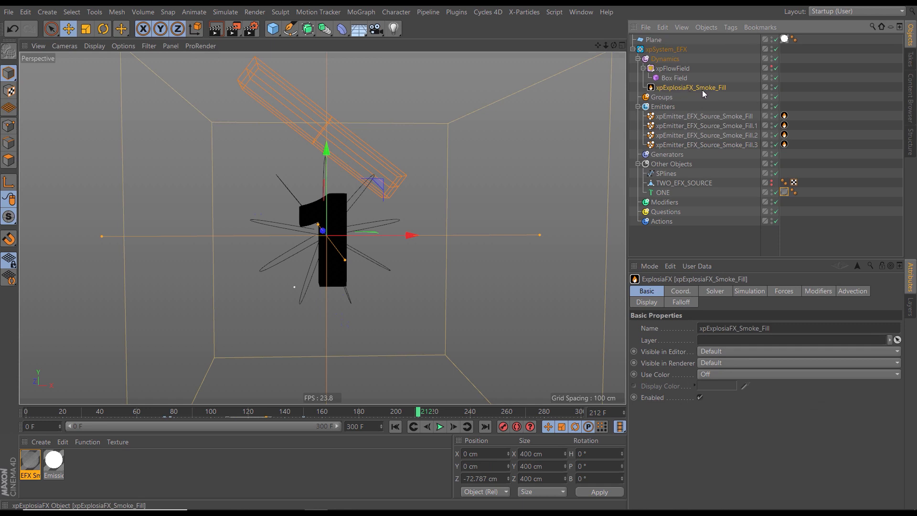
click(717, 292)
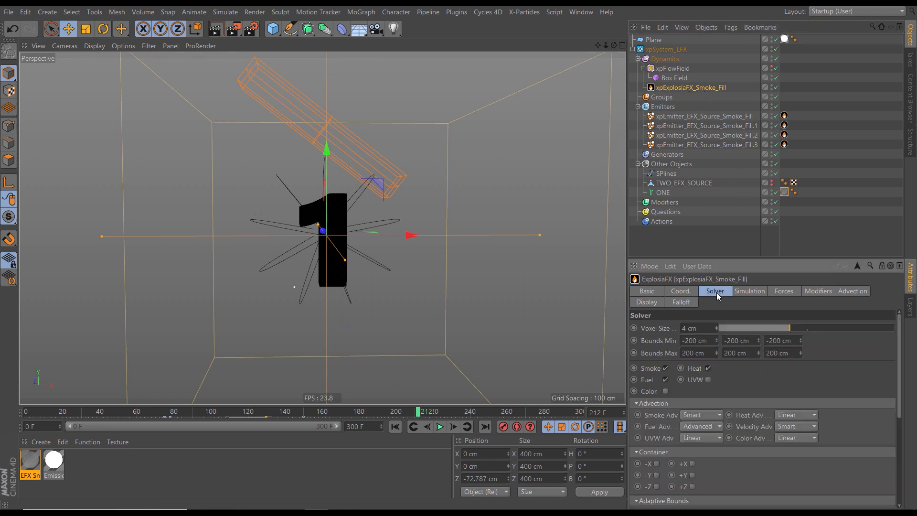
click(690, 328)
text(2)
key(Return)
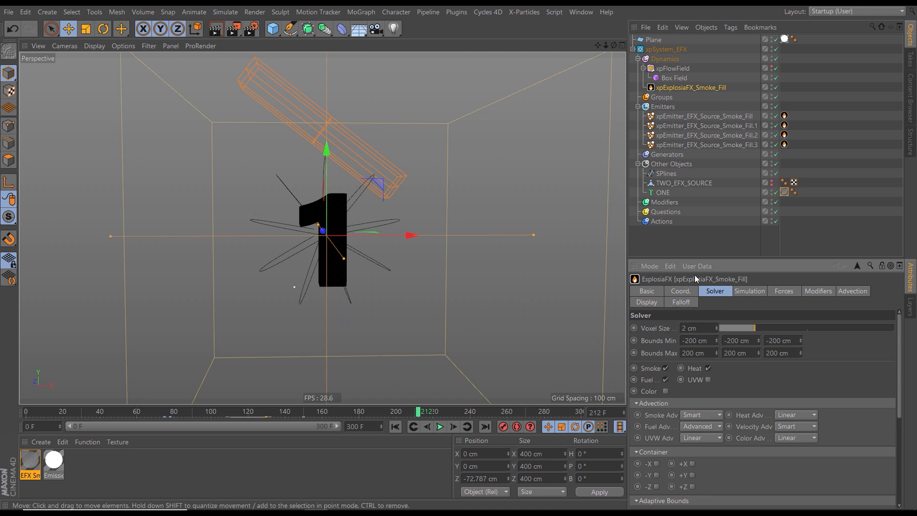
Set the particle Radius of all four xpEmitter_EFX_Source_Smoke_Fill emitters to 5 cm
click(705, 117)
shift+click(706, 144)
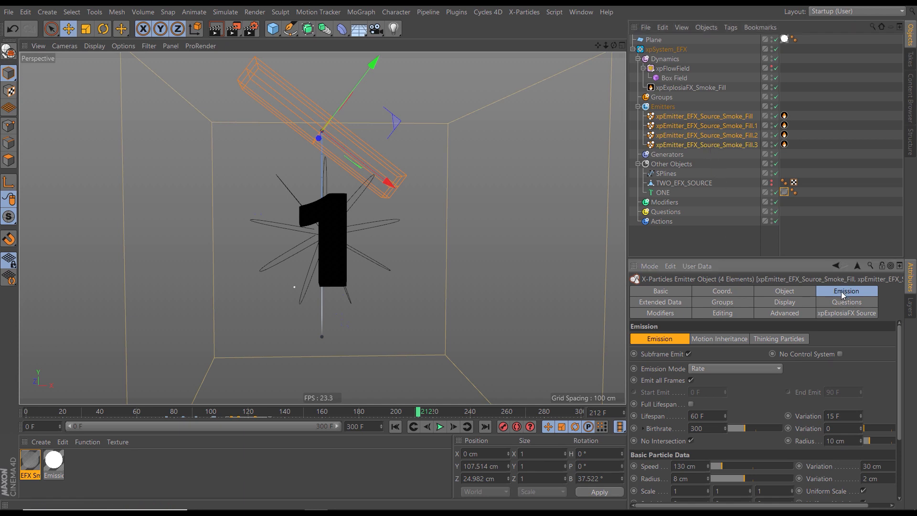
click(689, 479)
text(5)
key(Return)
Replay the simulation from frame 0 to frame 114 and examine the finer smoke around the number
click(396, 426)
click(440, 427)
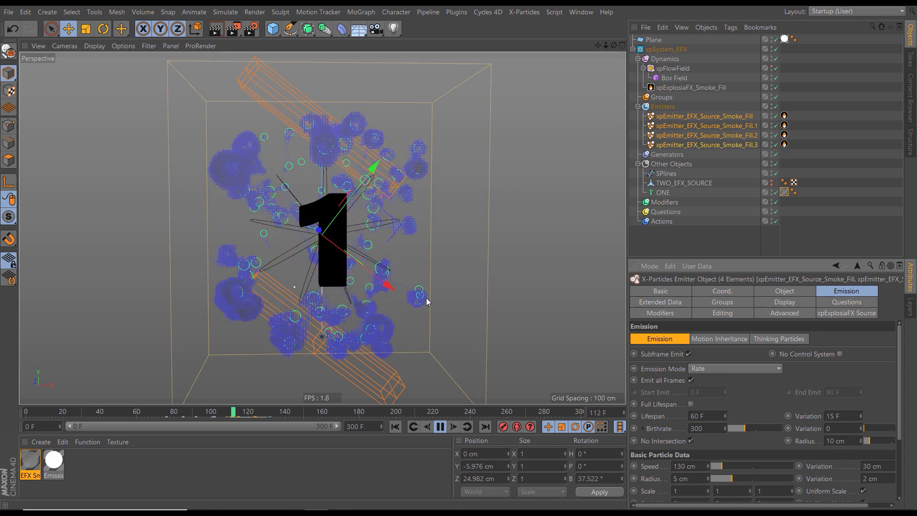
click(440, 426)
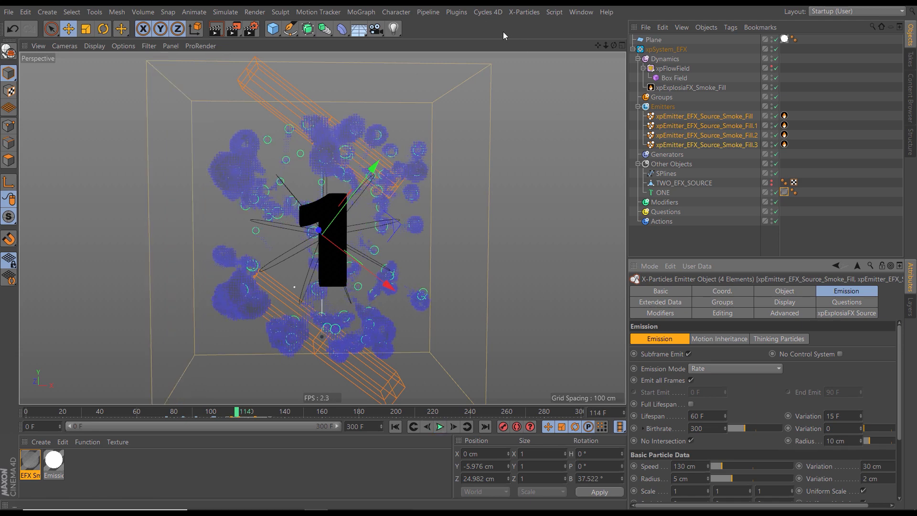
Open the Cycles 4D Real-Time Preview, advance the simulation to frame 131 and examine the rendered smoke fill
click(487, 12)
click(496, 106)
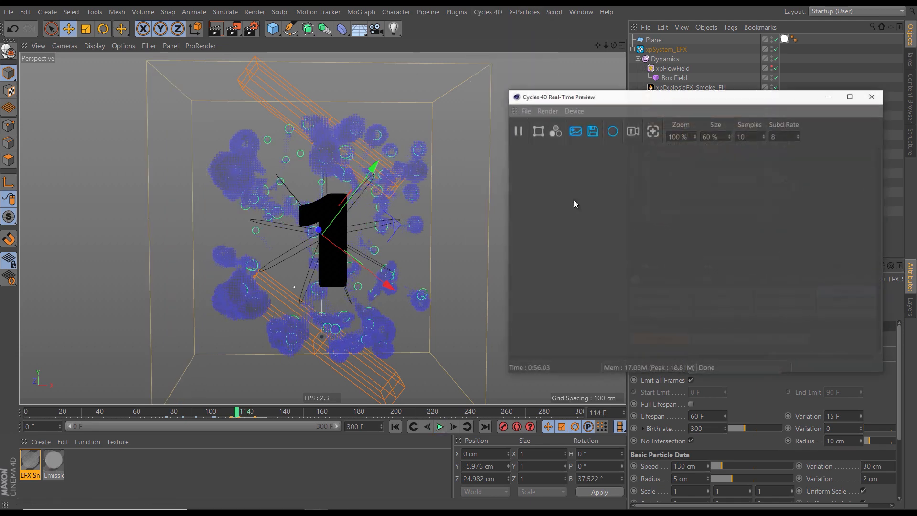
click(440, 427)
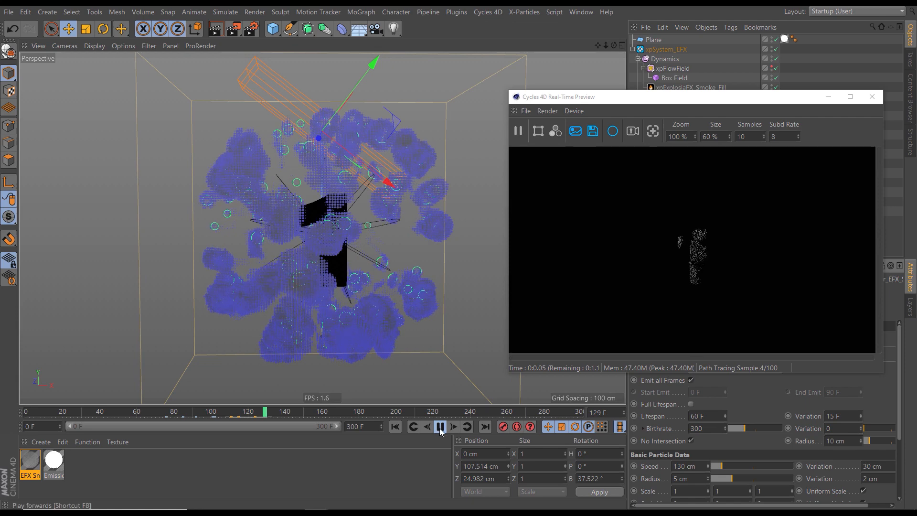
click(440, 429)
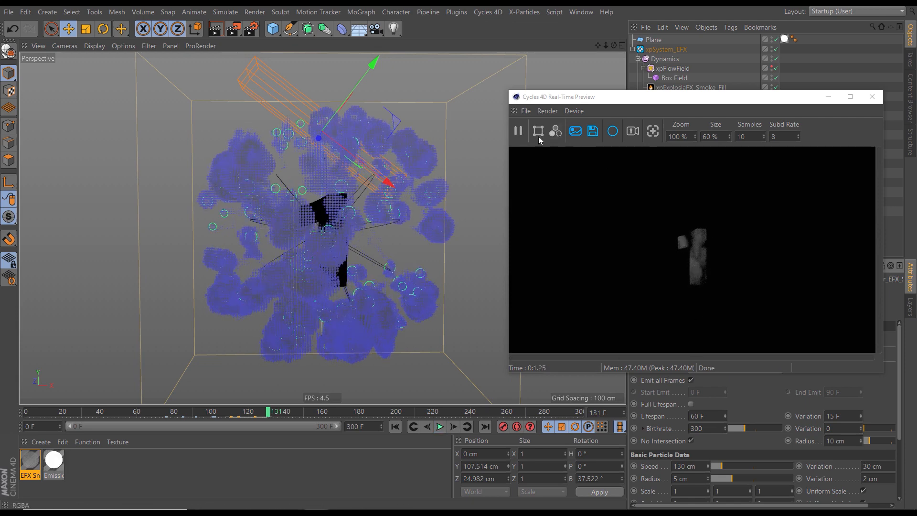
Pause the real-time preview while simulating, and render frames 140 and 149 to examine the smoke filling the number
click(518, 132)
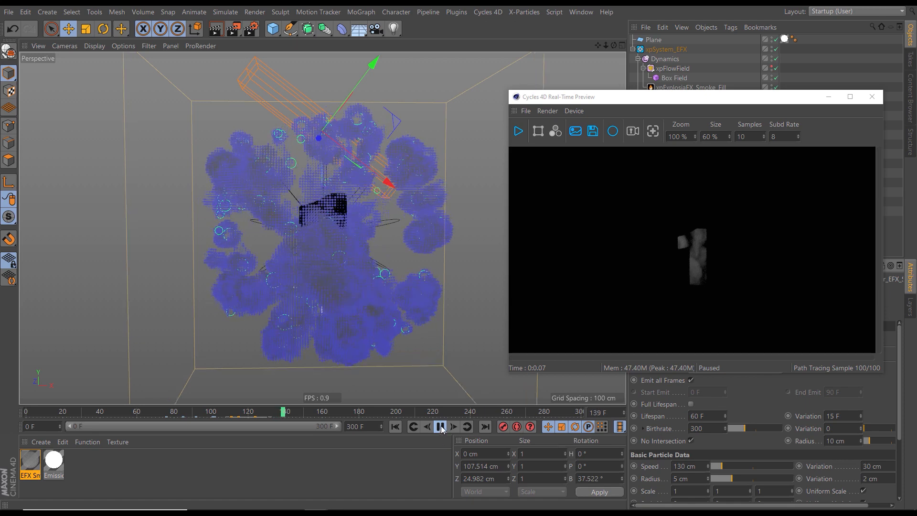
click(518, 131)
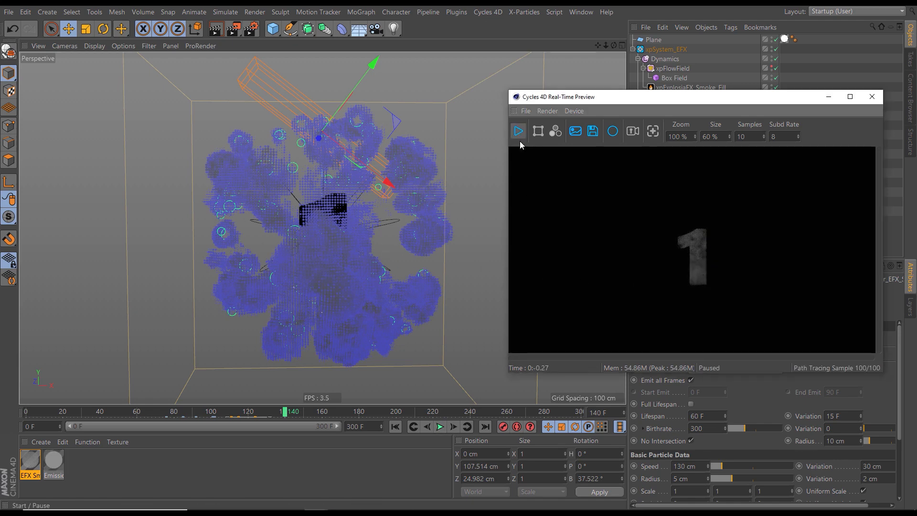
click(440, 427)
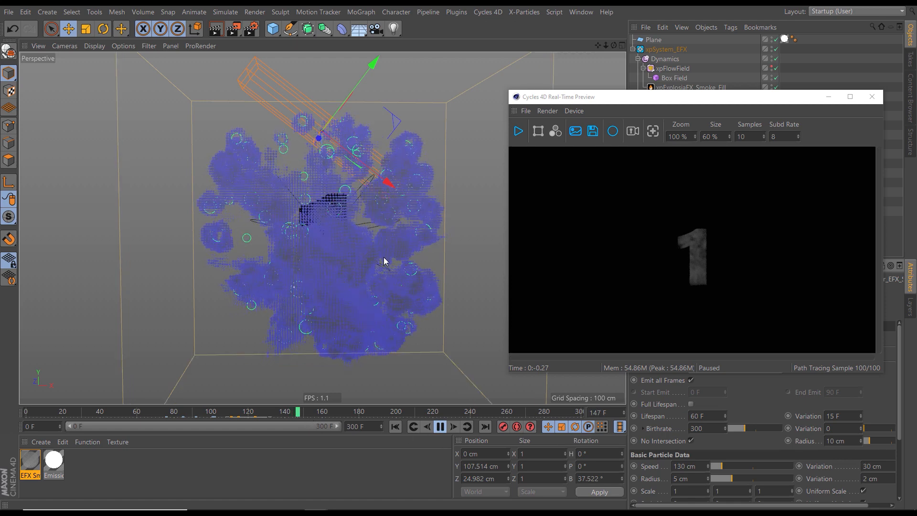
click(440, 431)
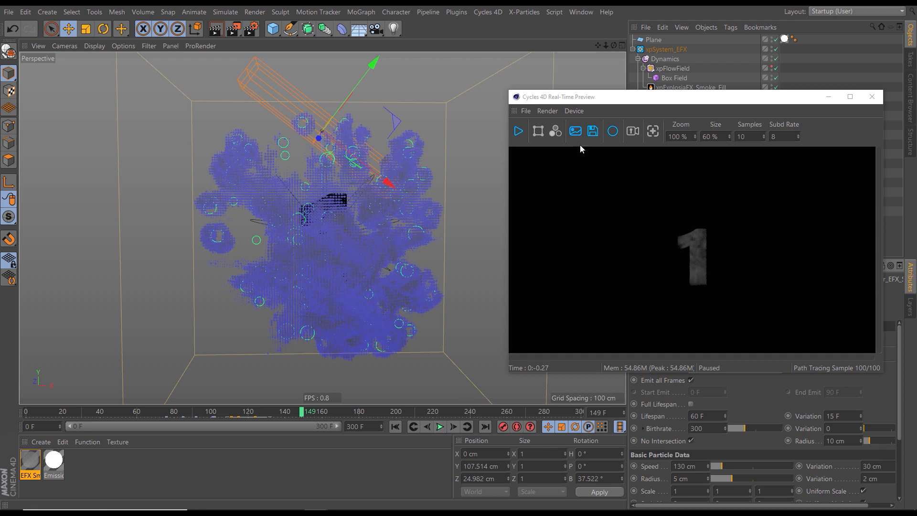
click(518, 133)
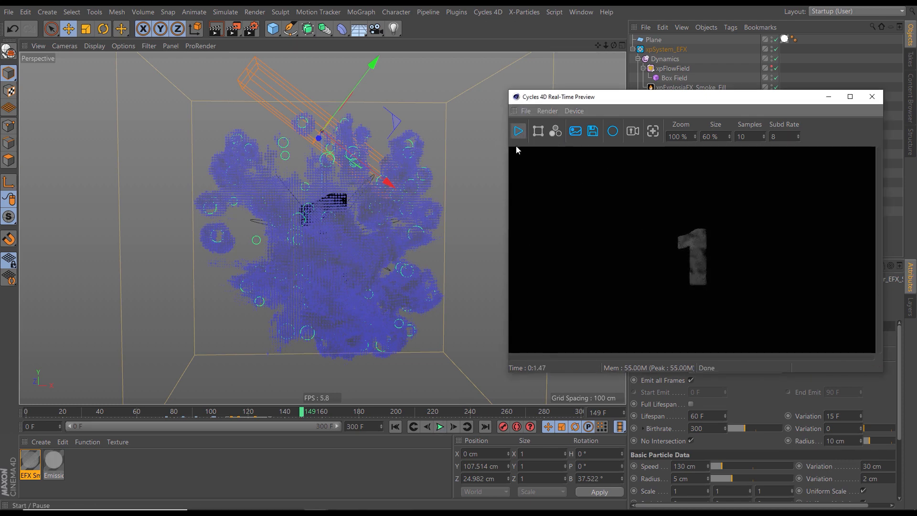
click(518, 131)
Advance the simulation to frame 158 with a side view of the smoke passing through the number
alt+drag(338, 225, 469, 227)
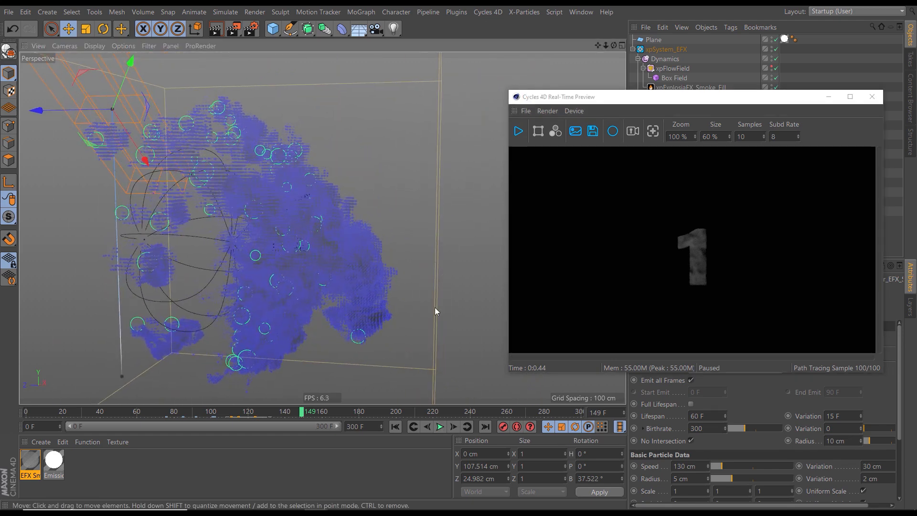
click(440, 427)
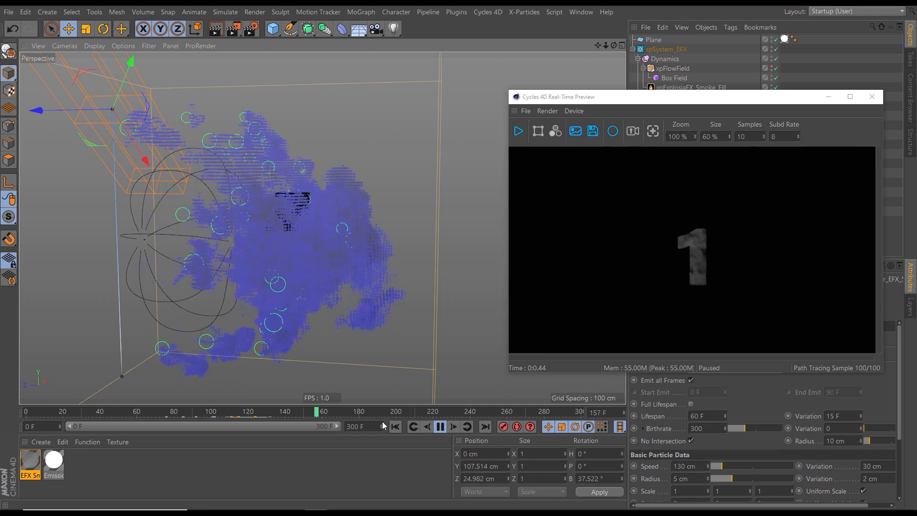
click(440, 427)
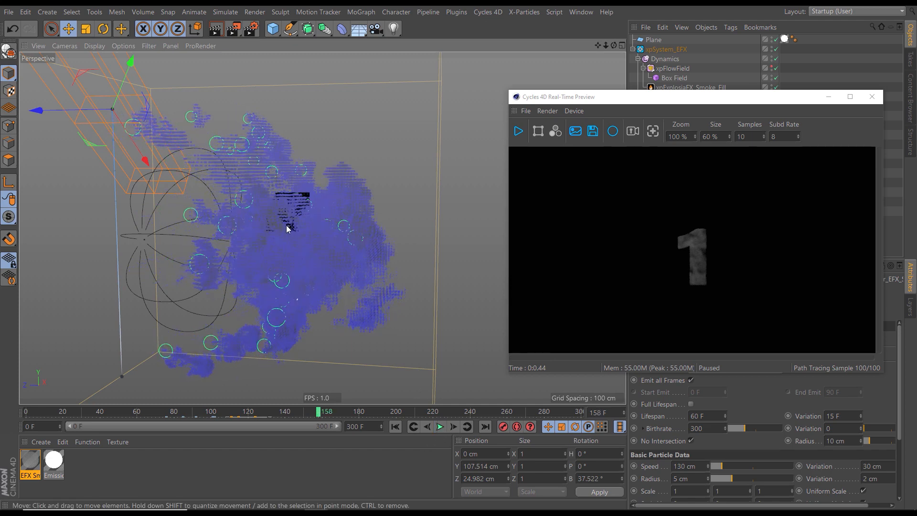
Render frame 158 from the front in the real-time preview, and pause the preview again
alt+drag(262, 220, 172, 210)
click(518, 131)
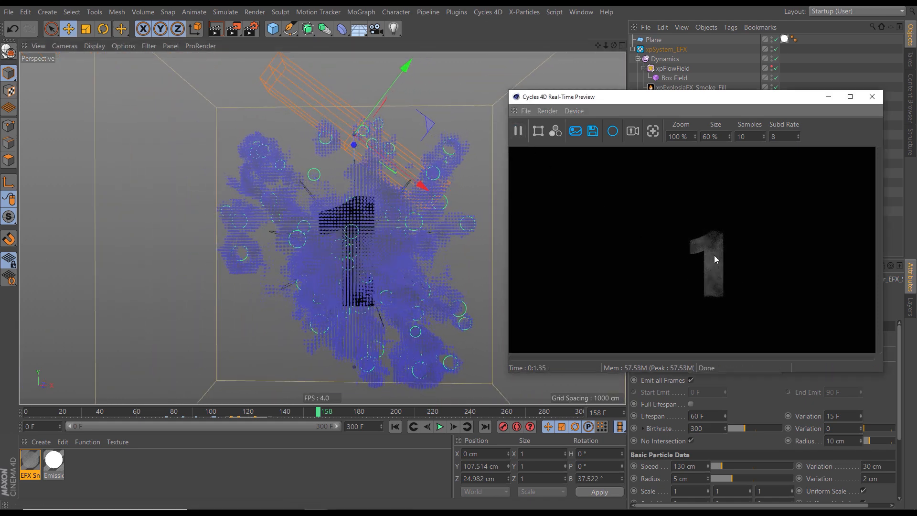
click(517, 132)
Advance the simulation to frame 167 and examine its render in the real-time preview
click(440, 426)
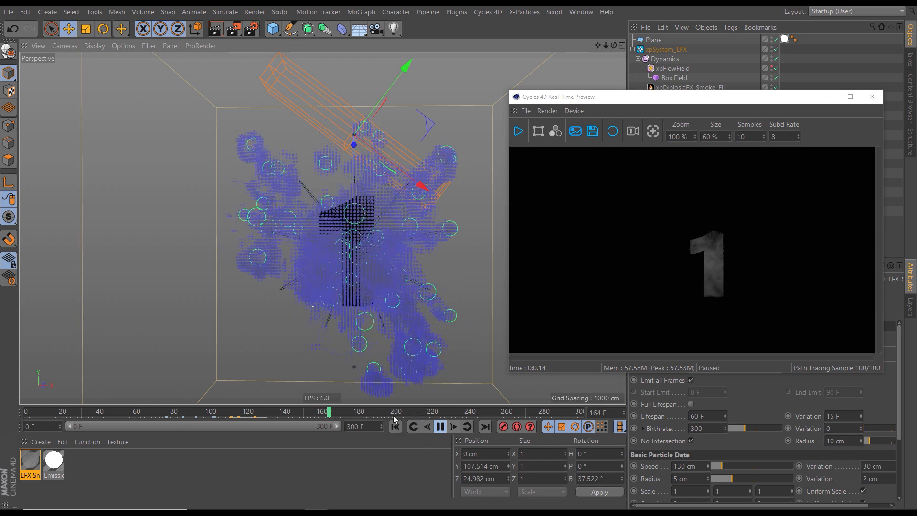
click(440, 426)
click(518, 136)
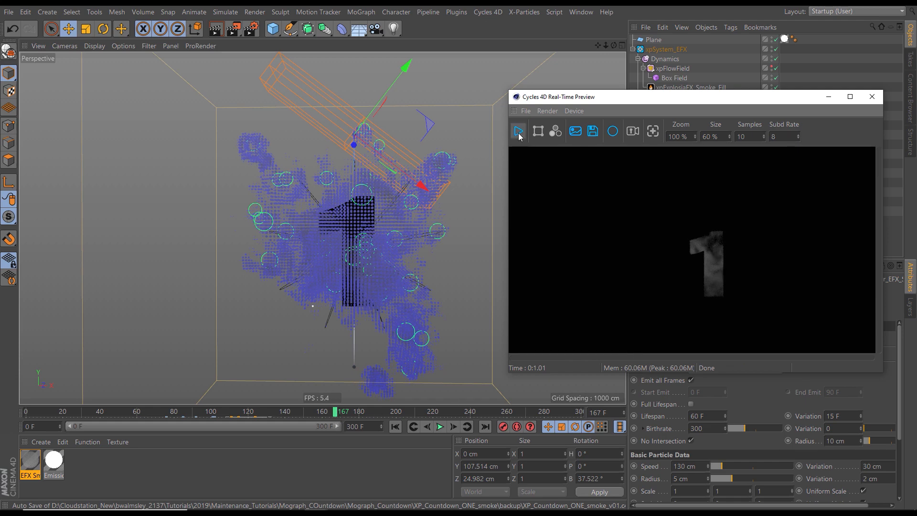
Advance the simulation to frame 172, render it in the real-time preview, and pause the preview again
click(440, 426)
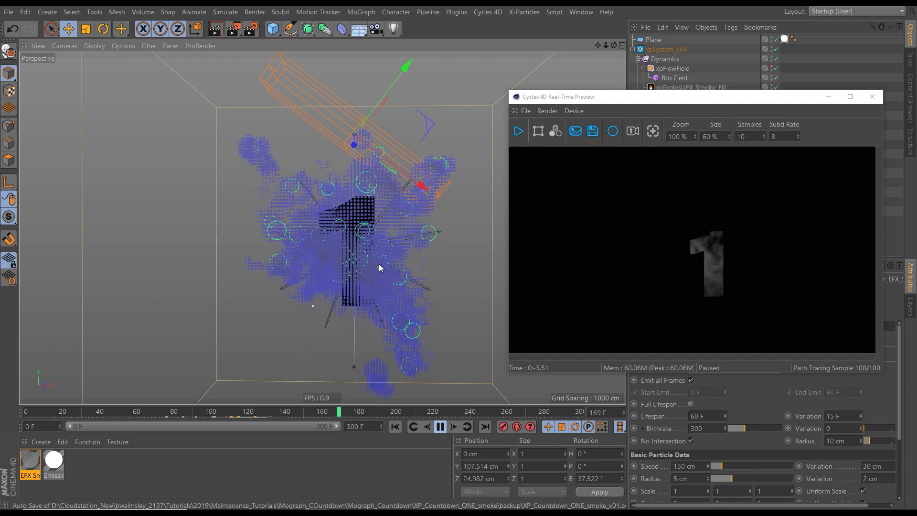
click(440, 428)
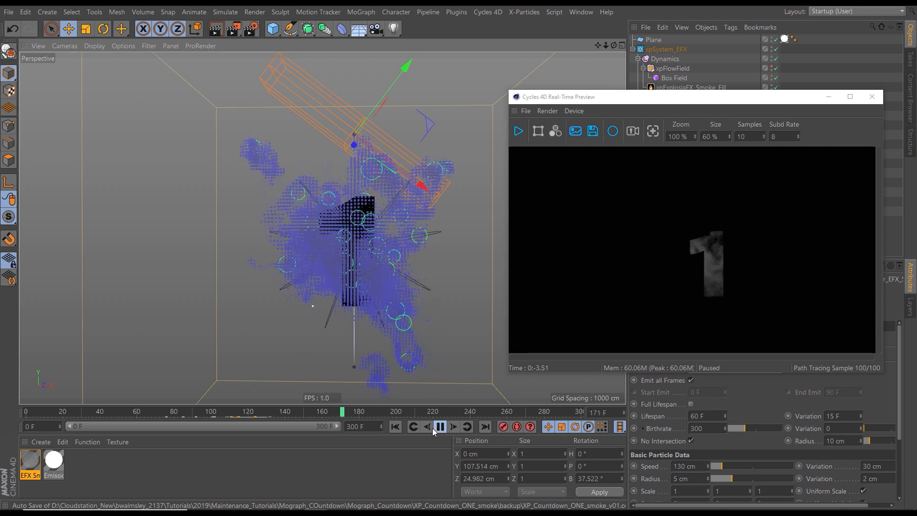
click(519, 132)
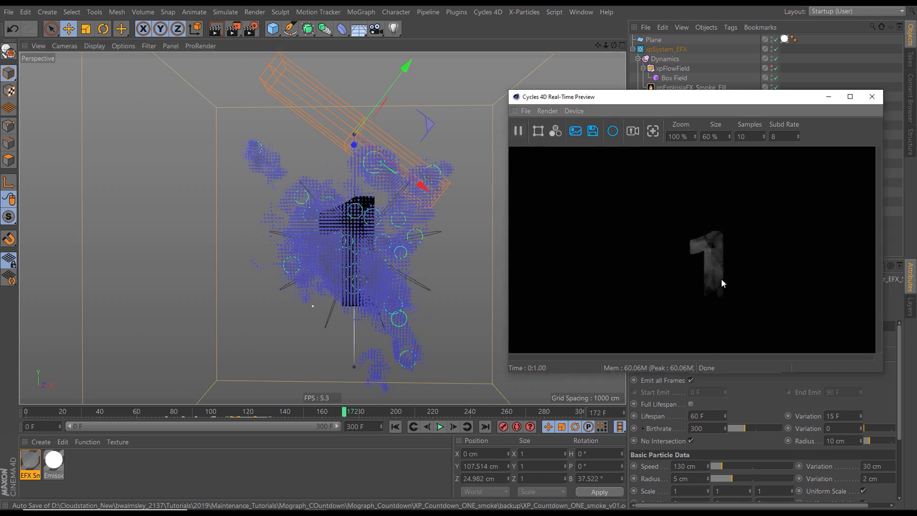
click(519, 133)
Advance the simulation to frame 178, examine its render from the side and front, and close the real-time preview
click(440, 426)
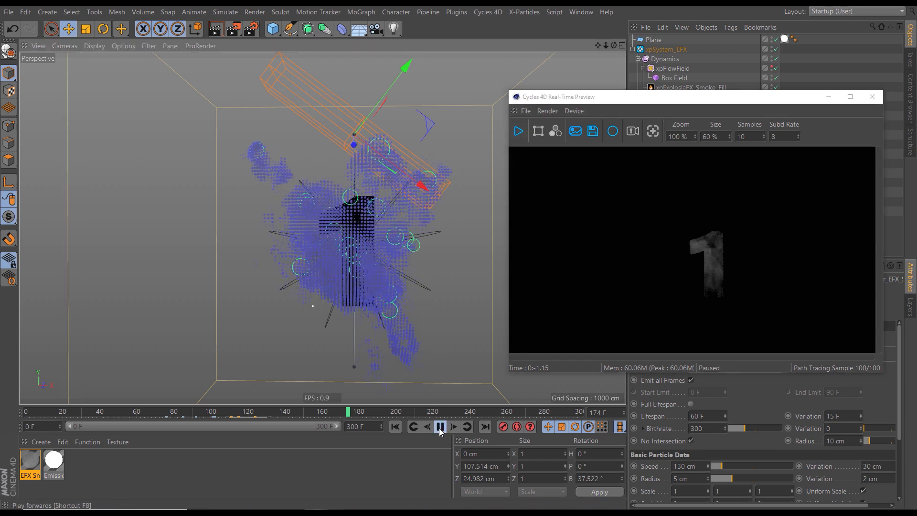
click(441, 427)
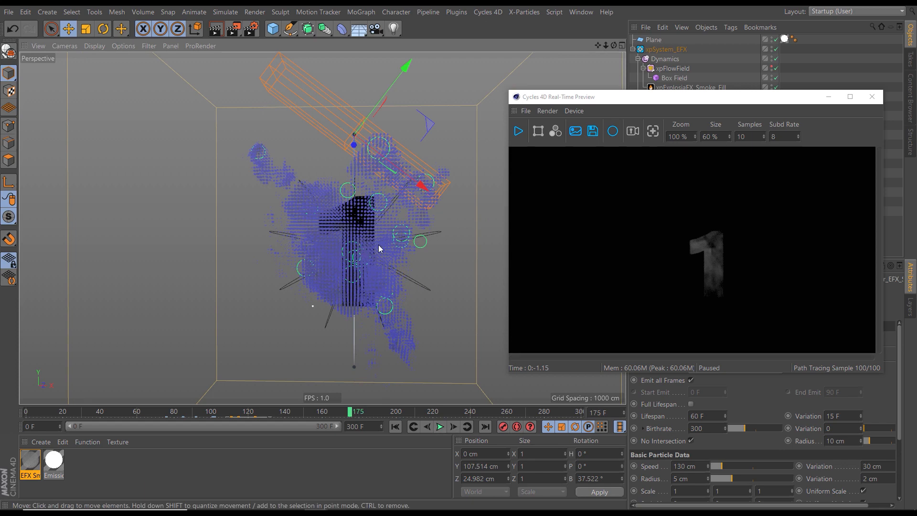
alt+drag(379, 245, 346, 256)
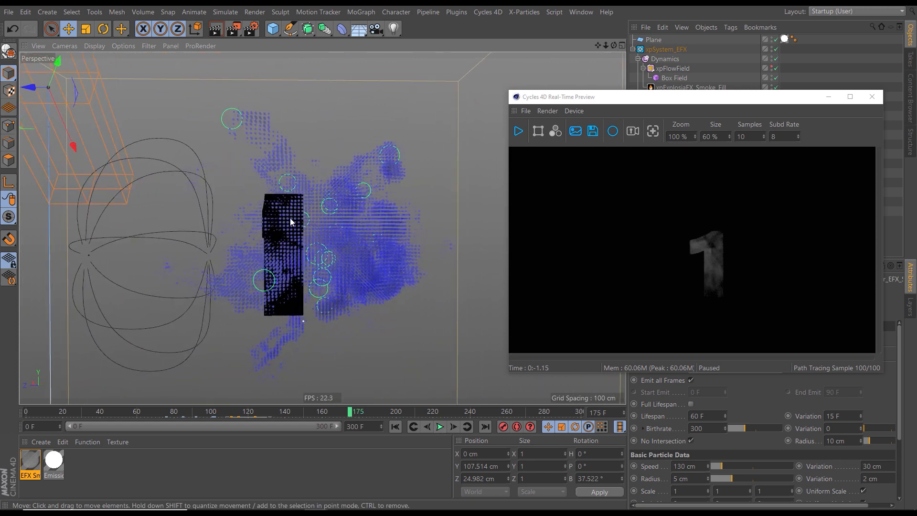
click(440, 427)
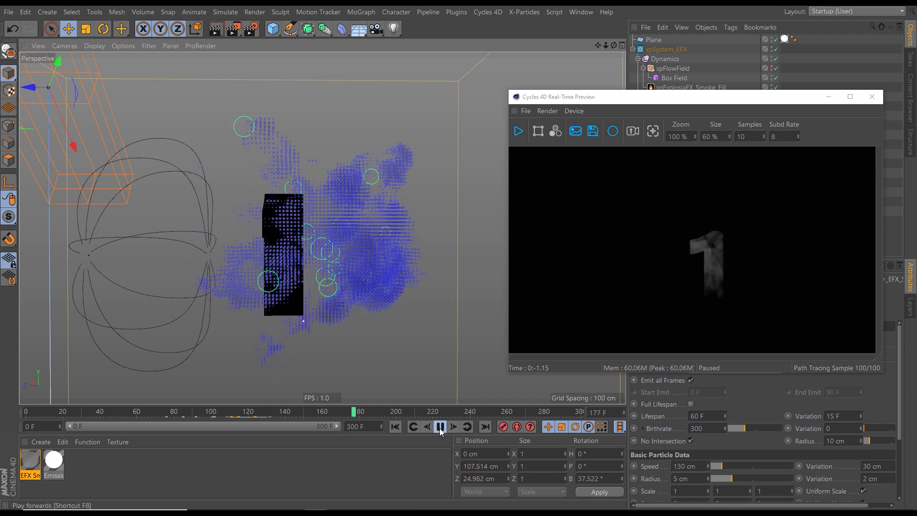
click(440, 427)
click(519, 132)
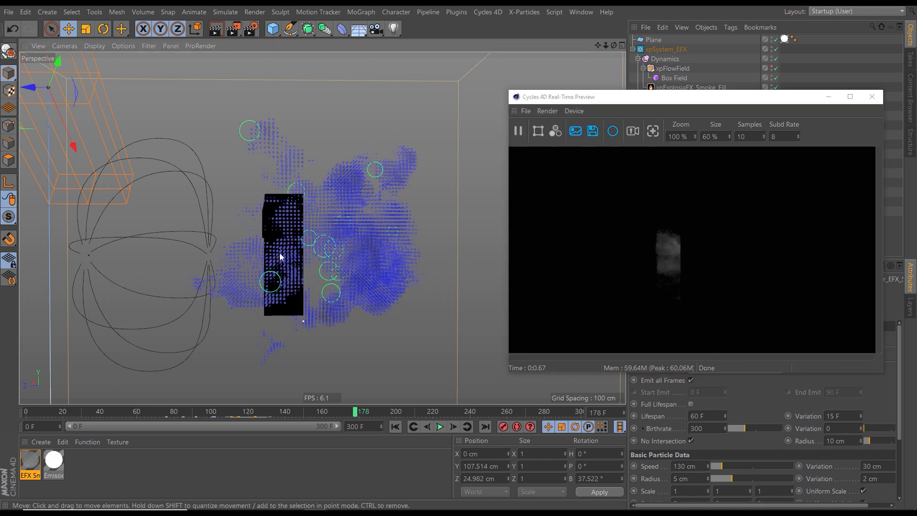
alt+drag(280, 253, 334, 270)
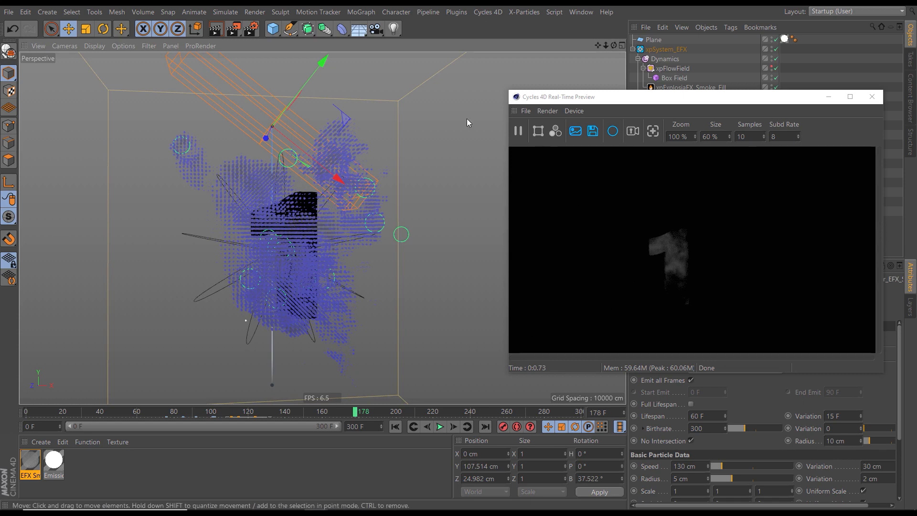
click(871, 97)
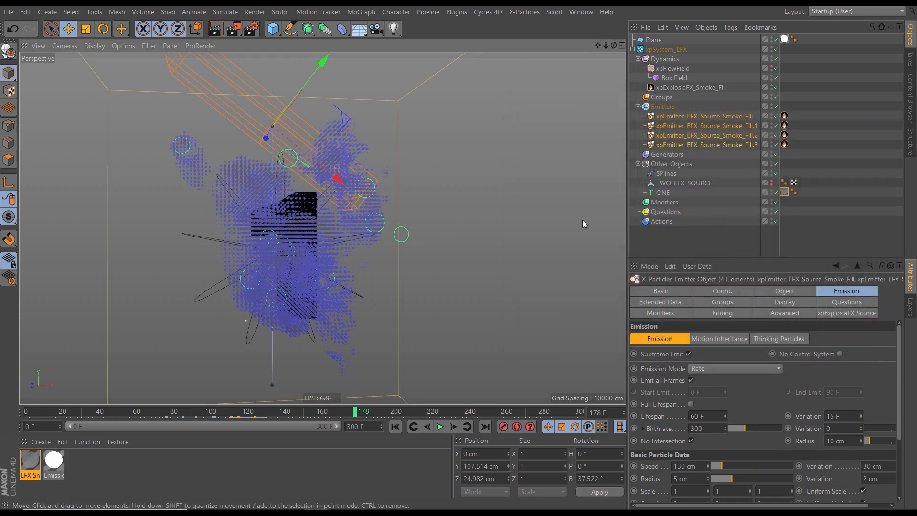
Duplicate xpEmitter_EFX_Source_Smoke_Fill.3 and shift the copy's position keyframes about 10 frames later
click(335, 272)
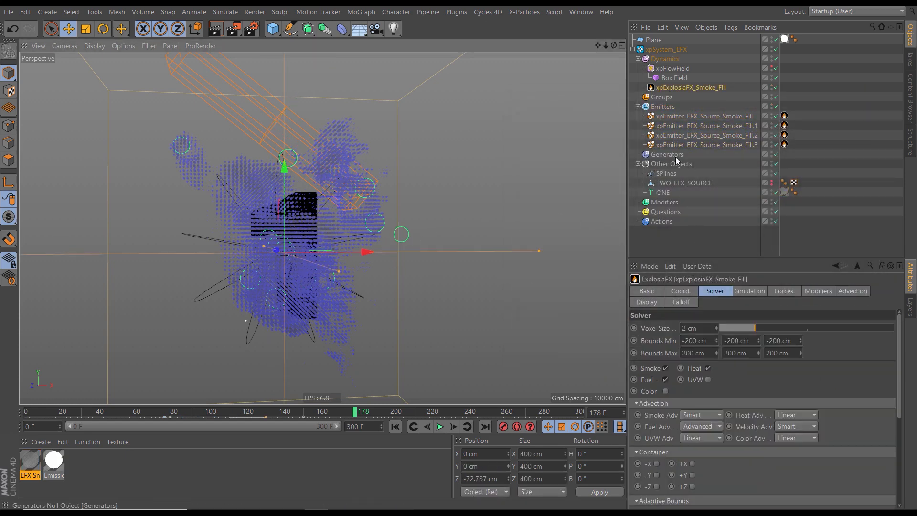
click(683, 145)
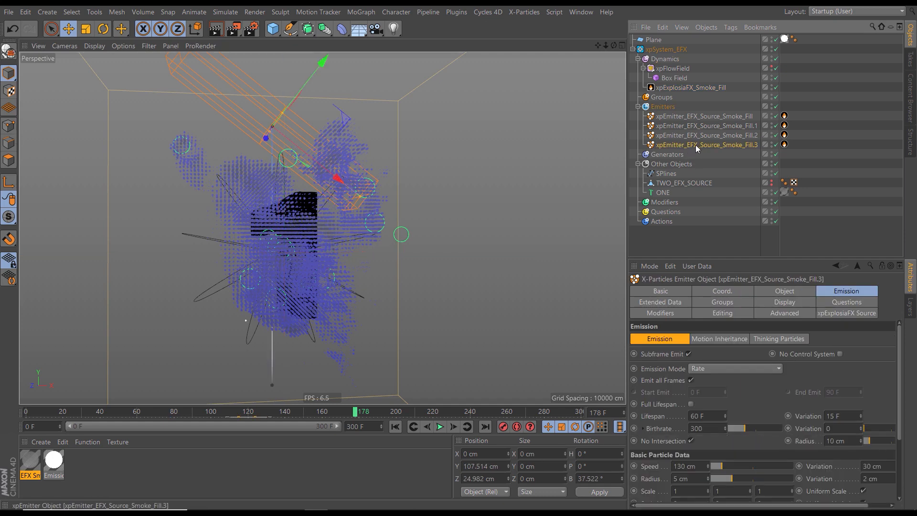
ctrl+drag(695, 145, 696, 156)
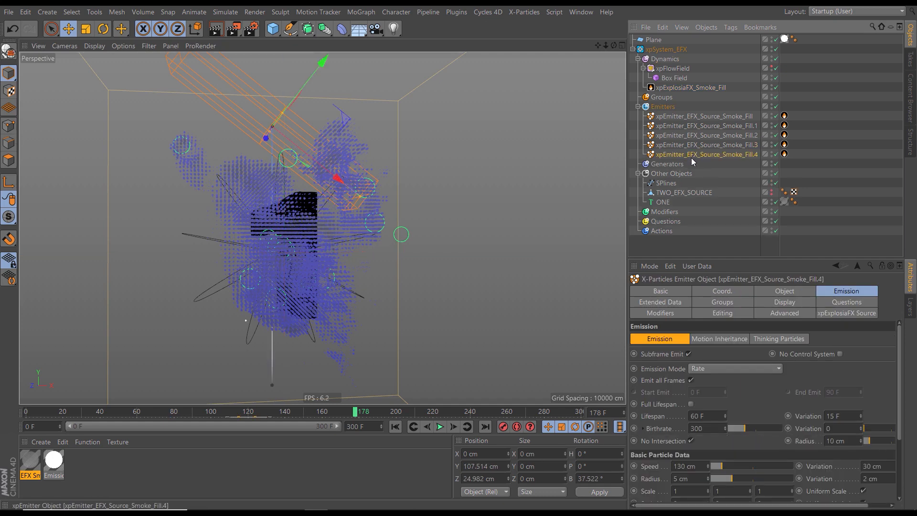
click(254, 420)
drag(254, 420, 274, 421)
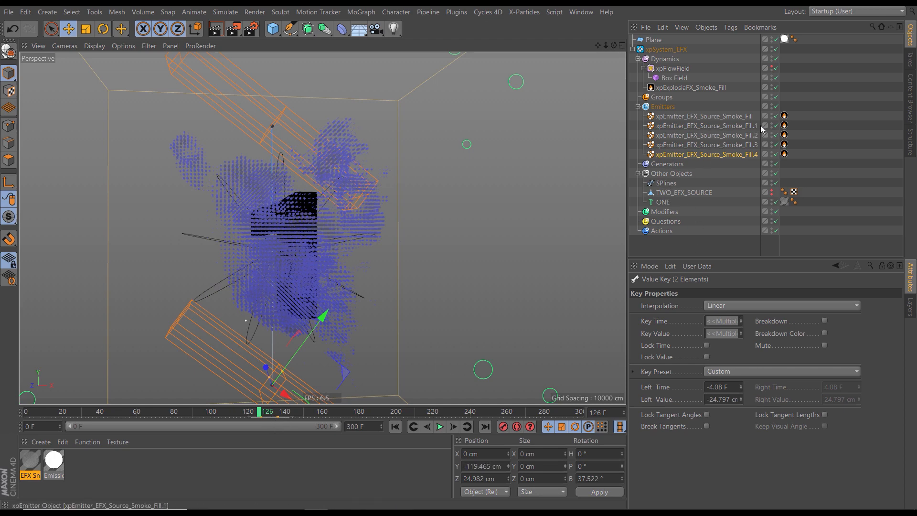
Disable the four earlier smoke emitters and simulate the new copy alone up to frame 150
drag(776, 117, 783, 135)
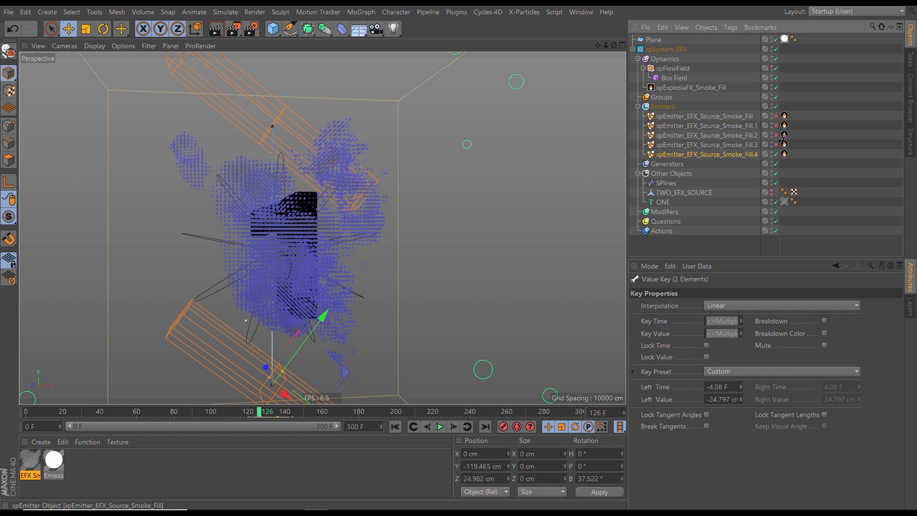
click(776, 144)
click(441, 426)
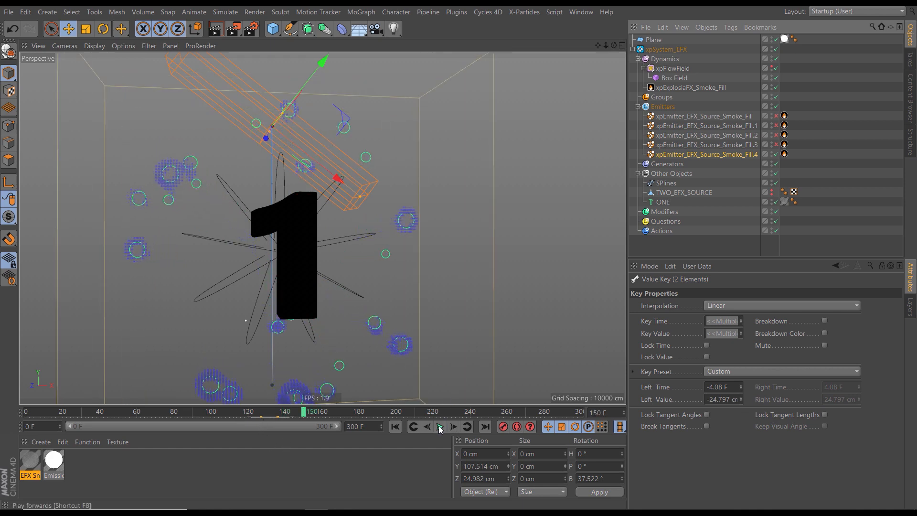
click(438, 426)
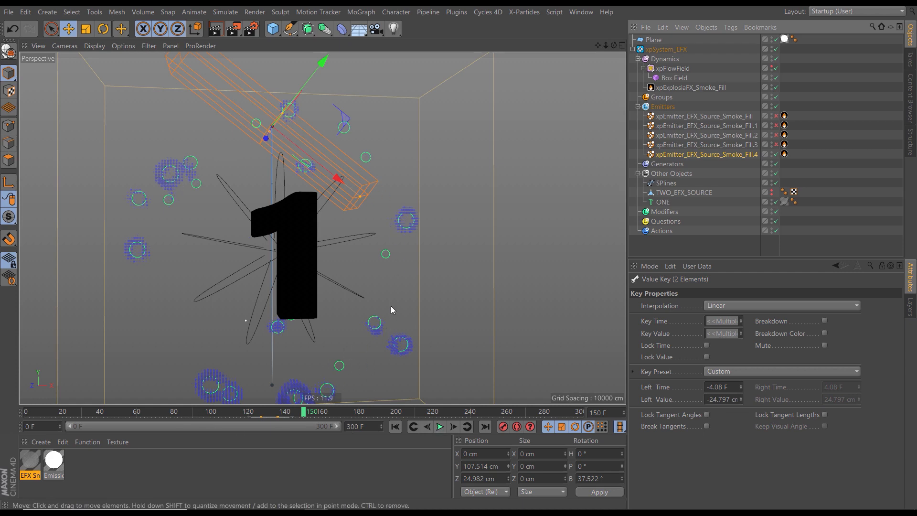
Set the birthrate of emitters xpEmitter_EFX_Source_Smoke_Fill.3 and xpEmitter_EFX_Source_Smoke_Fill.4 to 3000
click(724, 148)
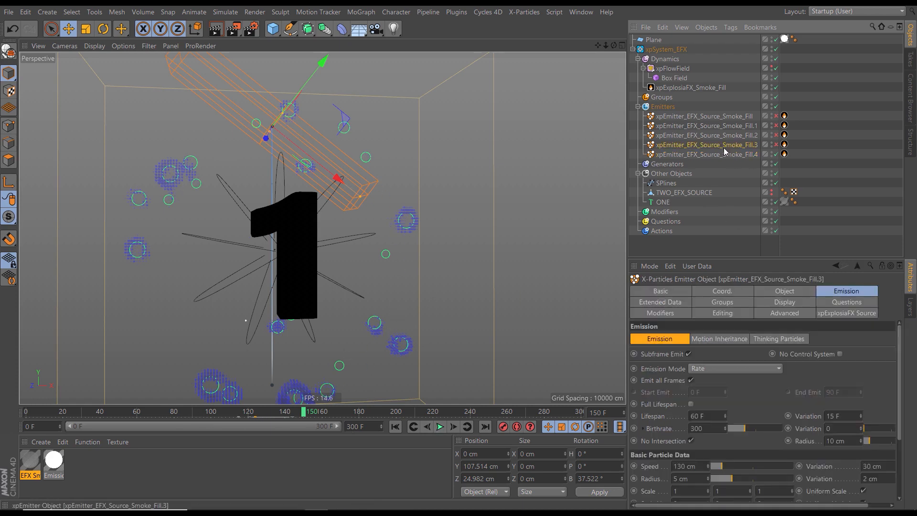
ctrl+click(722, 155)
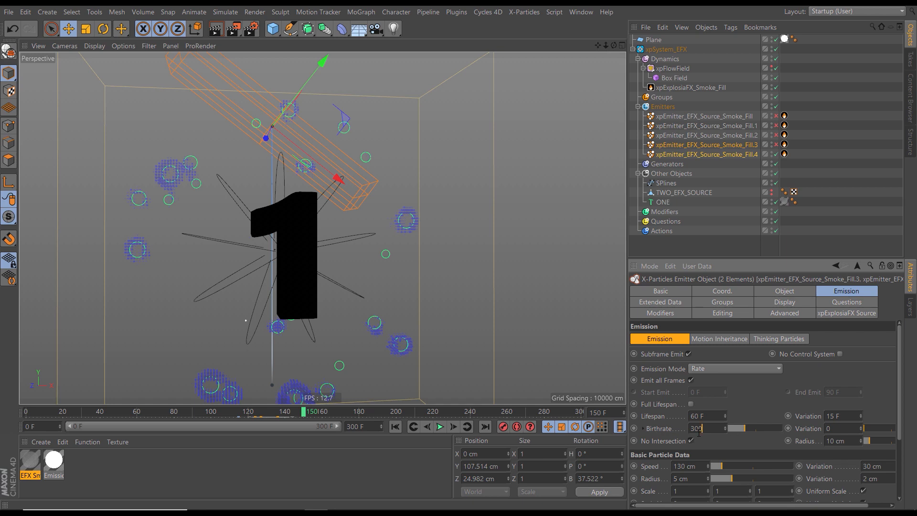
key(Return)
click(690, 440)
Rerun the simulation from frame 0 to frame 149 to check the emitter copy's smoke on its own
click(395, 427)
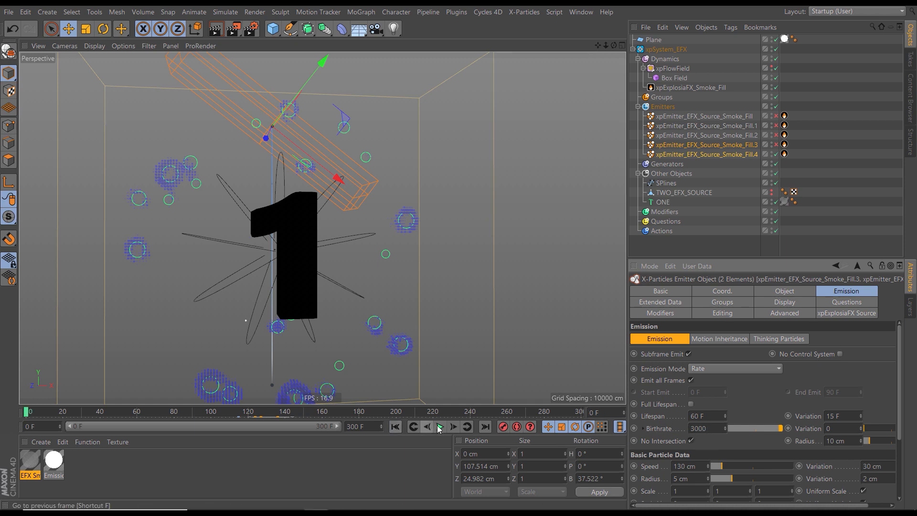
click(440, 426)
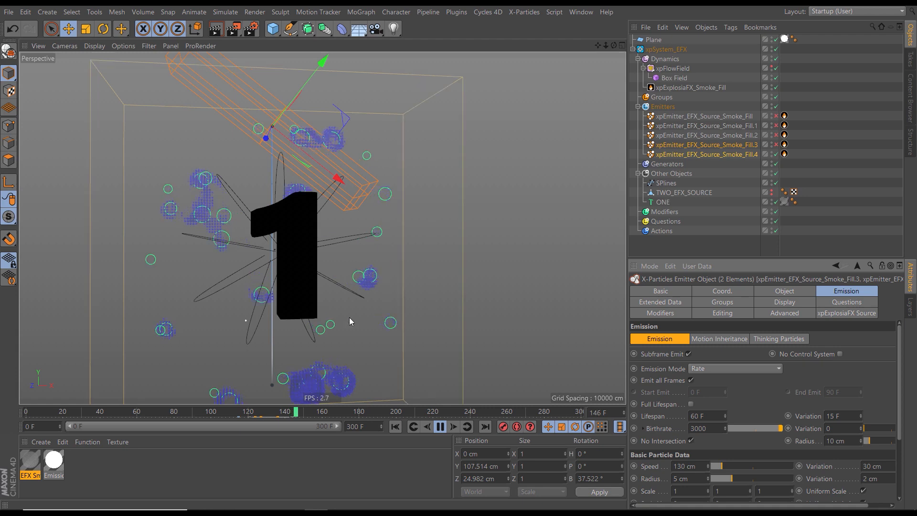
click(440, 427)
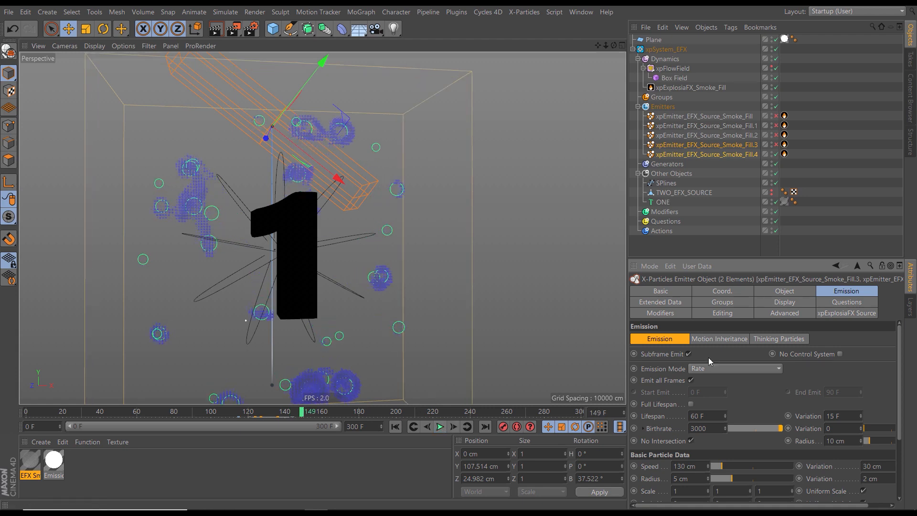
Re-enable the four disabled smoke emitters and render the simulation at frame 118 in the Cycles 4D real-time preview
drag(776, 116, 778, 146)
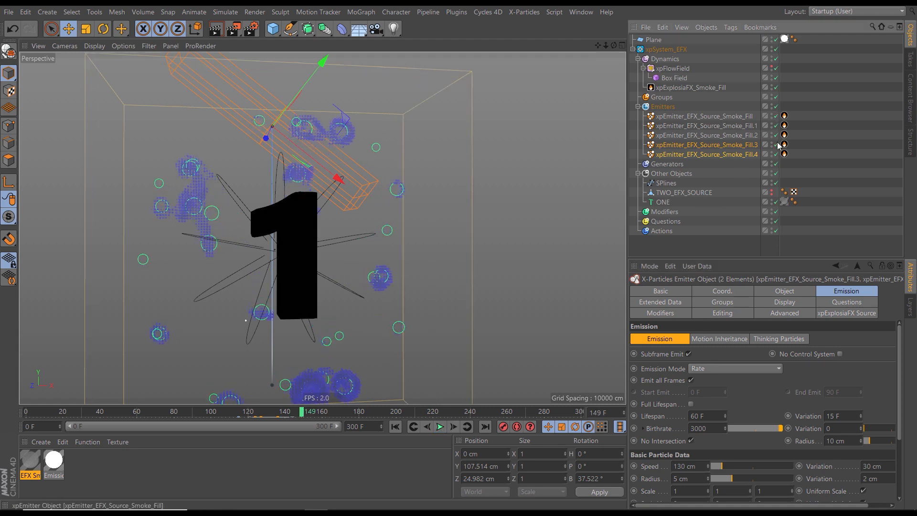
click(440, 427)
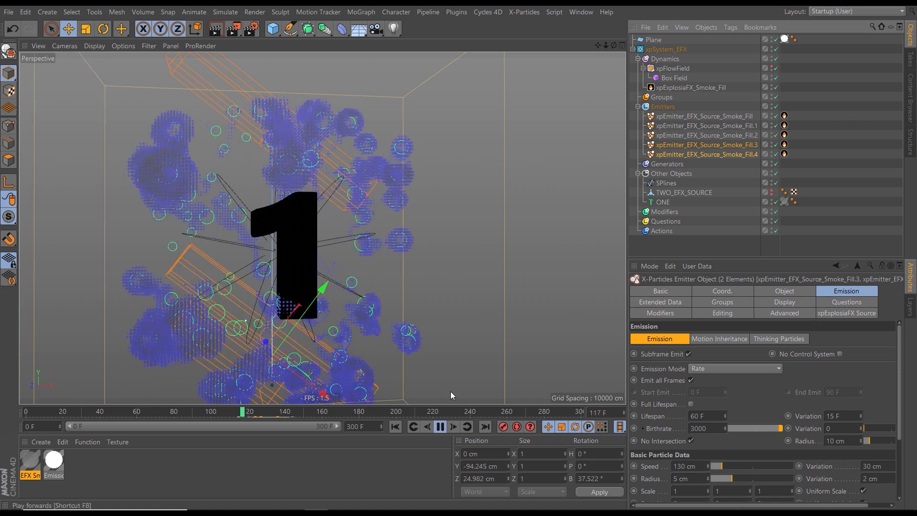
key(F8)
click(493, 16)
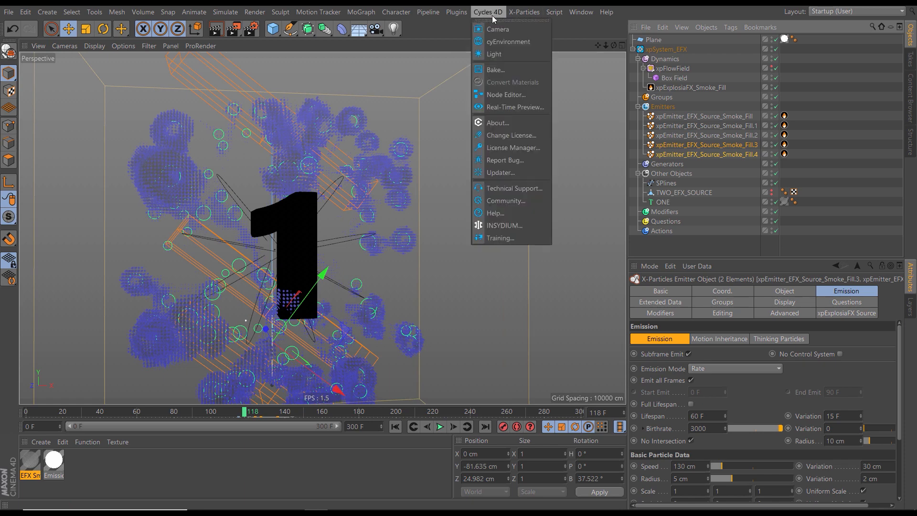
click(509, 103)
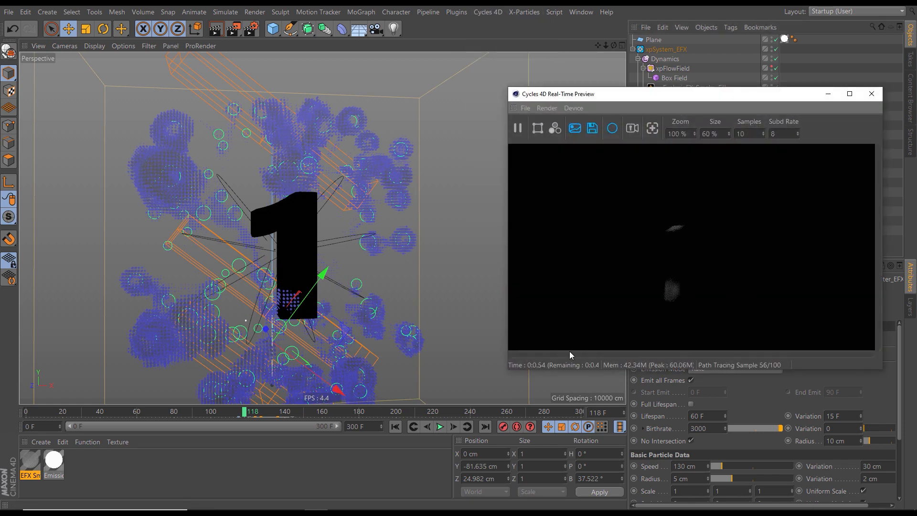
Advance the simulation to frame 148 and examine from the side how the denser smoke surrounds the number
click(439, 426)
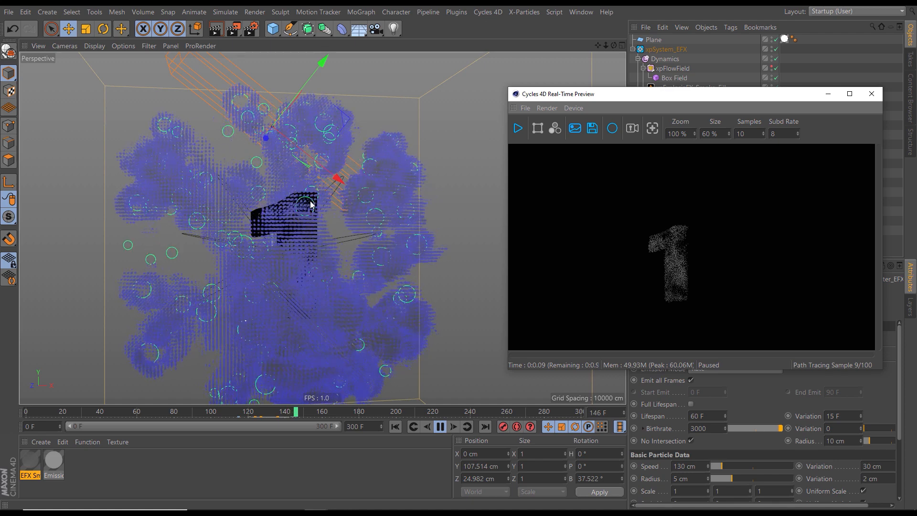
click(440, 427)
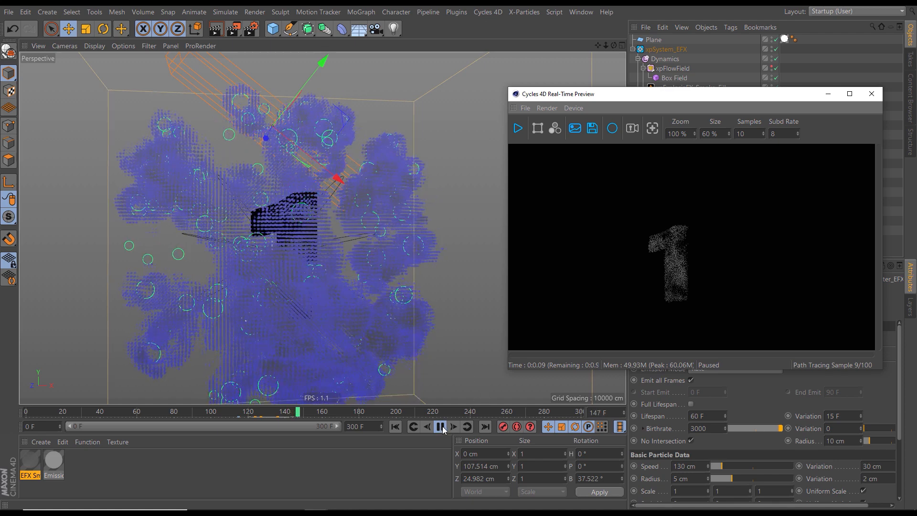
alt+drag(326, 229, 287, 248)
alt+drag(311, 219, 336, 193)
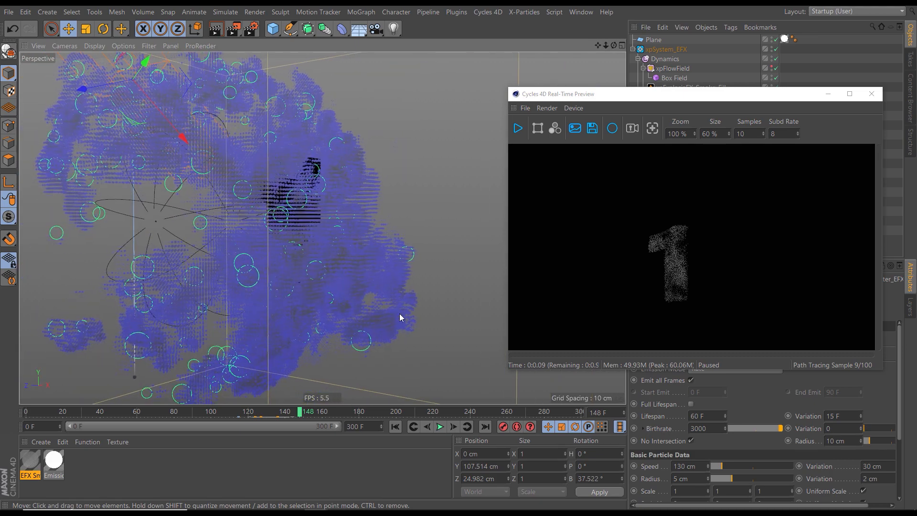
Advance the simulation to frame 160 and render the smoke-filled number from the front in the real-time preview
click(438, 426)
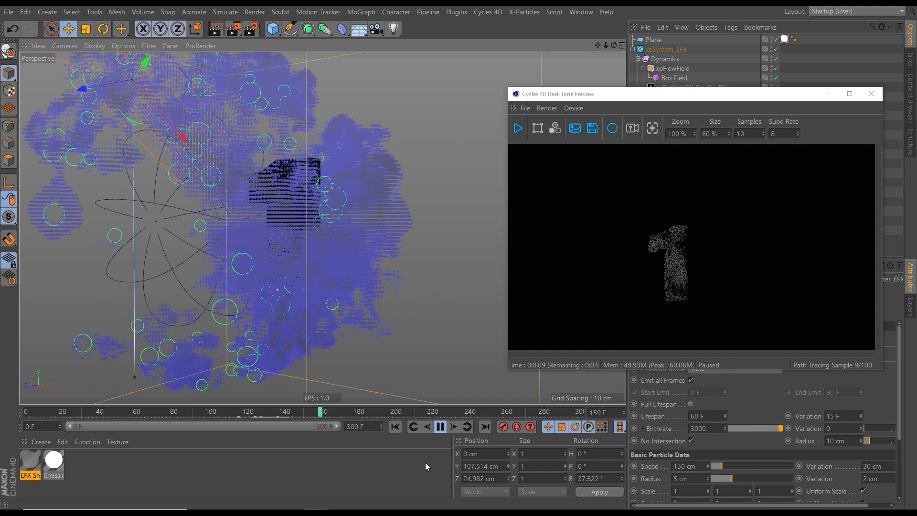
click(440, 426)
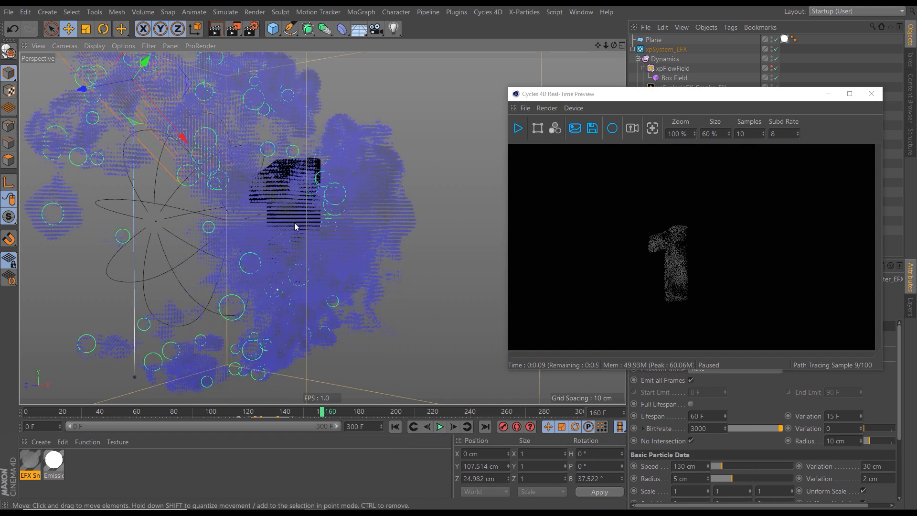
mouse_move(294, 223)
alt+mouse_down()
mouse_move(198, 227)
mouse_move(298, 218)
alt+mouse_up()
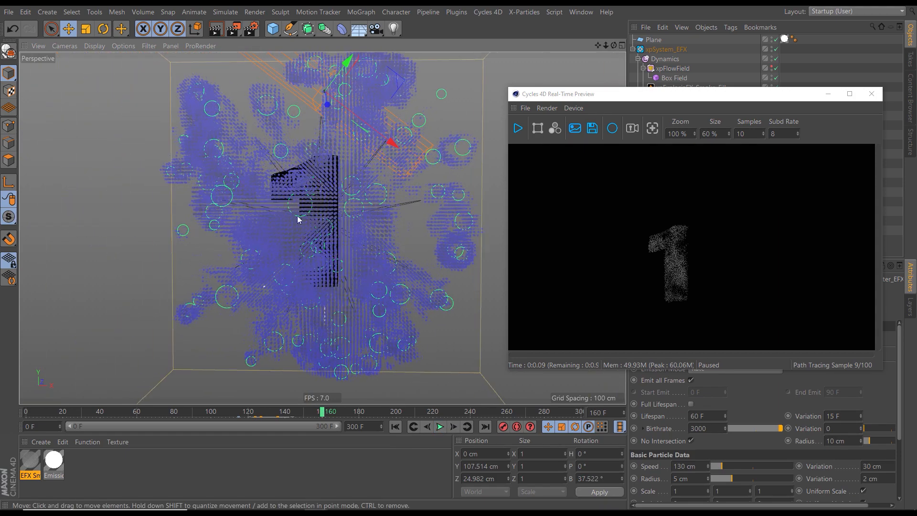
click(517, 128)
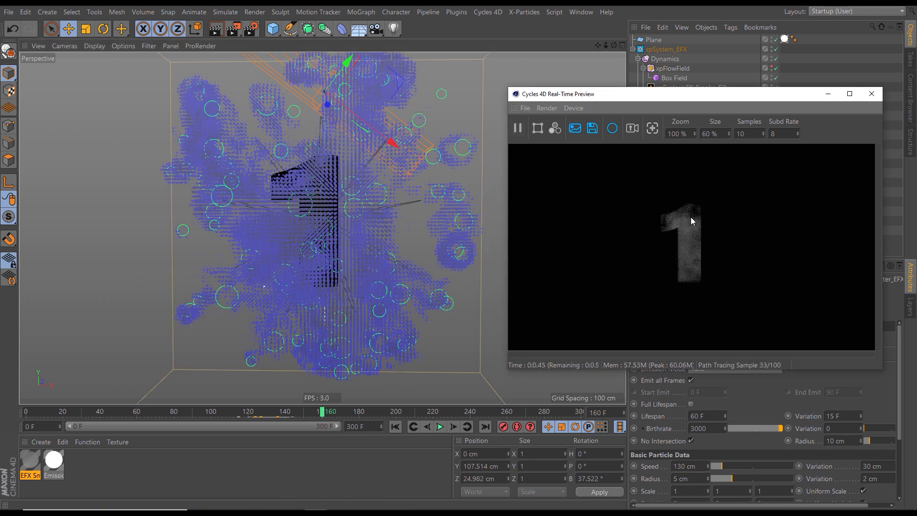
Advance the simulation to frame 175 and check the smoke-filled number in the real-time preview along the way
click(440, 427)
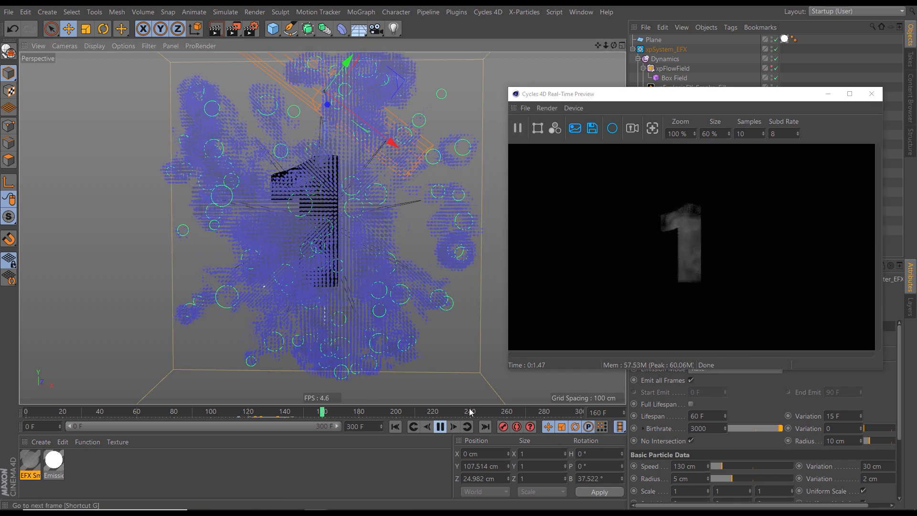
click(517, 128)
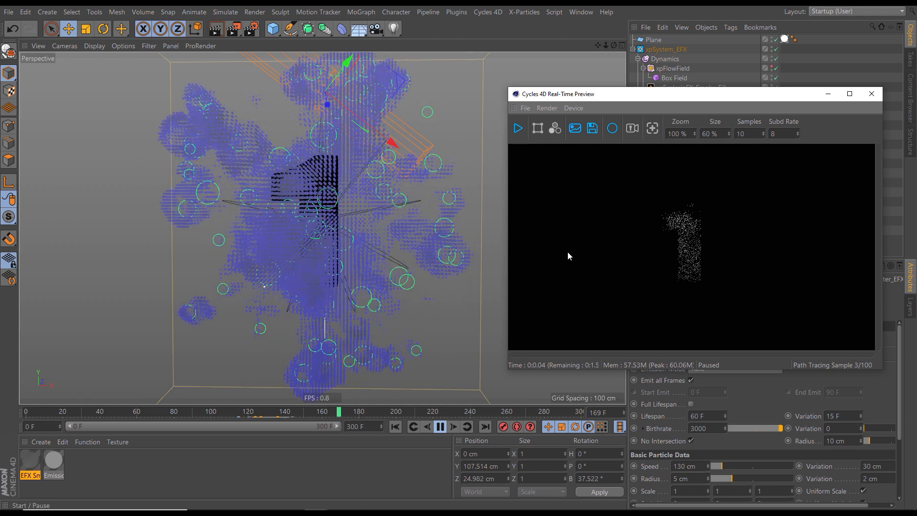
click(440, 427)
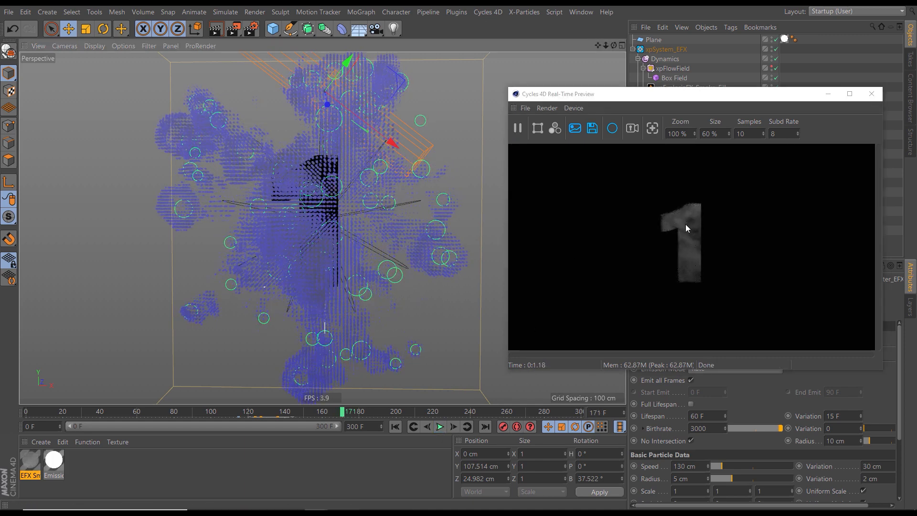
click(440, 427)
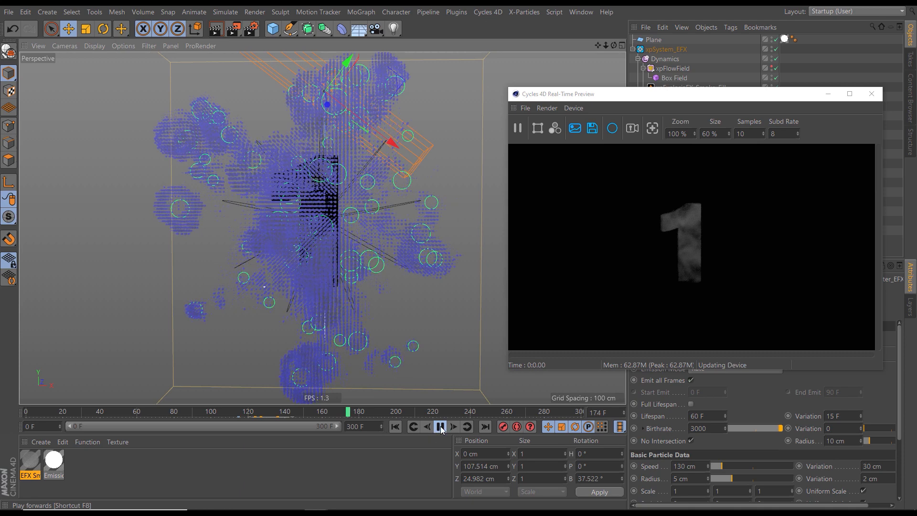
click(440, 427)
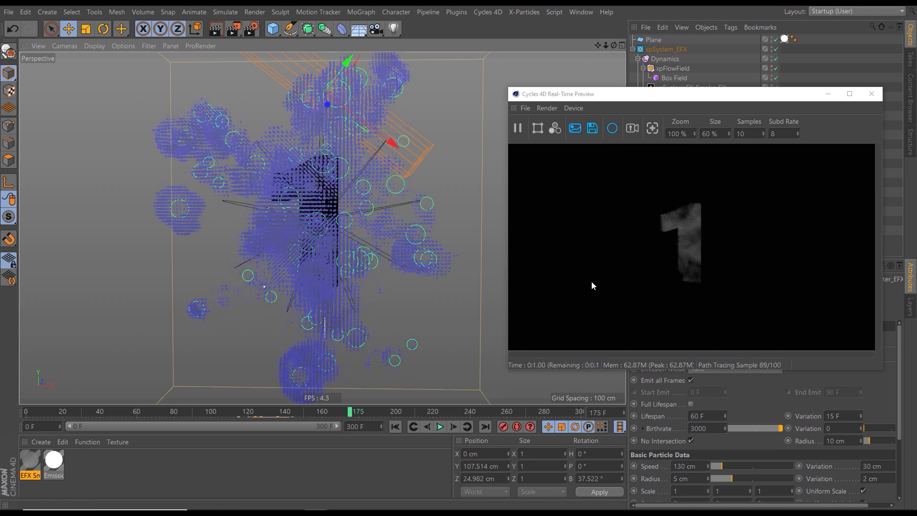
Advance the simulation to frame 185, render the thinning smoke in the real-time preview and close the preview
click(439, 427)
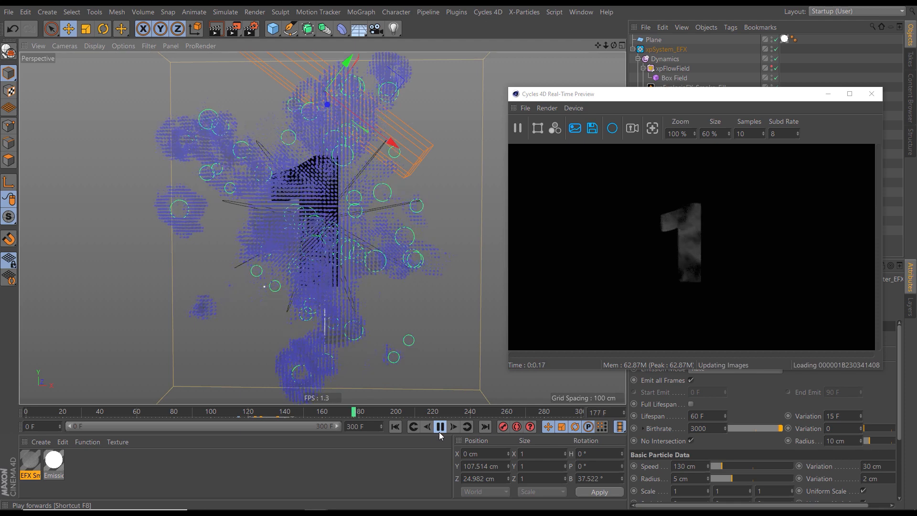
click(518, 129)
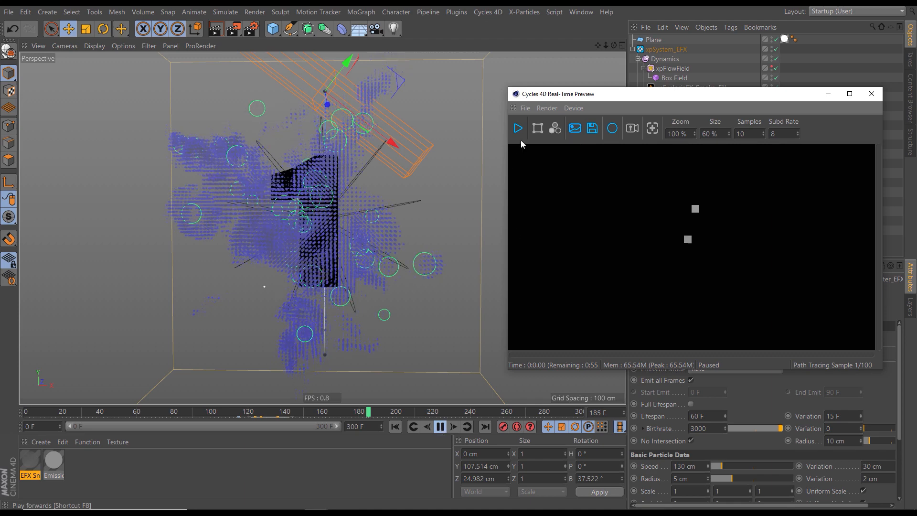
click(518, 129)
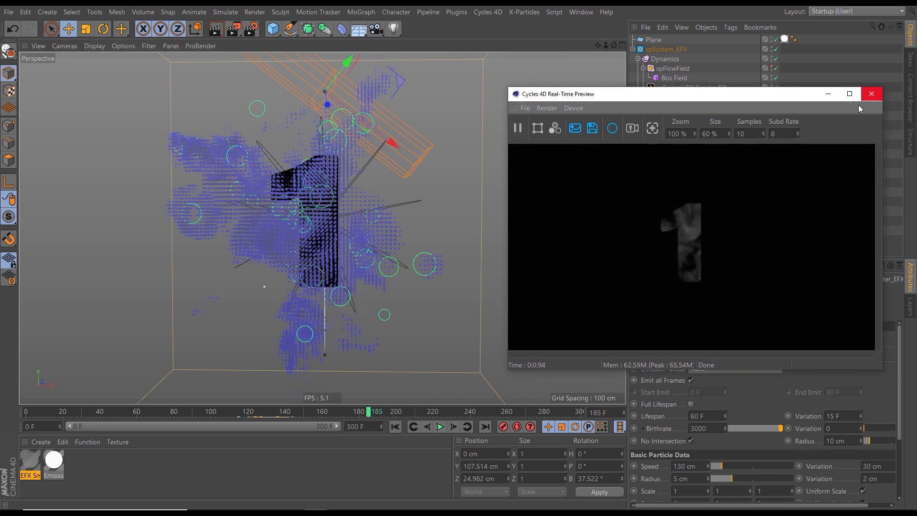
click(871, 93)
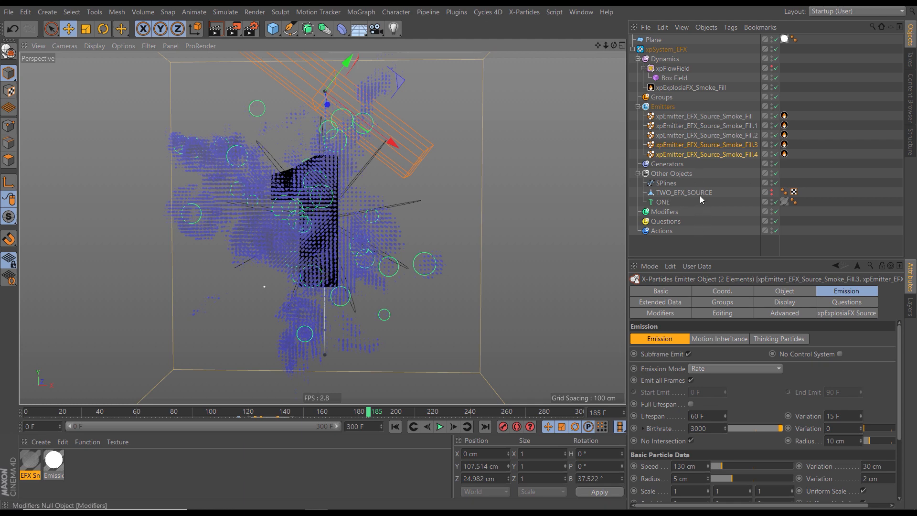
Add an xpCache object to the X-Particles system's Other Objects folder
click(667, 174)
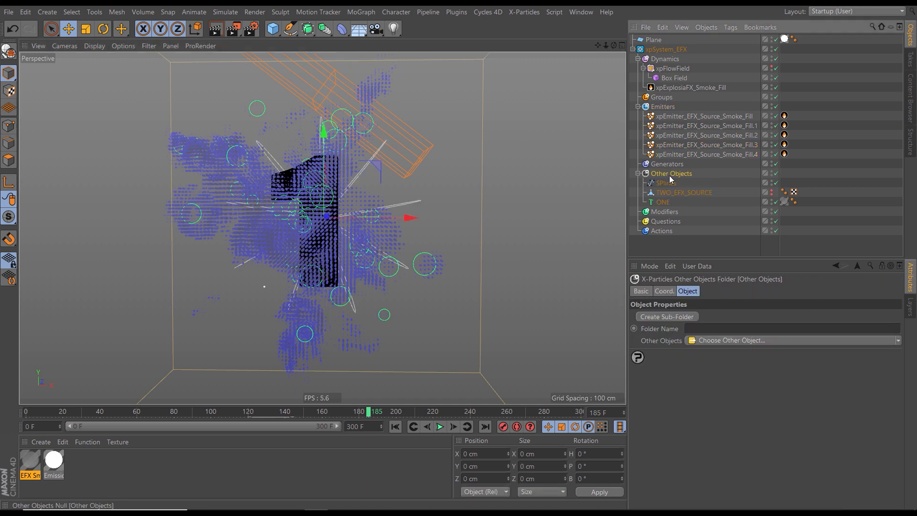
click(897, 340)
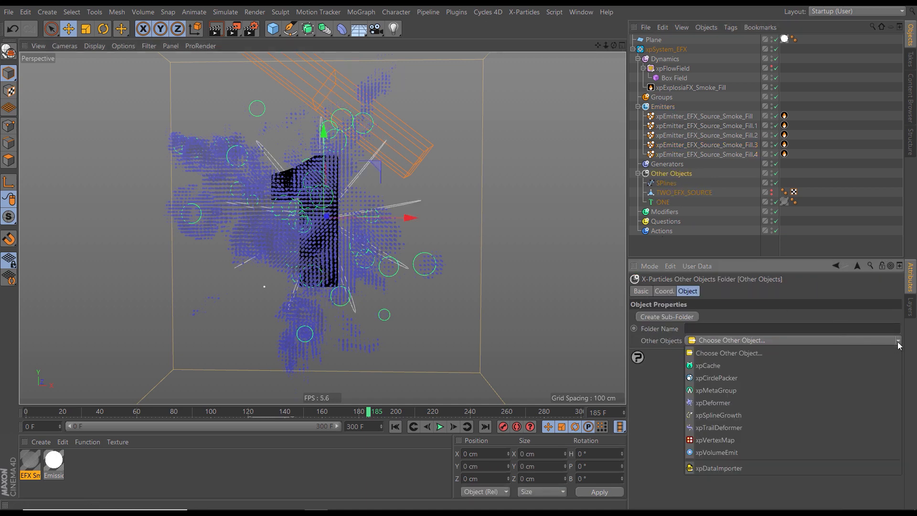
click(707, 365)
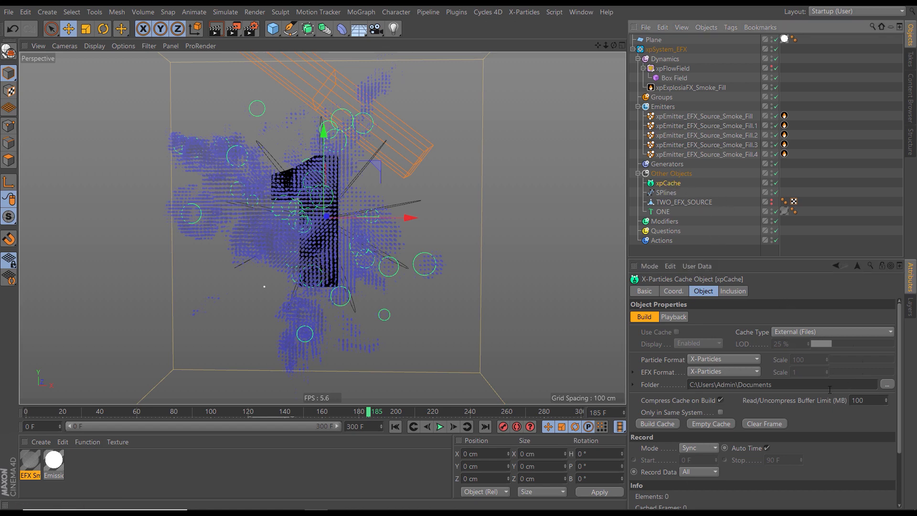
Set the xpCache storage folder to the Cache folder inside XP_Countdown_ONE_smoke in the Mograph_Countdown library
click(886, 385)
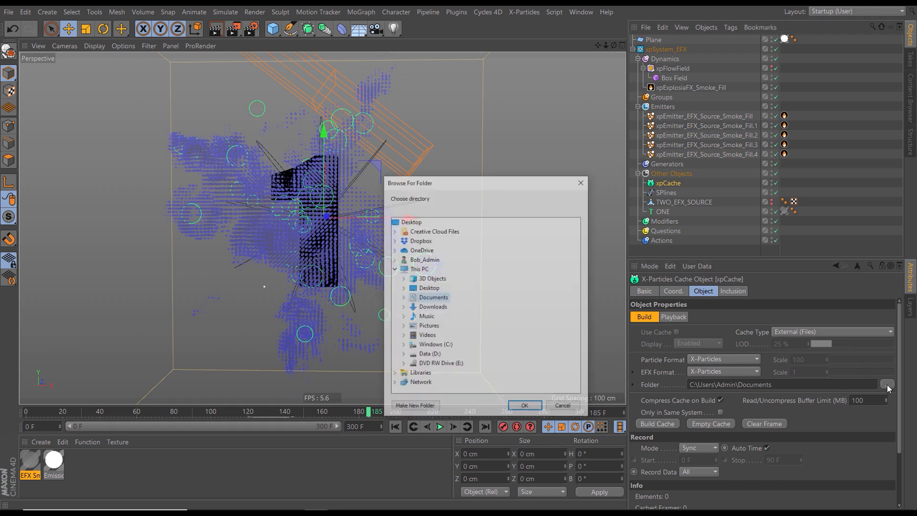
click(393, 269)
click(393, 278)
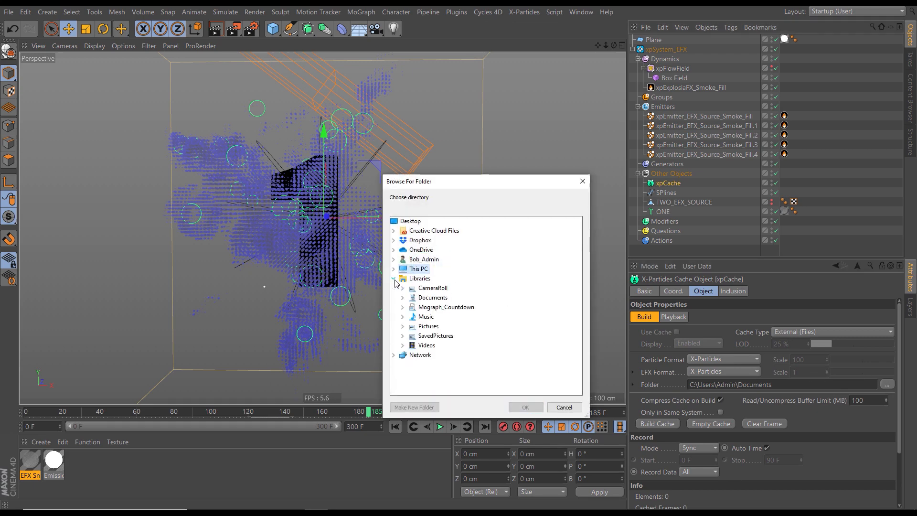
double_click(431, 308)
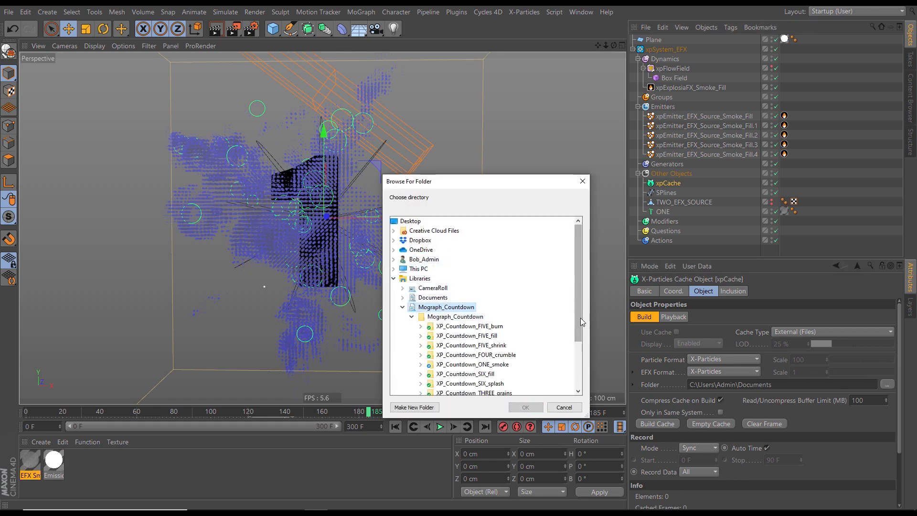
drag(580, 317, 577, 345)
double_click(492, 326)
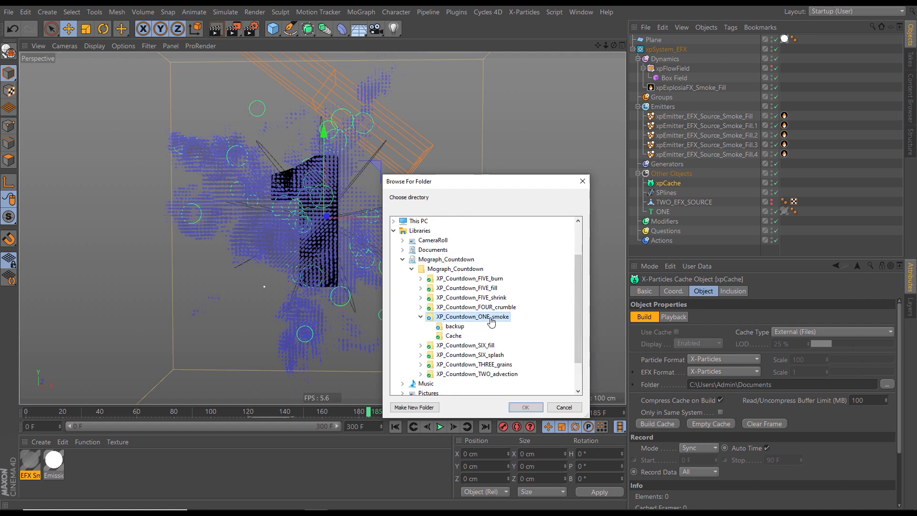
click(458, 336)
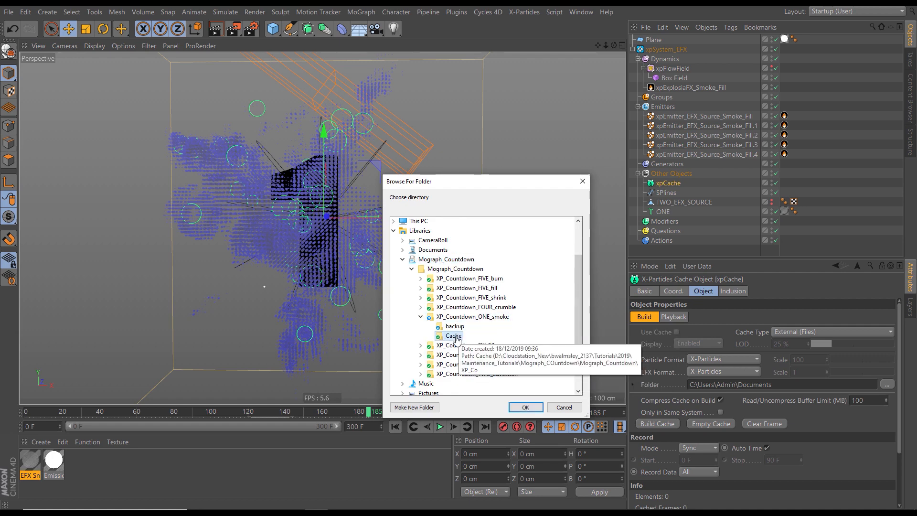
click(526, 409)
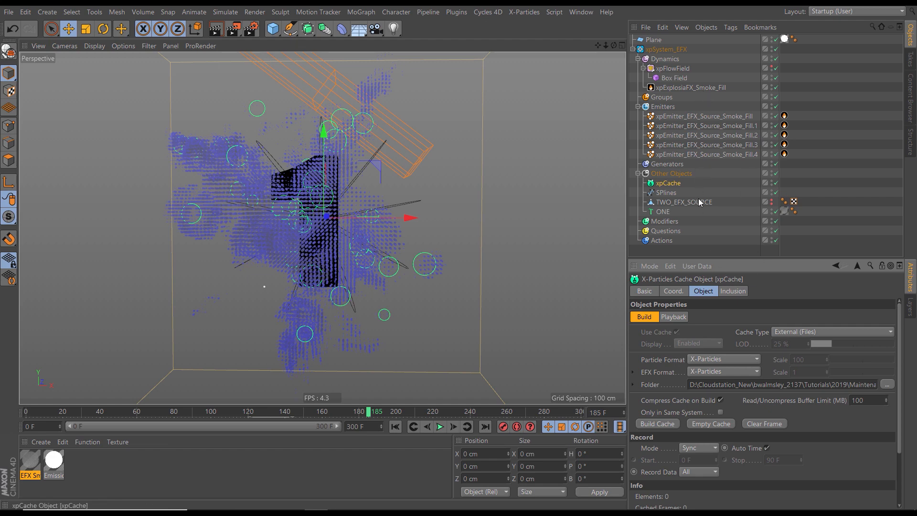
Restrict the cache to xpExplosiaFX_Smoke_Fill using the Include mode and build the cache
click(732, 291)
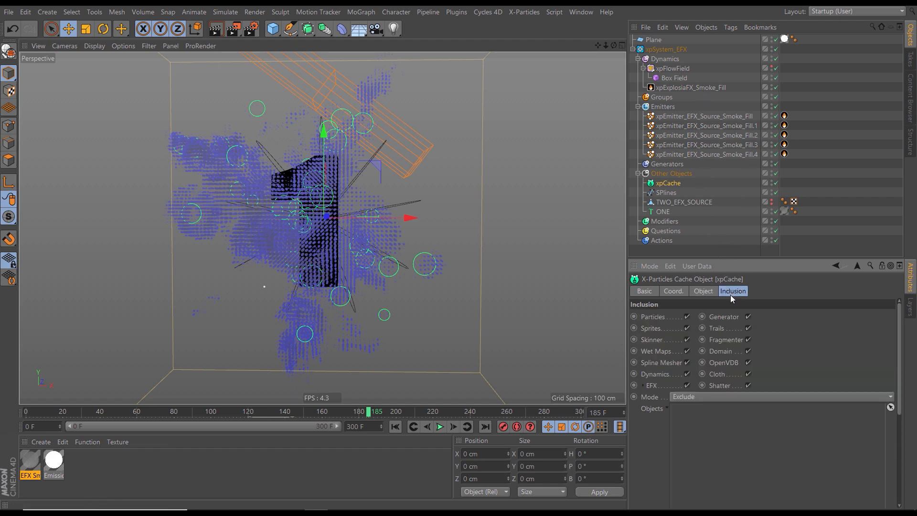
click(690, 397)
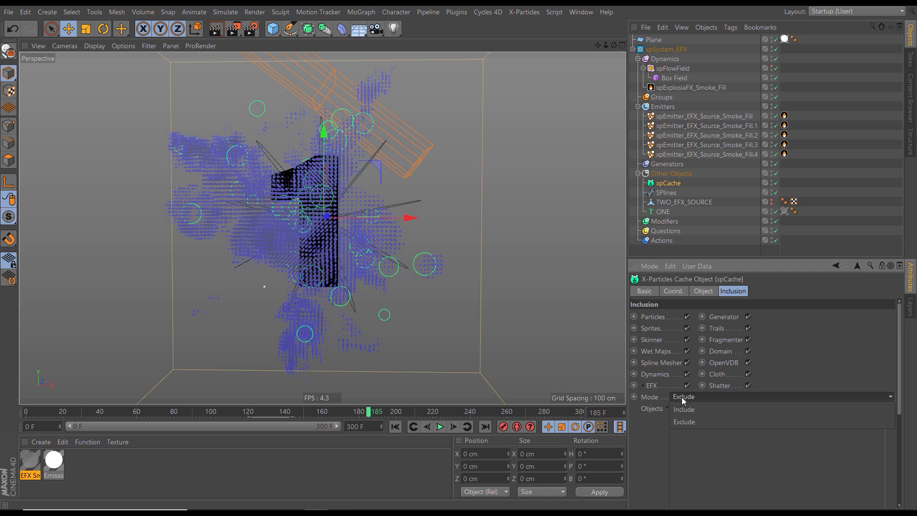
click(684, 410)
drag(691, 88, 711, 438)
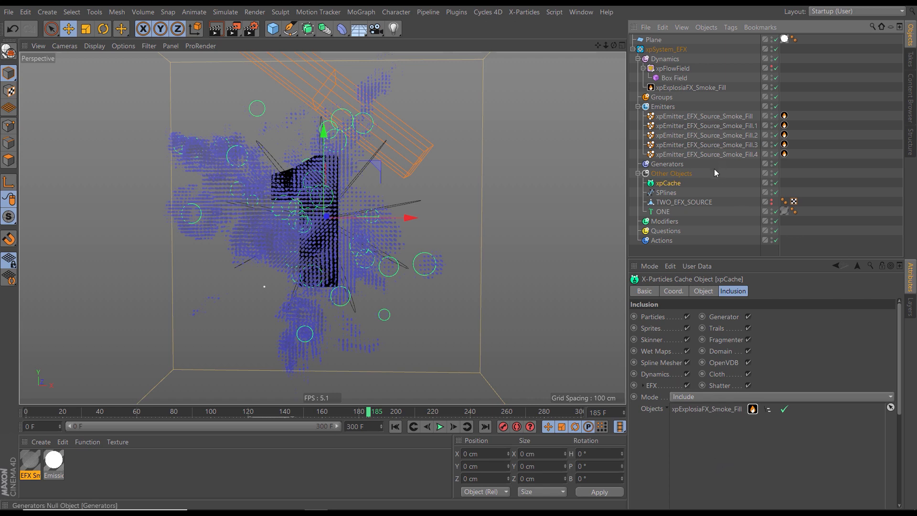
click(697, 292)
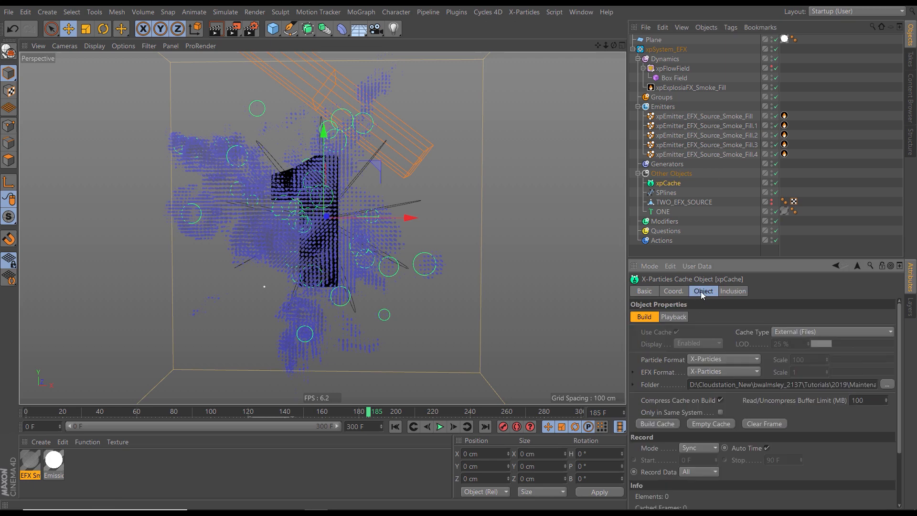
click(657, 424)
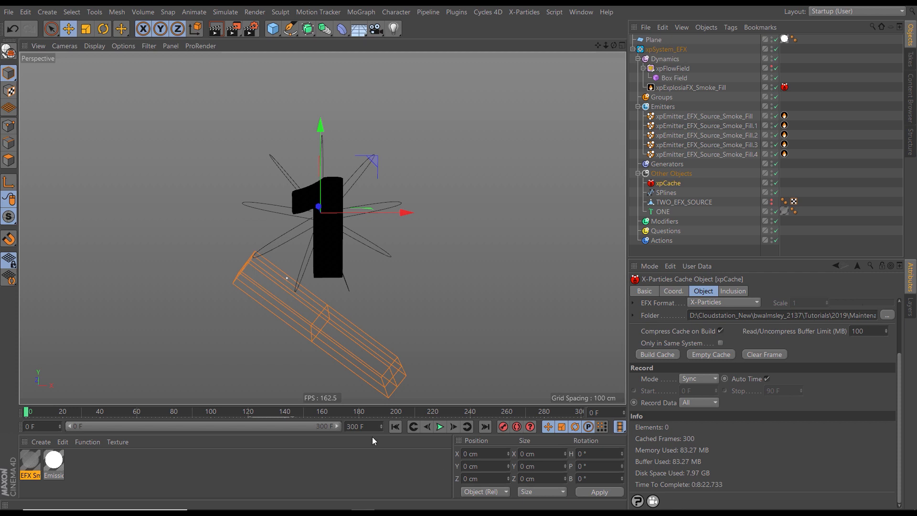
Scrub the cached smoke to frame 221 and shorten the project to end at frame 220
drag(353, 411, 432, 415)
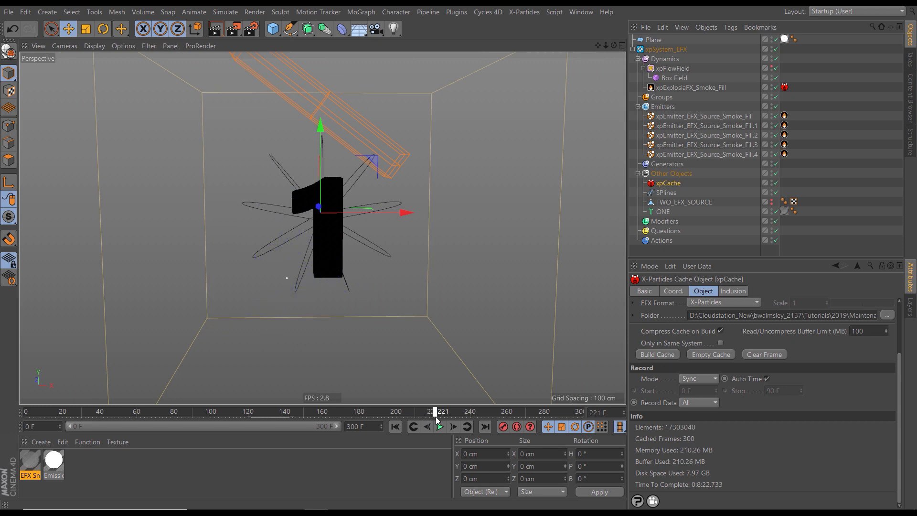
click(370, 426)
text(220)
key(Return)
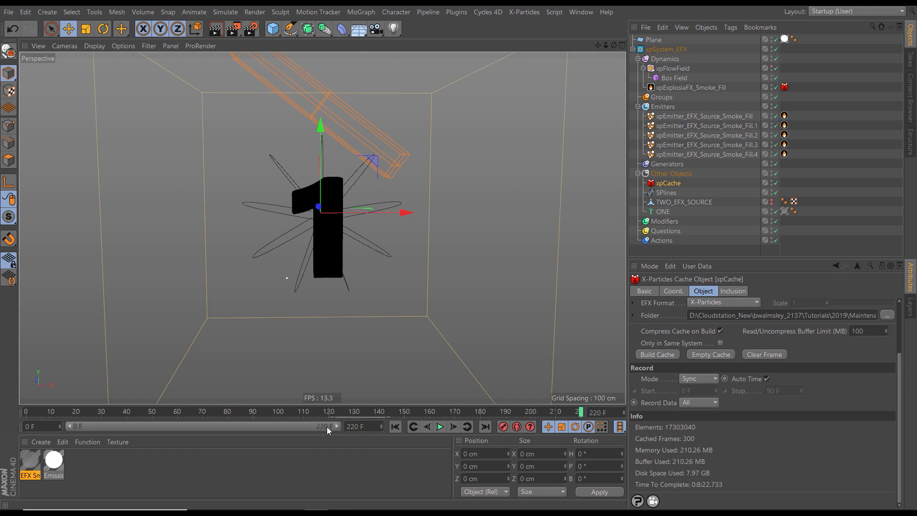
Go to frame 143, disable all five smoke emitters and collapse the Emitters folder
click(387, 411)
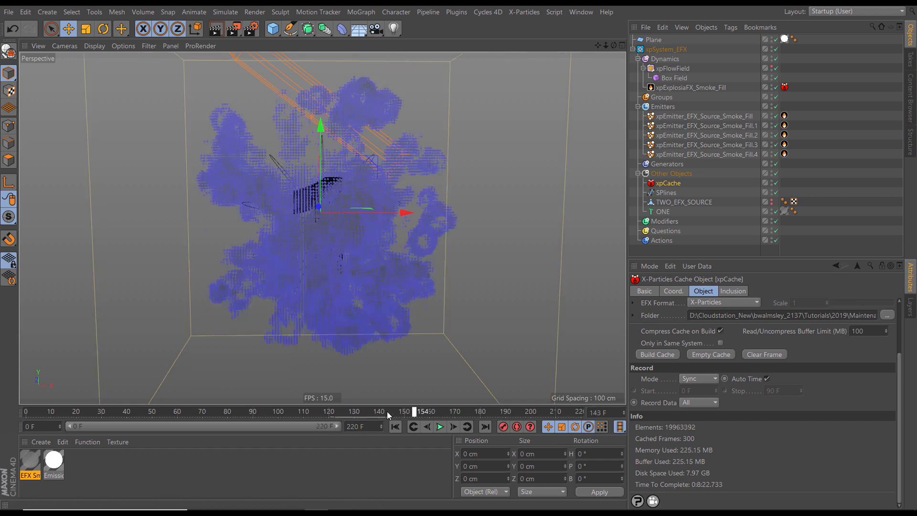
drag(777, 116, 779, 150)
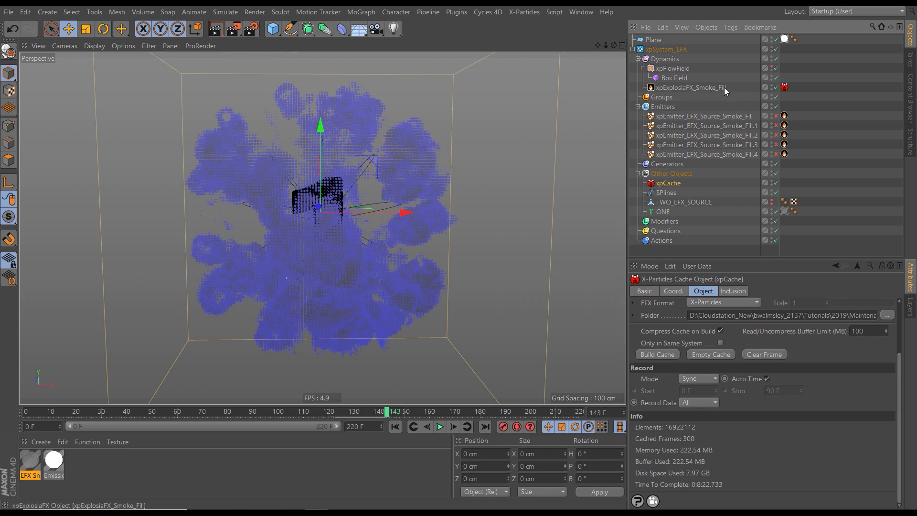
click(639, 107)
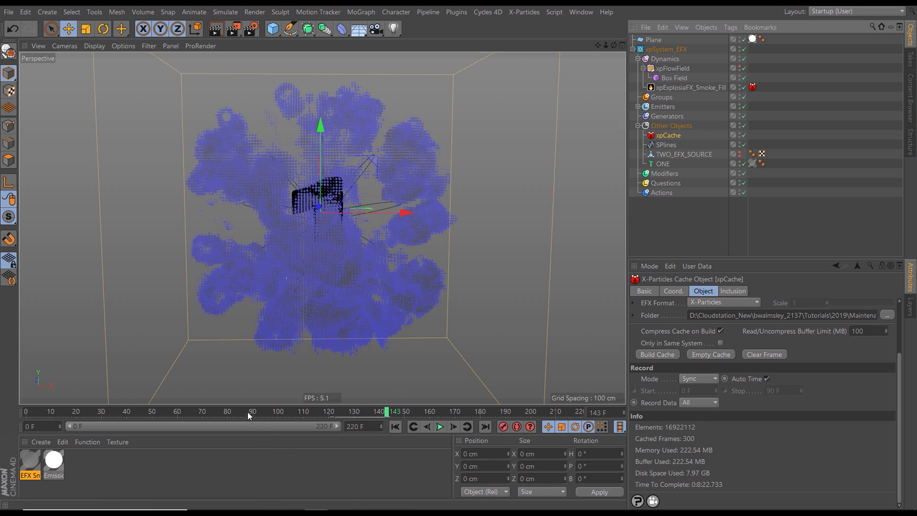
Scrub the cached smoke to frame 127 and render it from the side in the Cycles 4D real-time preview
drag(247, 412, 322, 419)
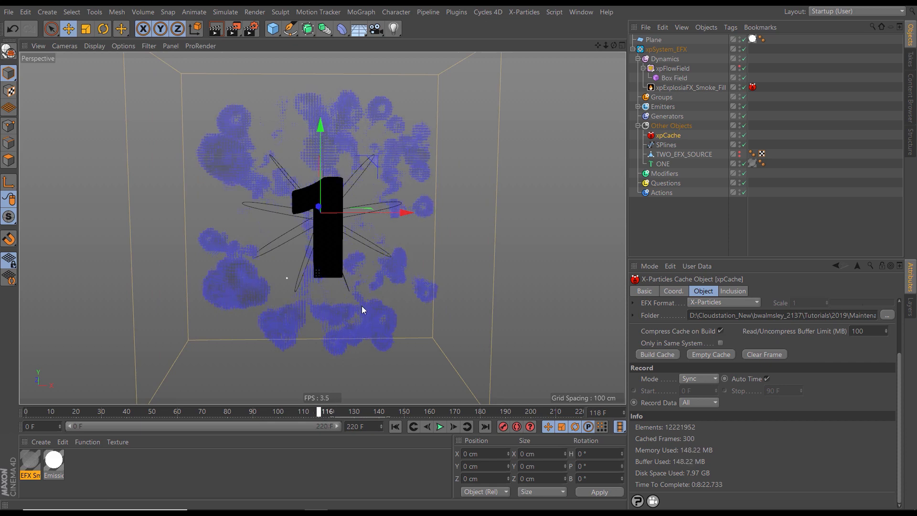
alt+drag(333, 240, 446, 312)
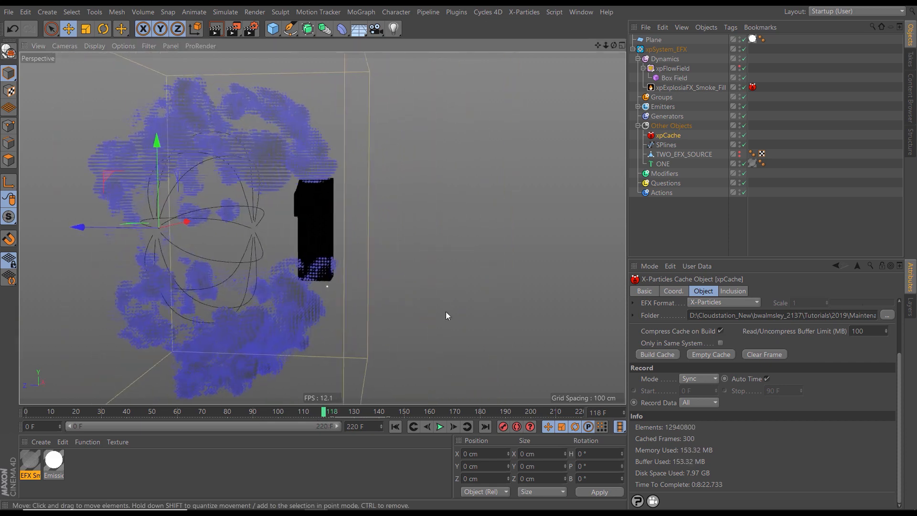
drag(326, 416, 348, 412)
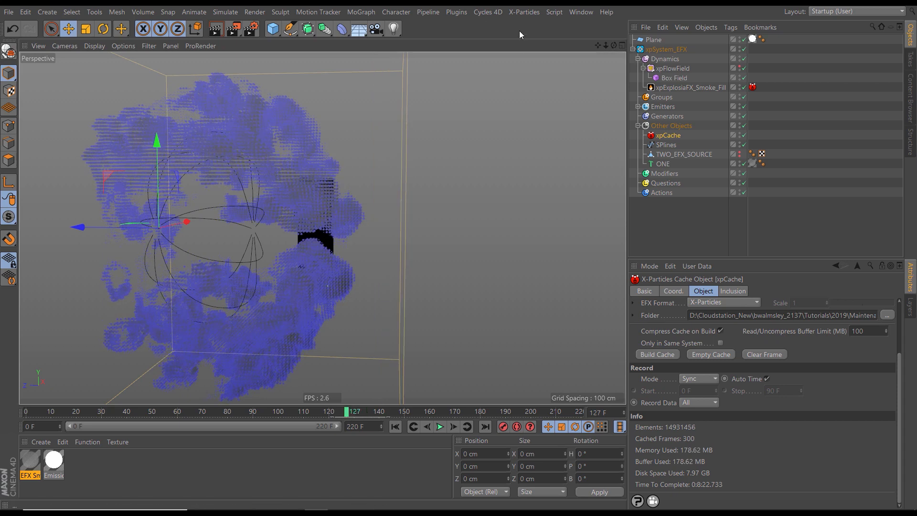
click(496, 13)
click(512, 104)
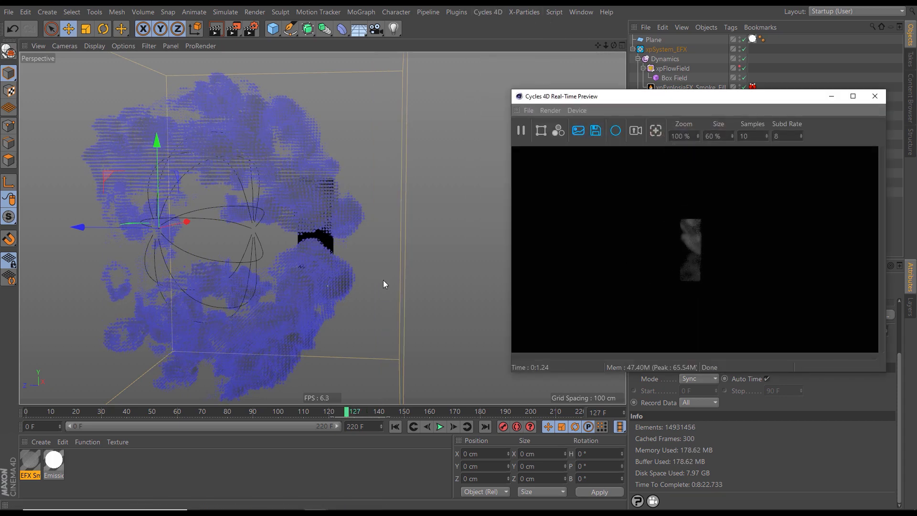
Check the rendered cached smoke at frames 132, 142, 148, 184 and 191 in the real-time preview
click(351, 415)
drag(351, 414, 363, 414)
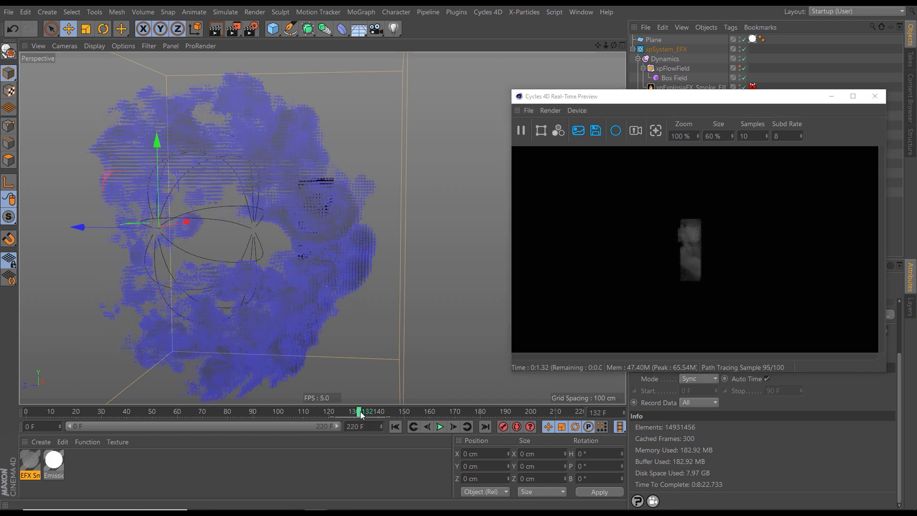
drag(380, 411, 385, 413)
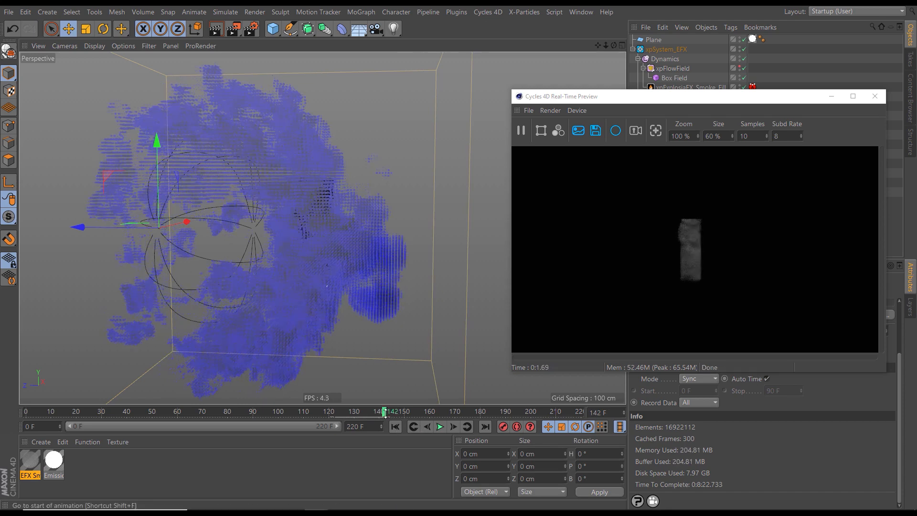
drag(386, 414, 399, 411)
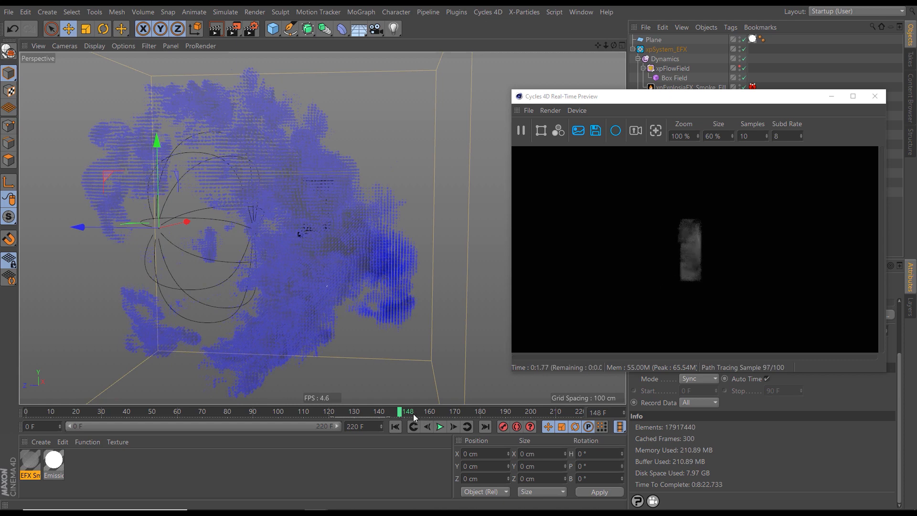
drag(413, 411, 487, 419)
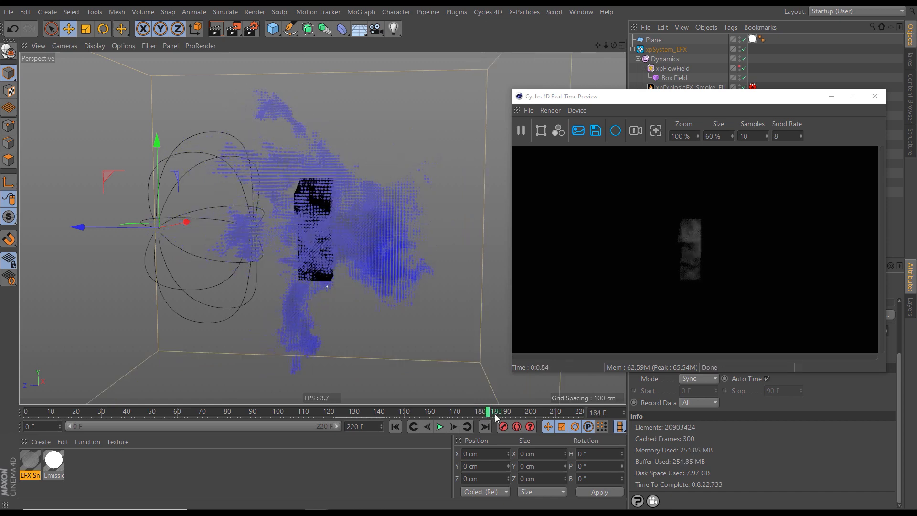
click(509, 416)
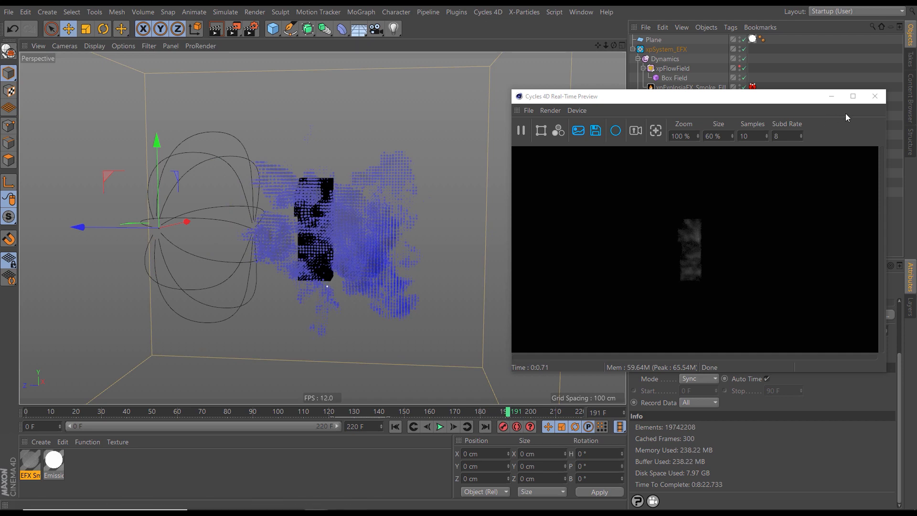
Close the real-time preview, turn the view back towards the front and save an incremental version of the scene
click(875, 96)
alt+drag(378, 205, 335, 226)
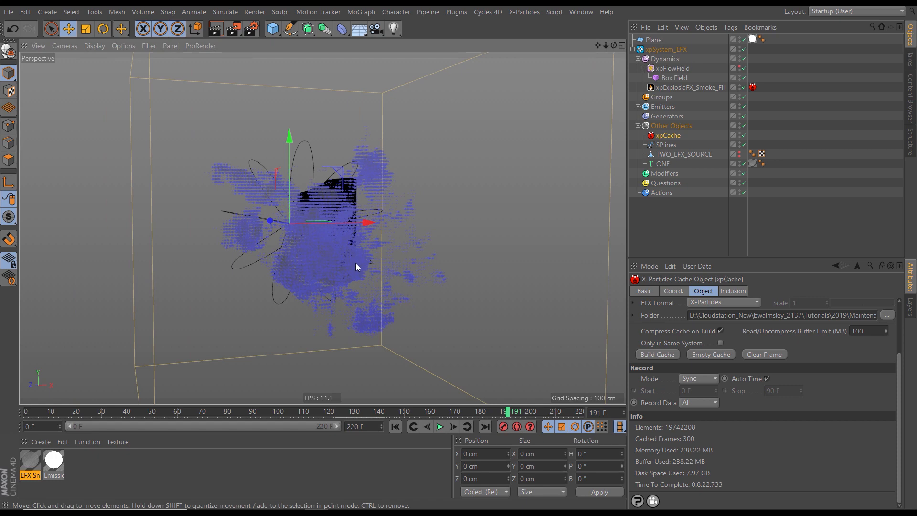
click(9, 12)
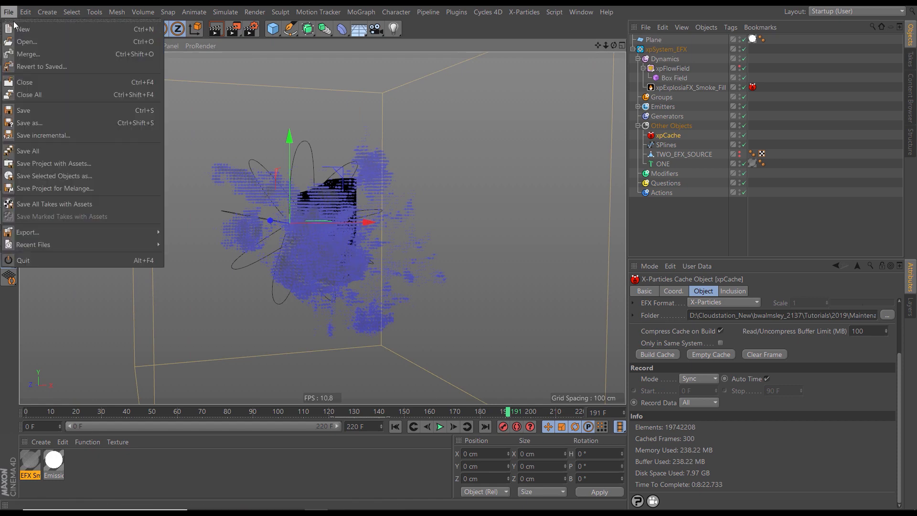
click(56, 134)
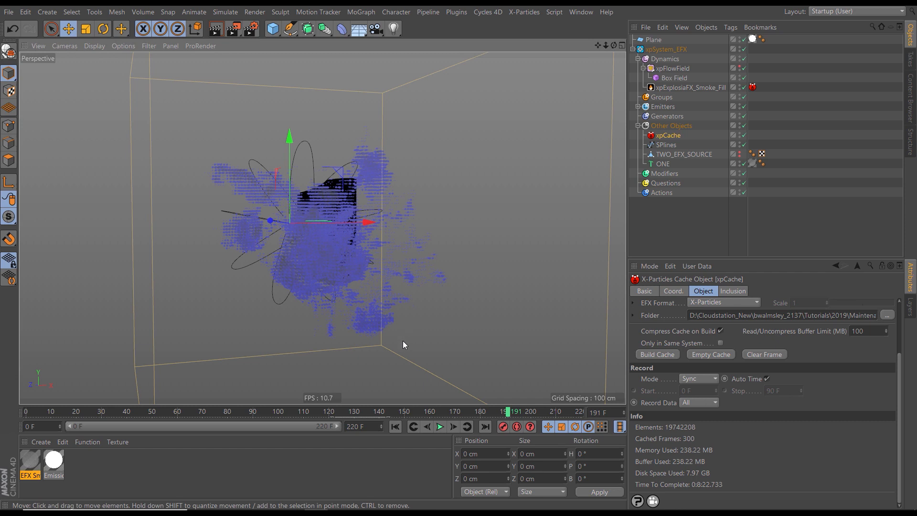